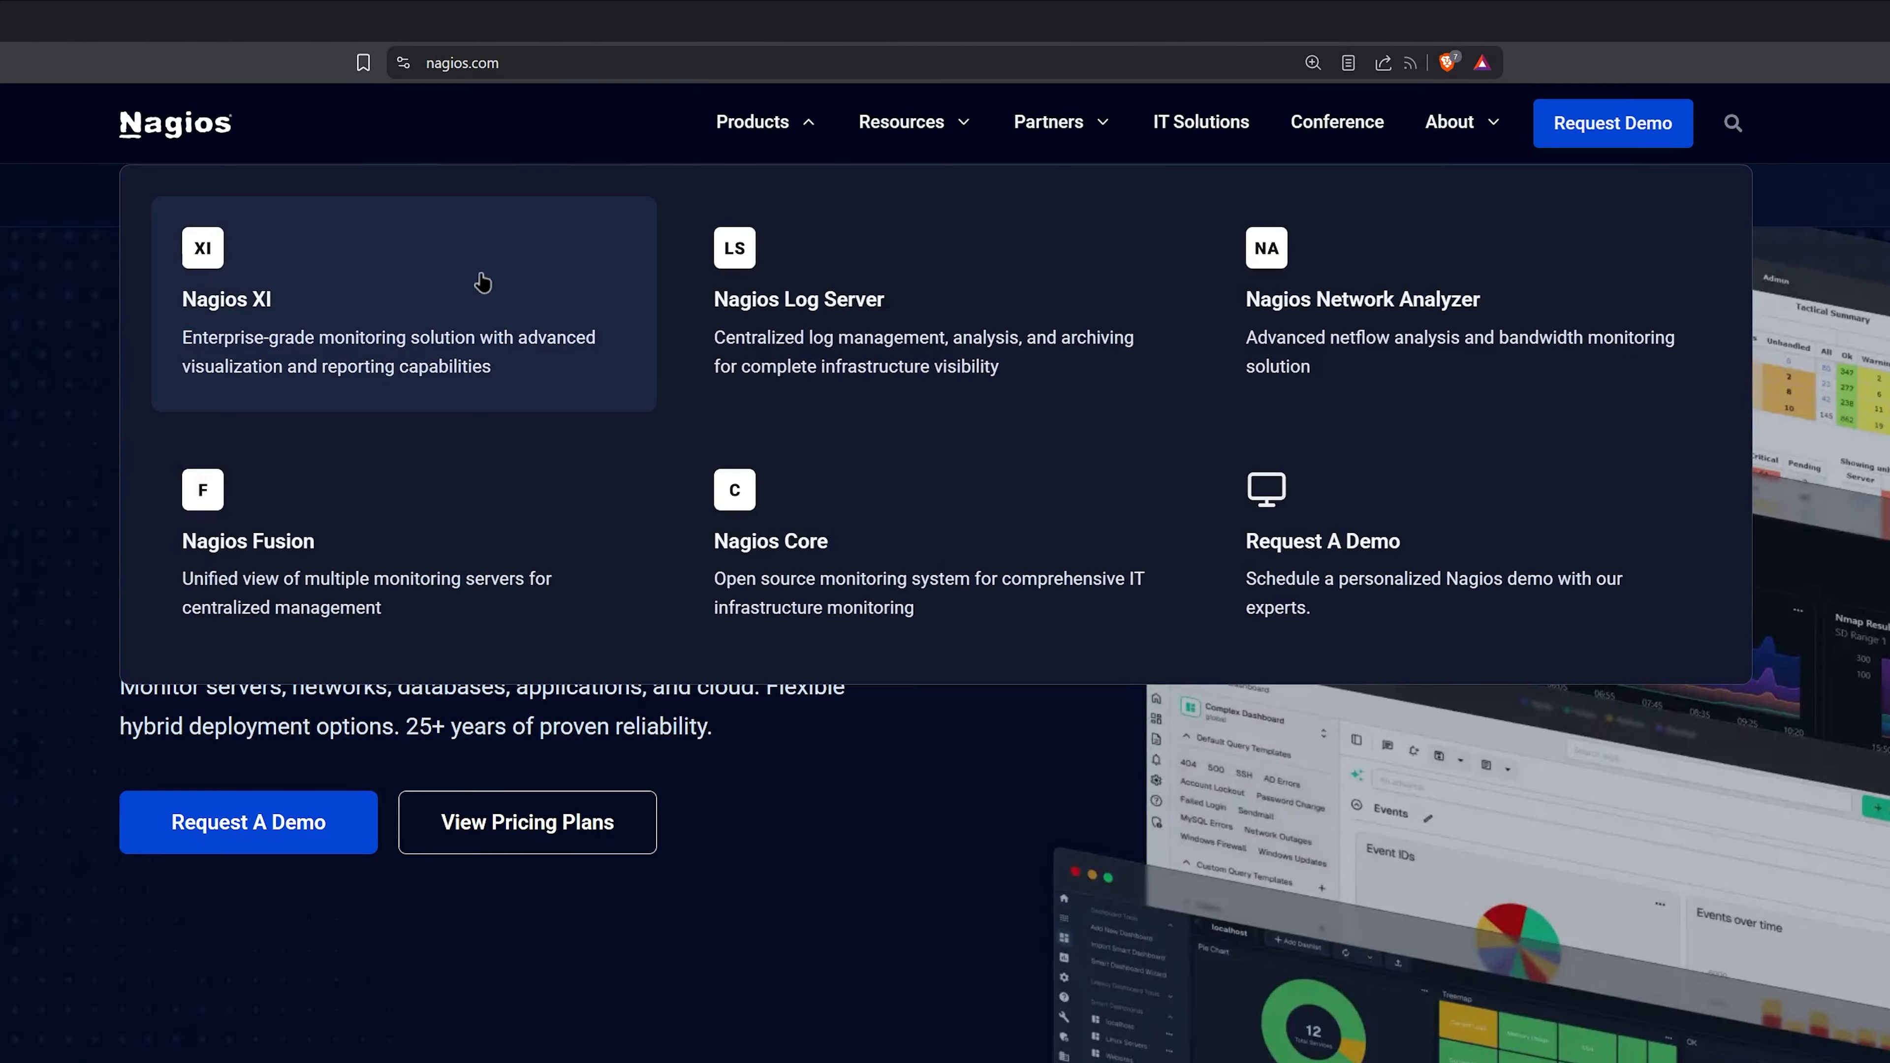
- Open the Nagios XI free trial download form and enter the registrant's first name, last name and e-mail address
{"action": "left_click", "coordinate": [453, 305]}
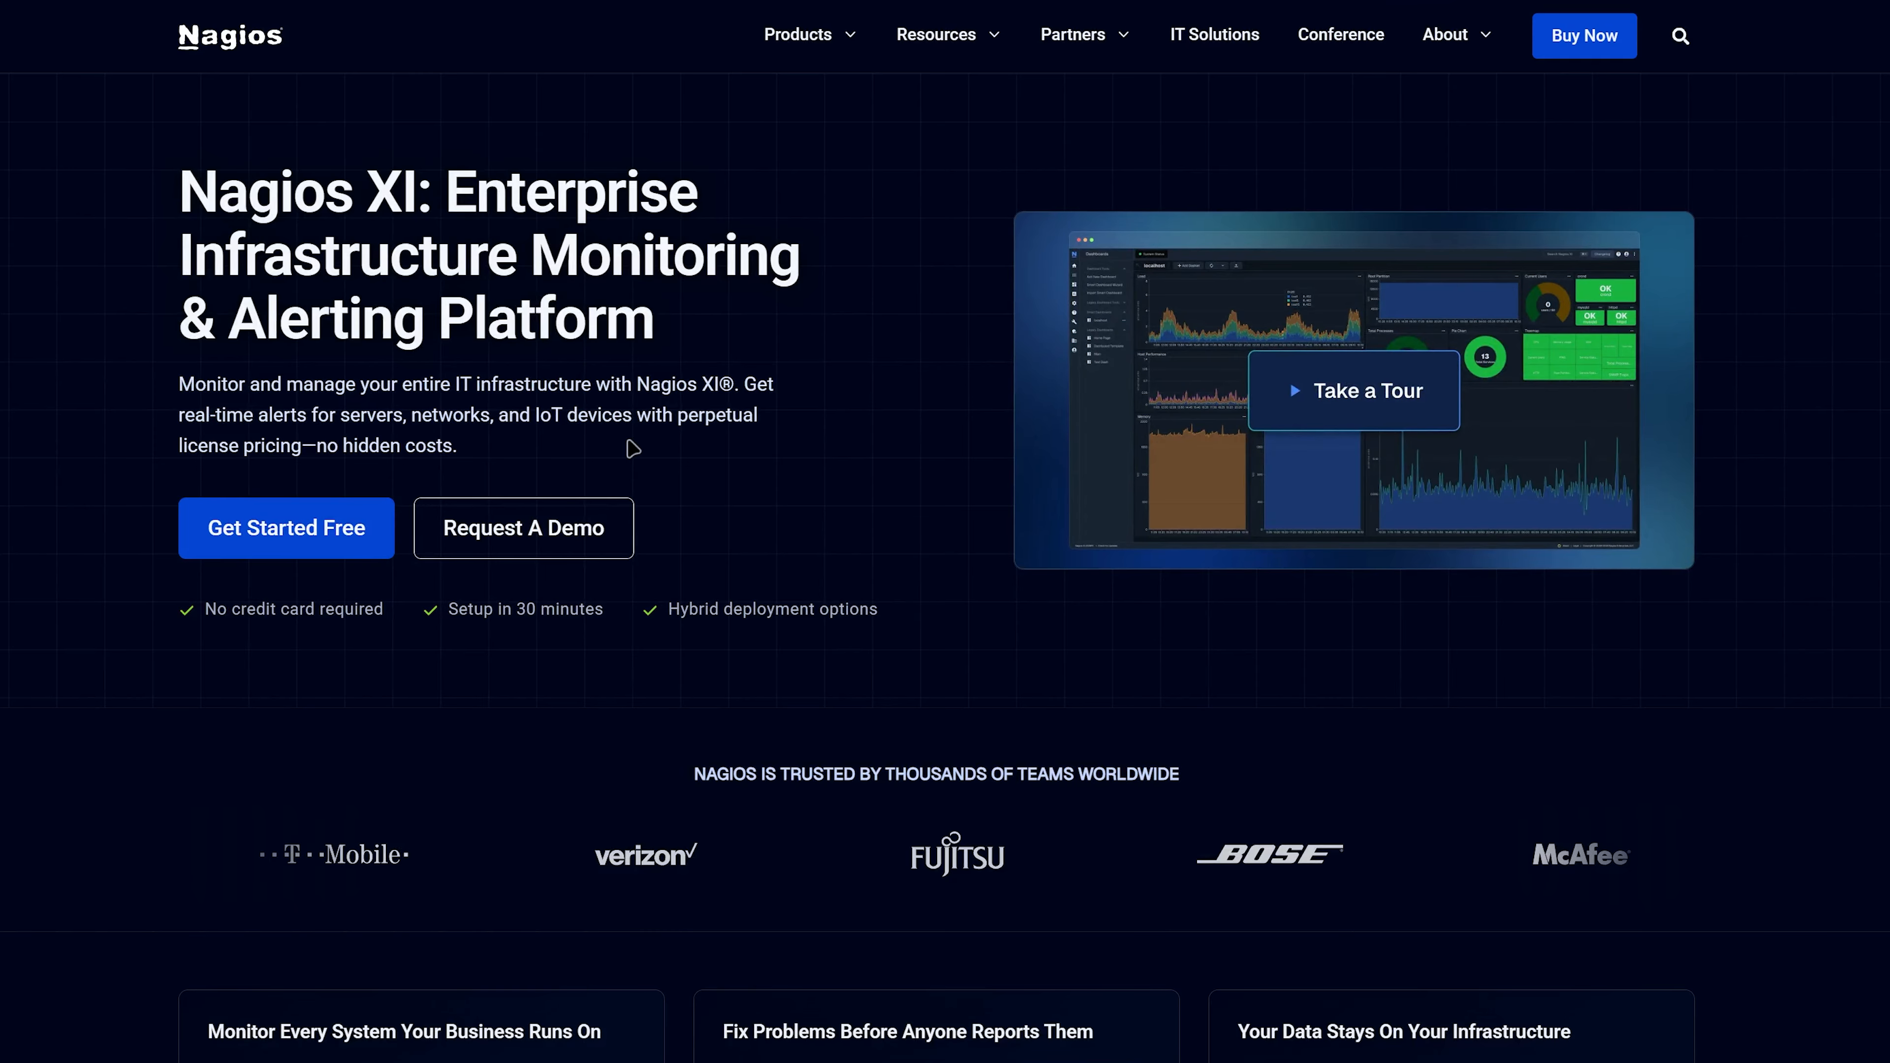
{"action": "left_click", "coordinate": [306, 534]}
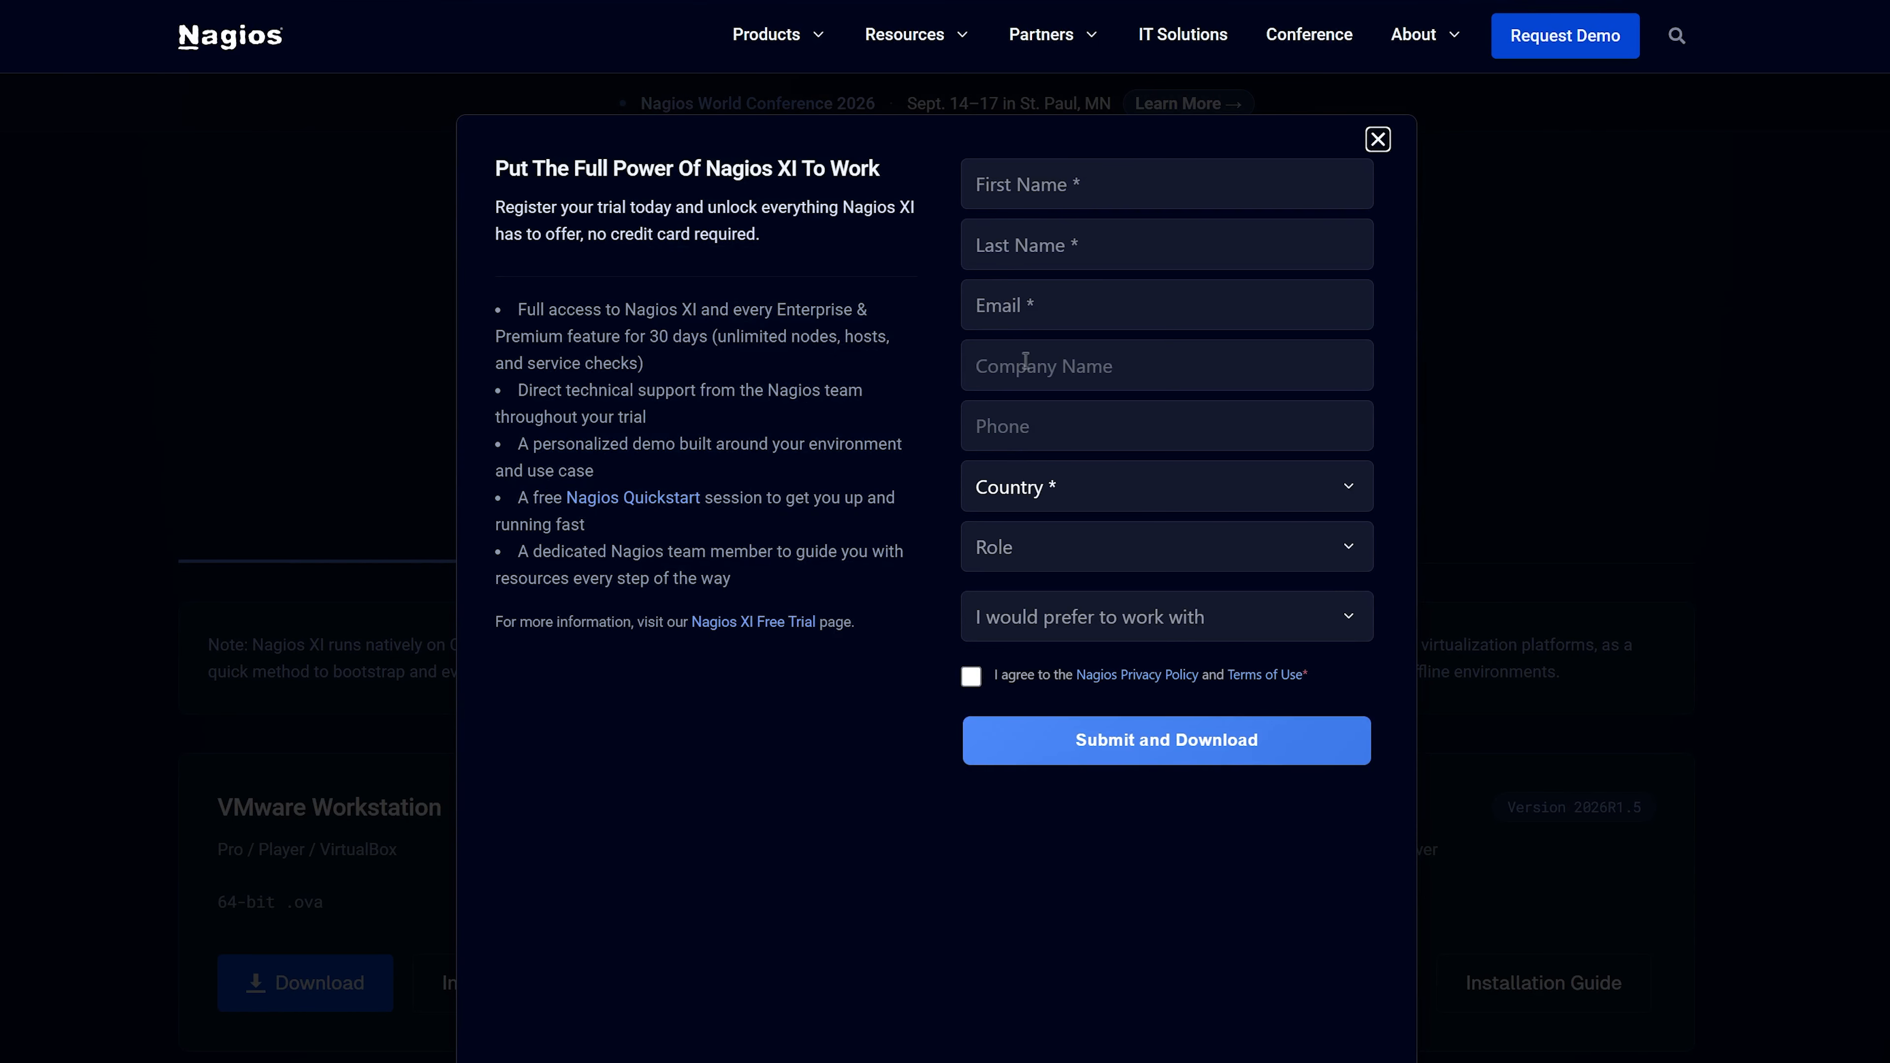
{"action": "left_click", "coordinate": [1123, 192]}
{"action": "key", "text": "Tab"}
{"action": "key", "text": "Tab"}
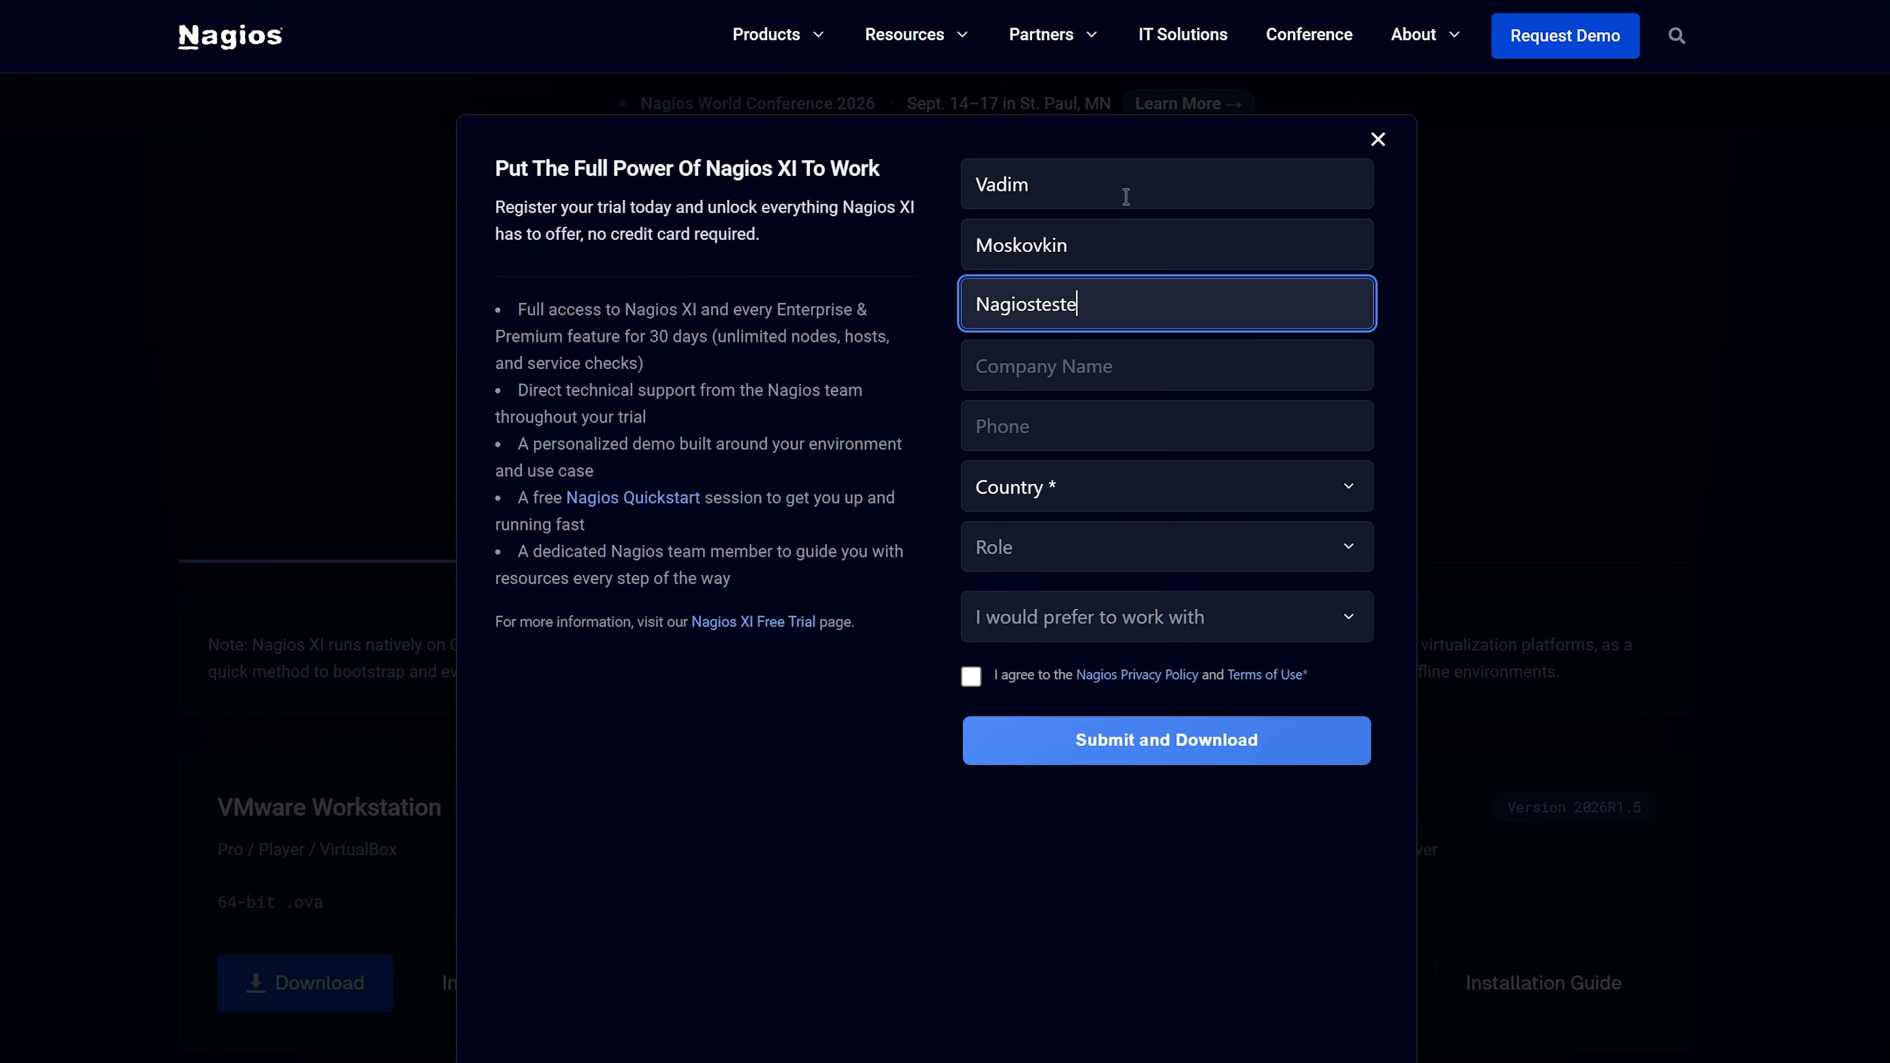
- Complete the trial form with company Nagios, country United States and role System/Network Administrator, accept the terms, and submit it
{"action": "key", "text": "Tab"}
{"action": "type", "text": "Nagios"}
{"action": "key", "text": "Tab"}
{"action": "key", "text": "Tab"}
{"action": "key", "text": "Down"}
{"action": "key", "text": "Tab"}
{"action": "key", "text": "Down"}
{"action": "left_click", "coordinate": [972, 677]}
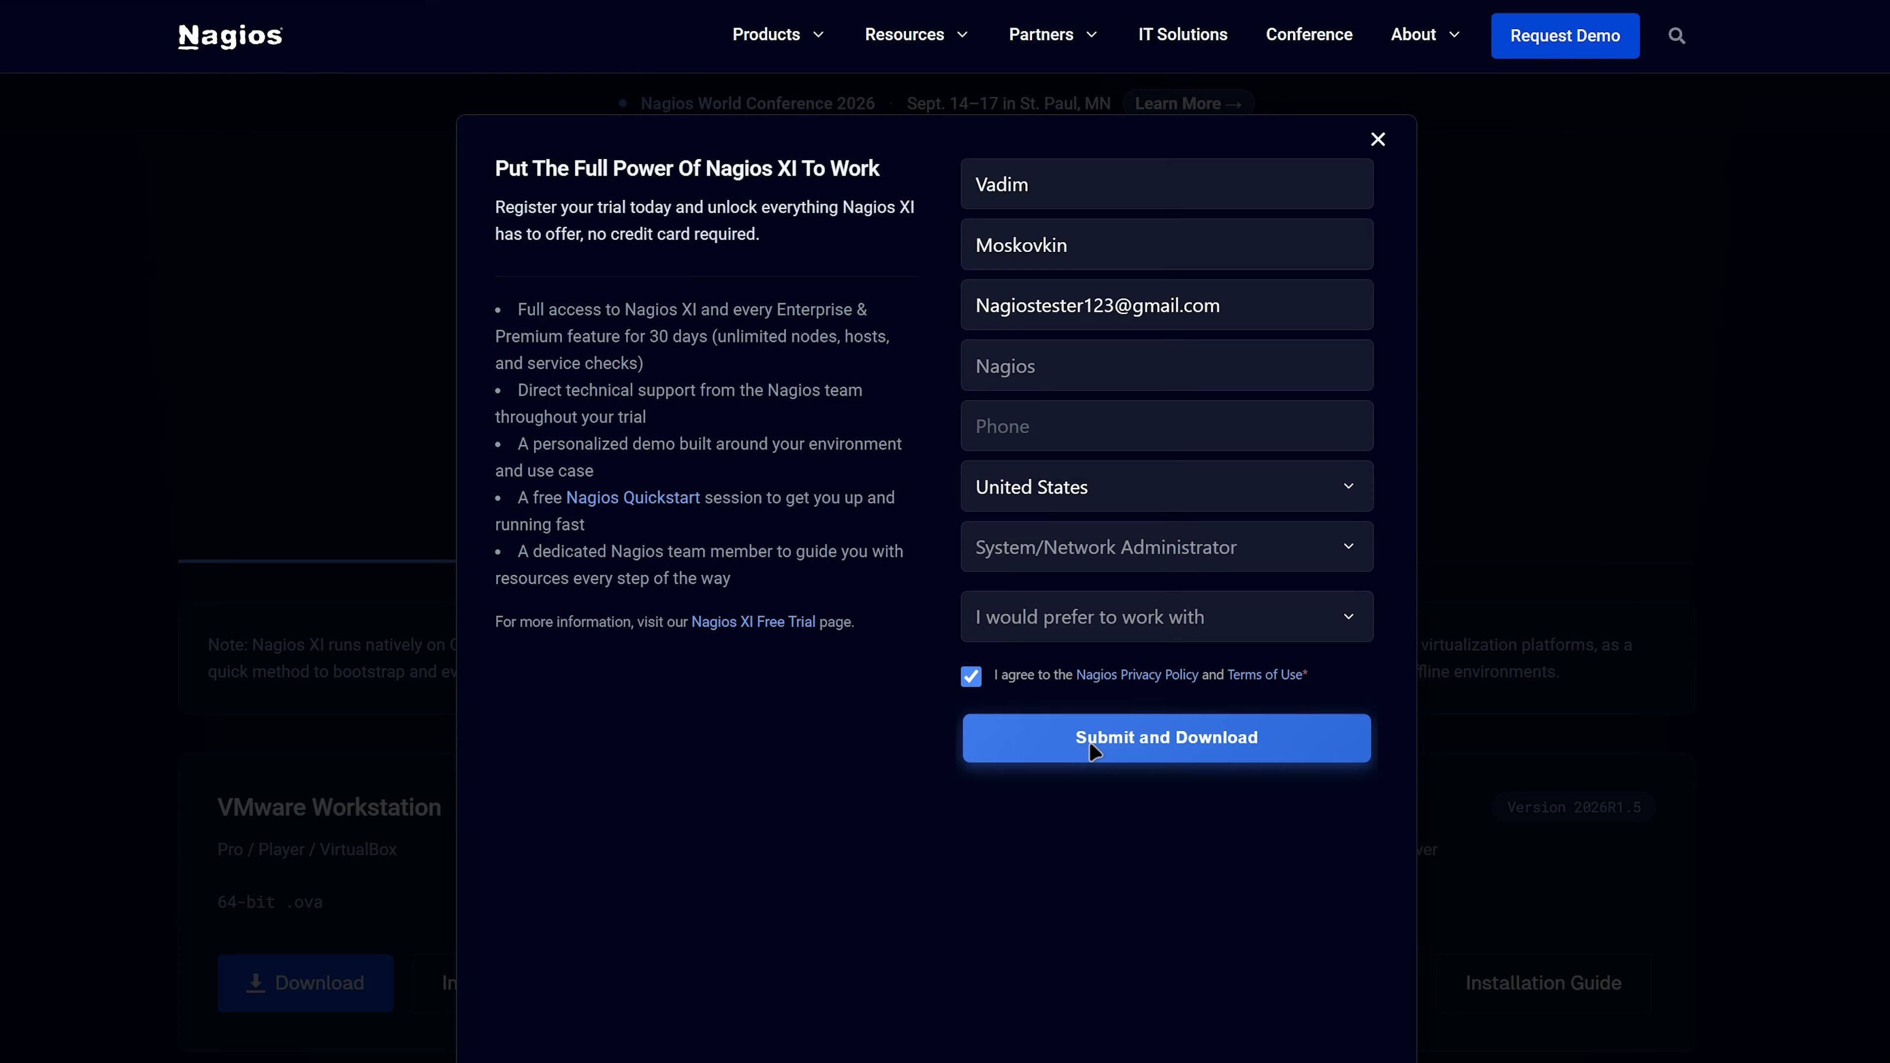
{"action": "left_click", "coordinate": [1094, 752]}
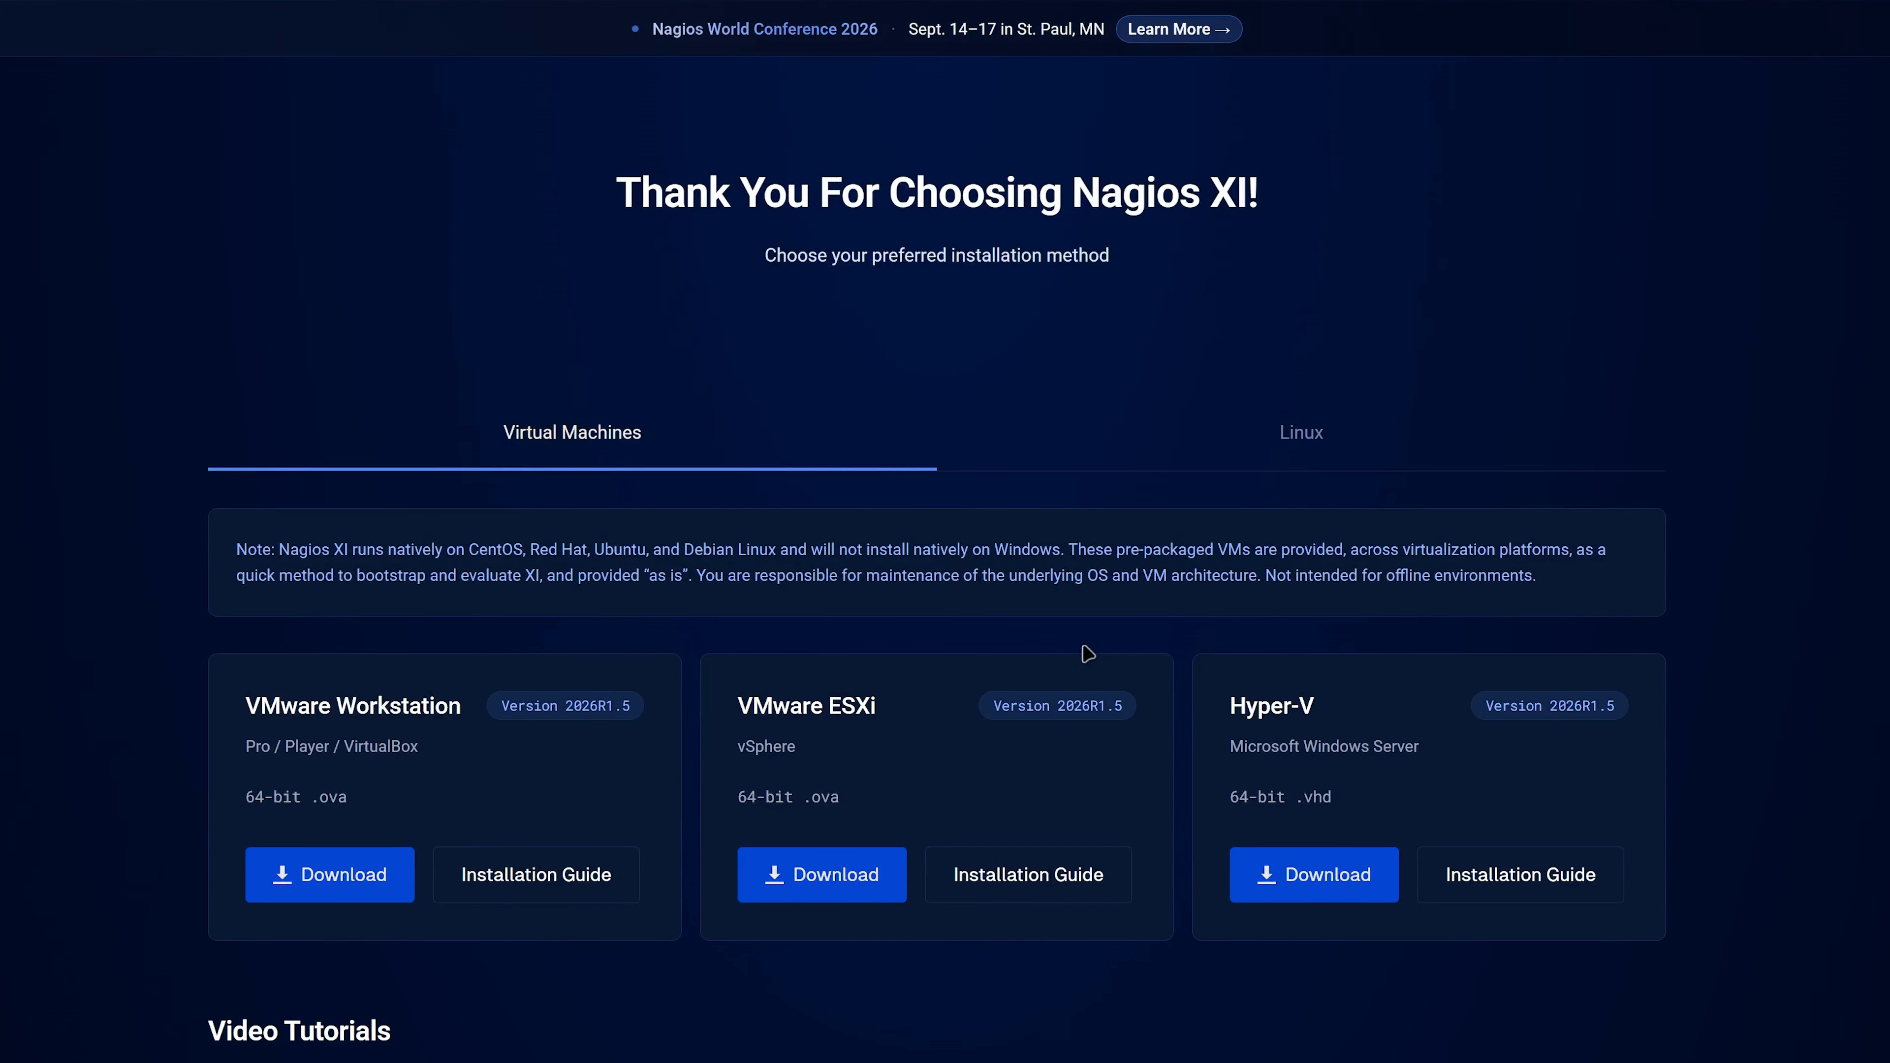
- View the Linux installation option, and return to the virtual machine downloads
{"action": "left_click", "coordinate": [1042, 461]}
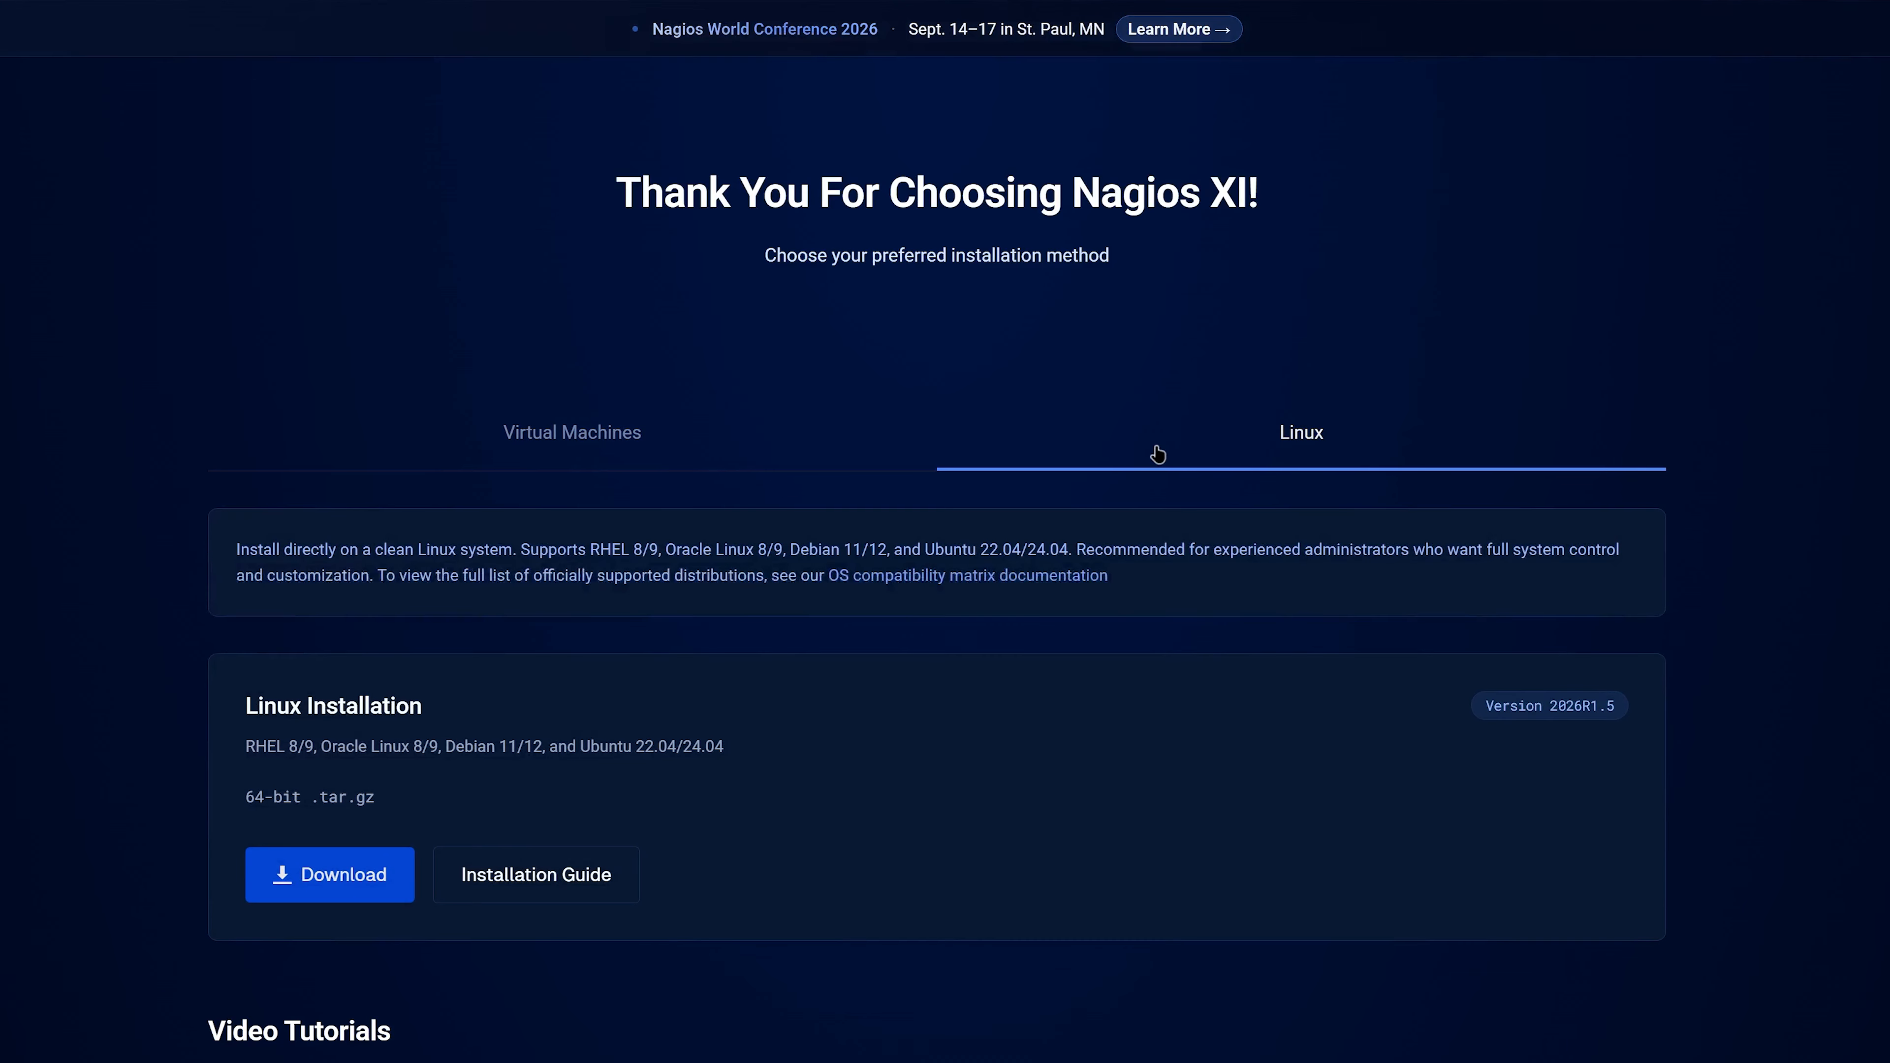
{"action": "left_click", "coordinate": [837, 426]}
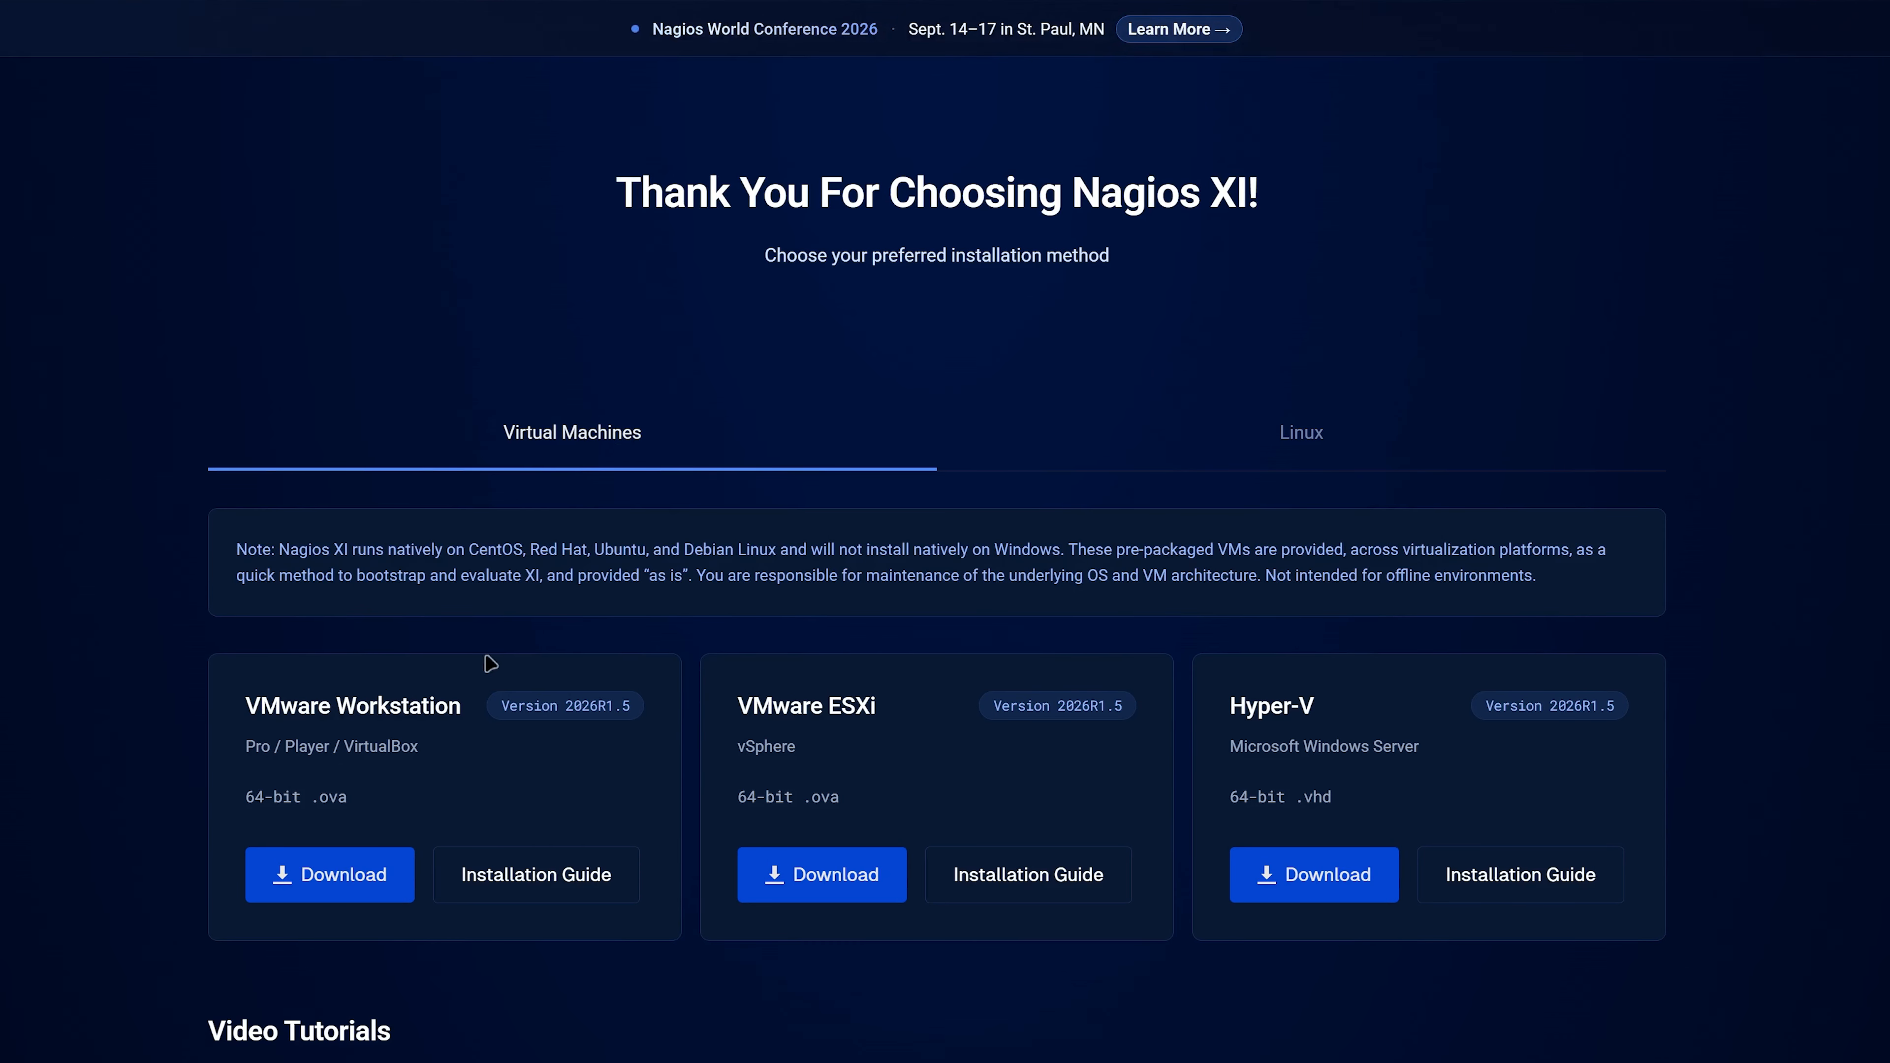
- Download the VMware Workstation 64-bit OVA package and save the zip file in the Nagios folder under Documents
{"action": "left_click", "coordinate": [340, 876]}
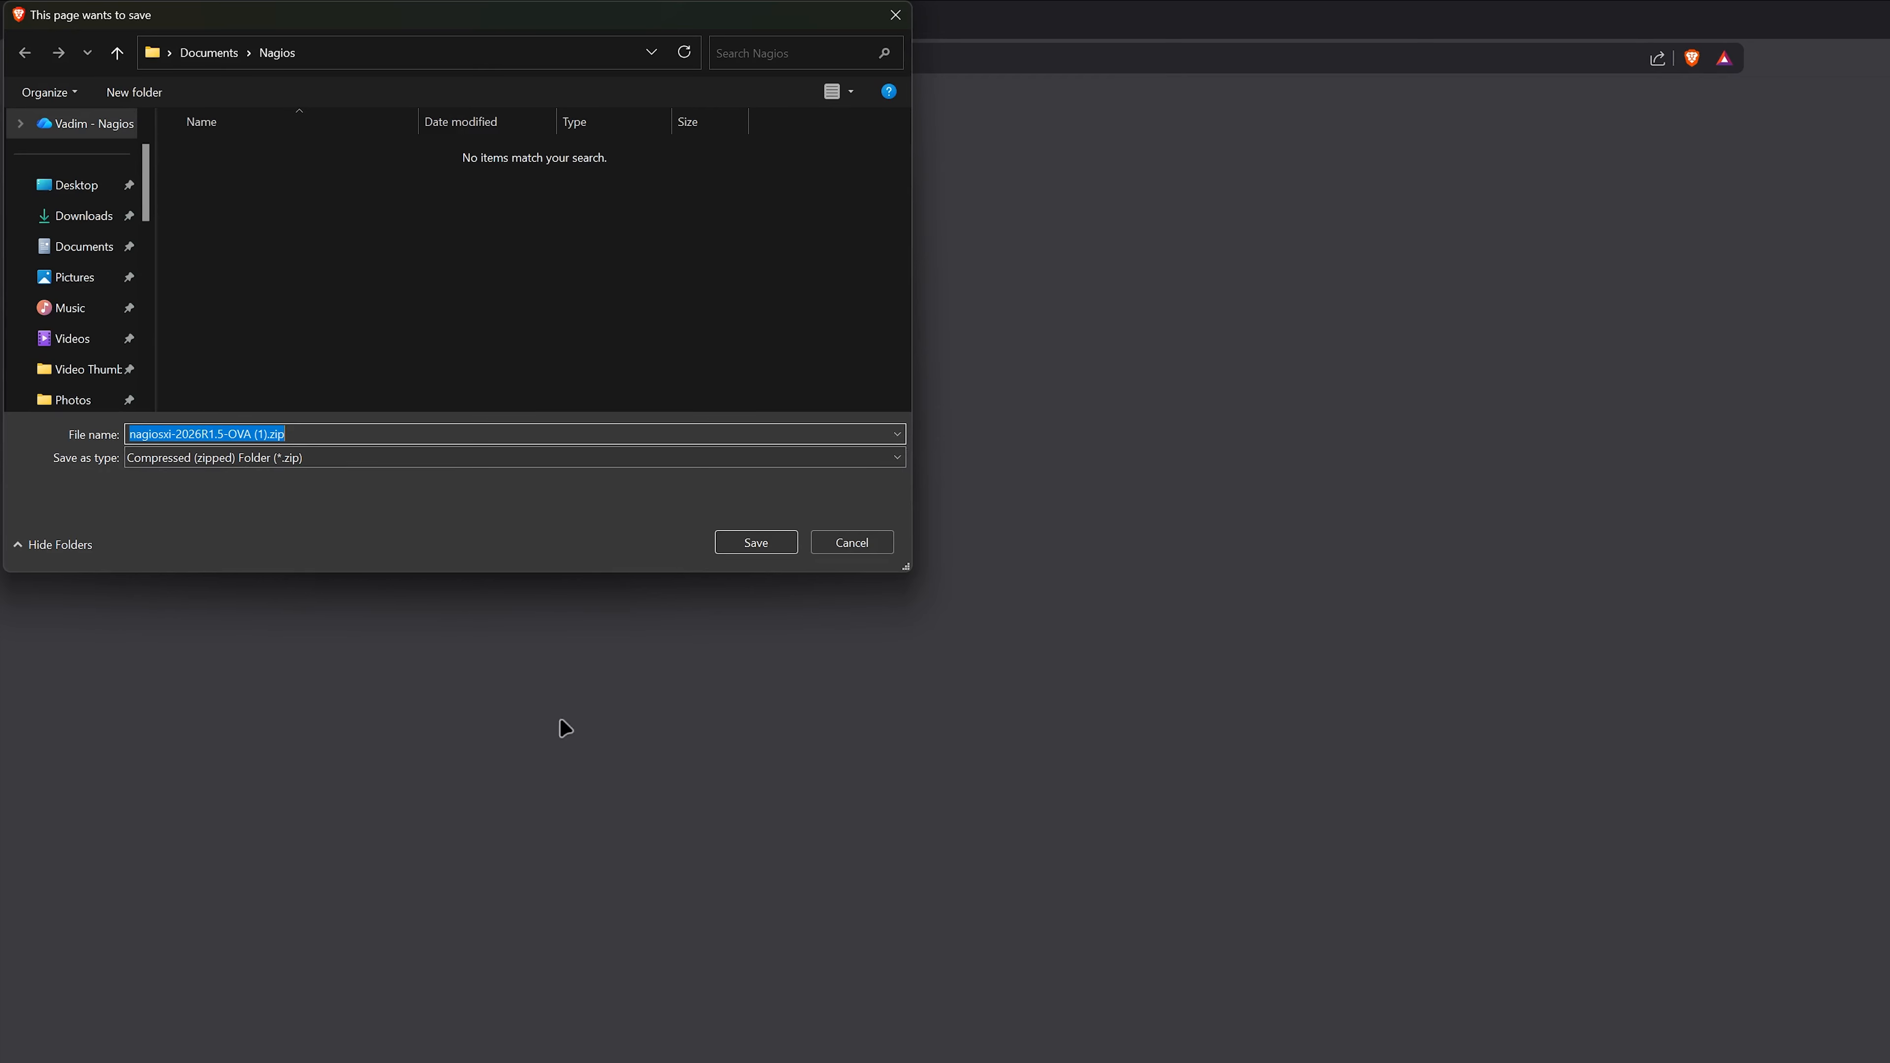
{"action": "left_click", "coordinate": [106, 255]}
{"action": "scroll", "coordinate": [329, 372], "scroll_direction": "down", "scroll_amount": 2}
{"action": "left_click", "coordinate": [312, 379]}
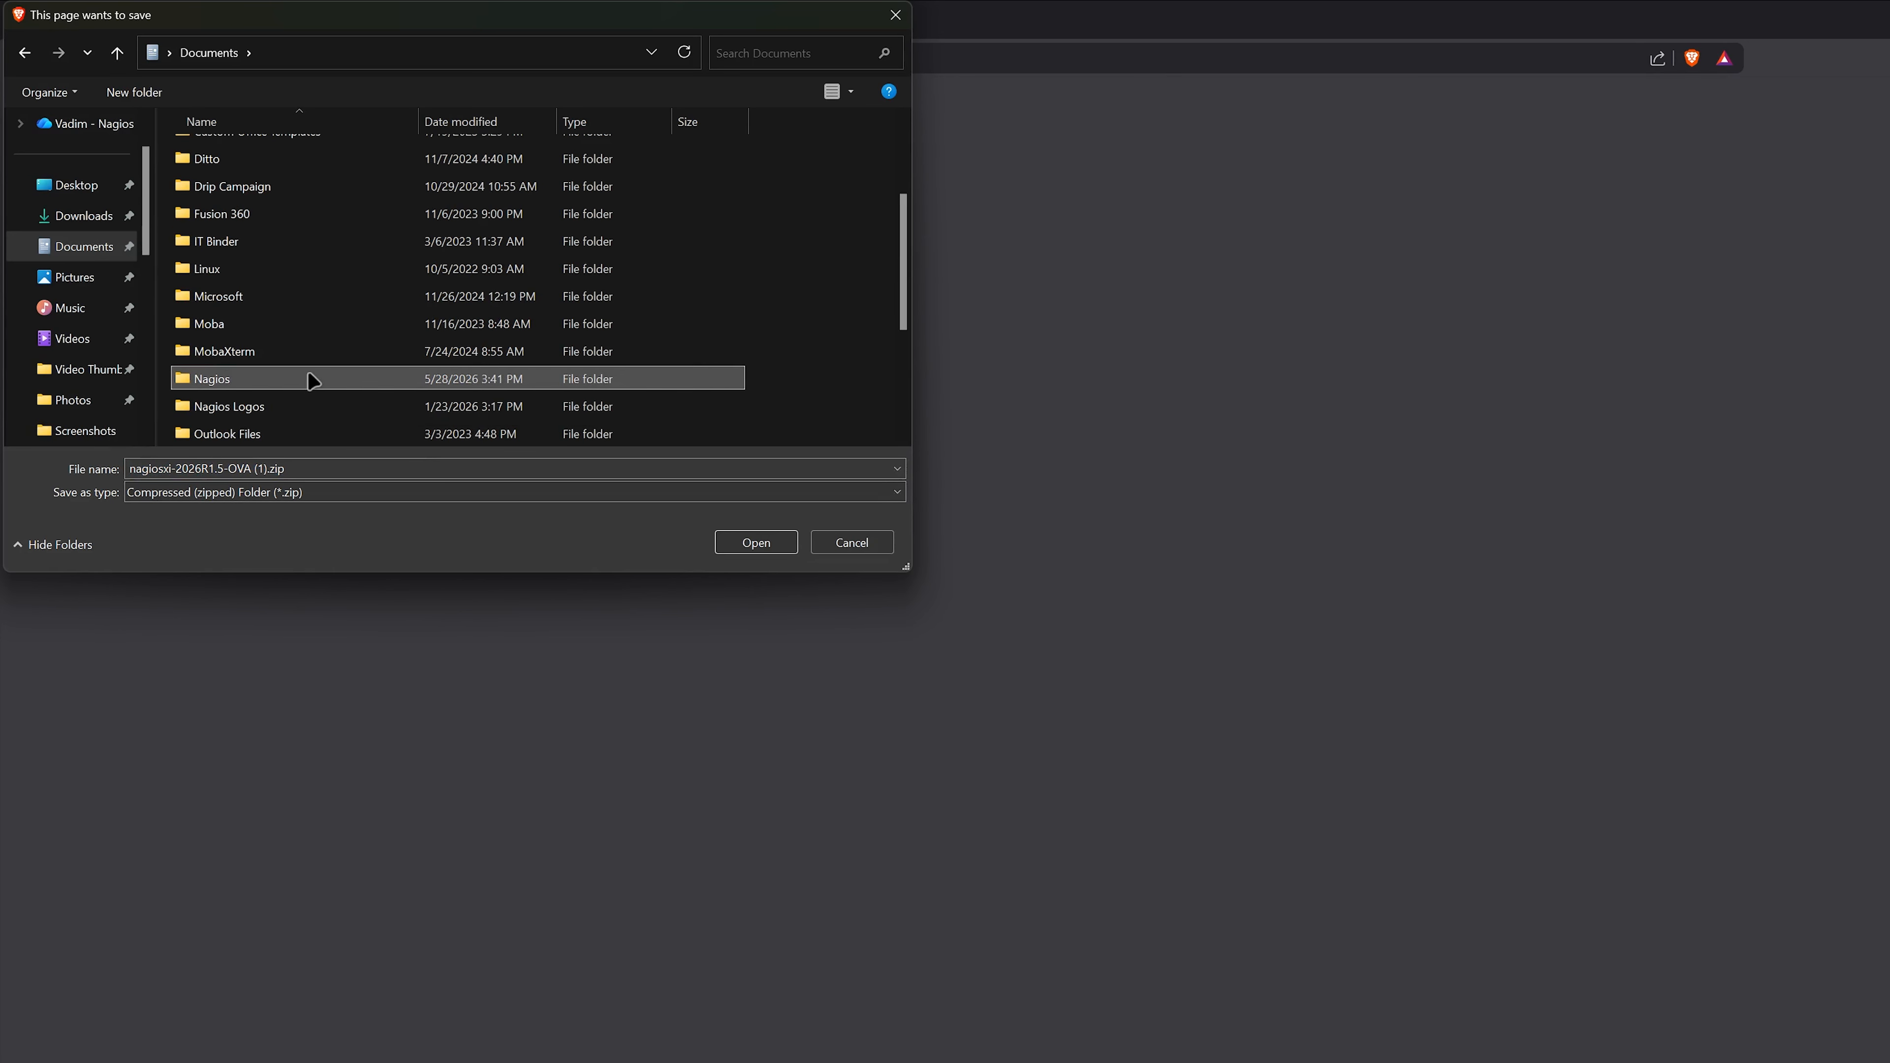
{"action": "left_click", "coordinate": [744, 542]}
{"action": "left_click", "coordinate": [738, 542]}
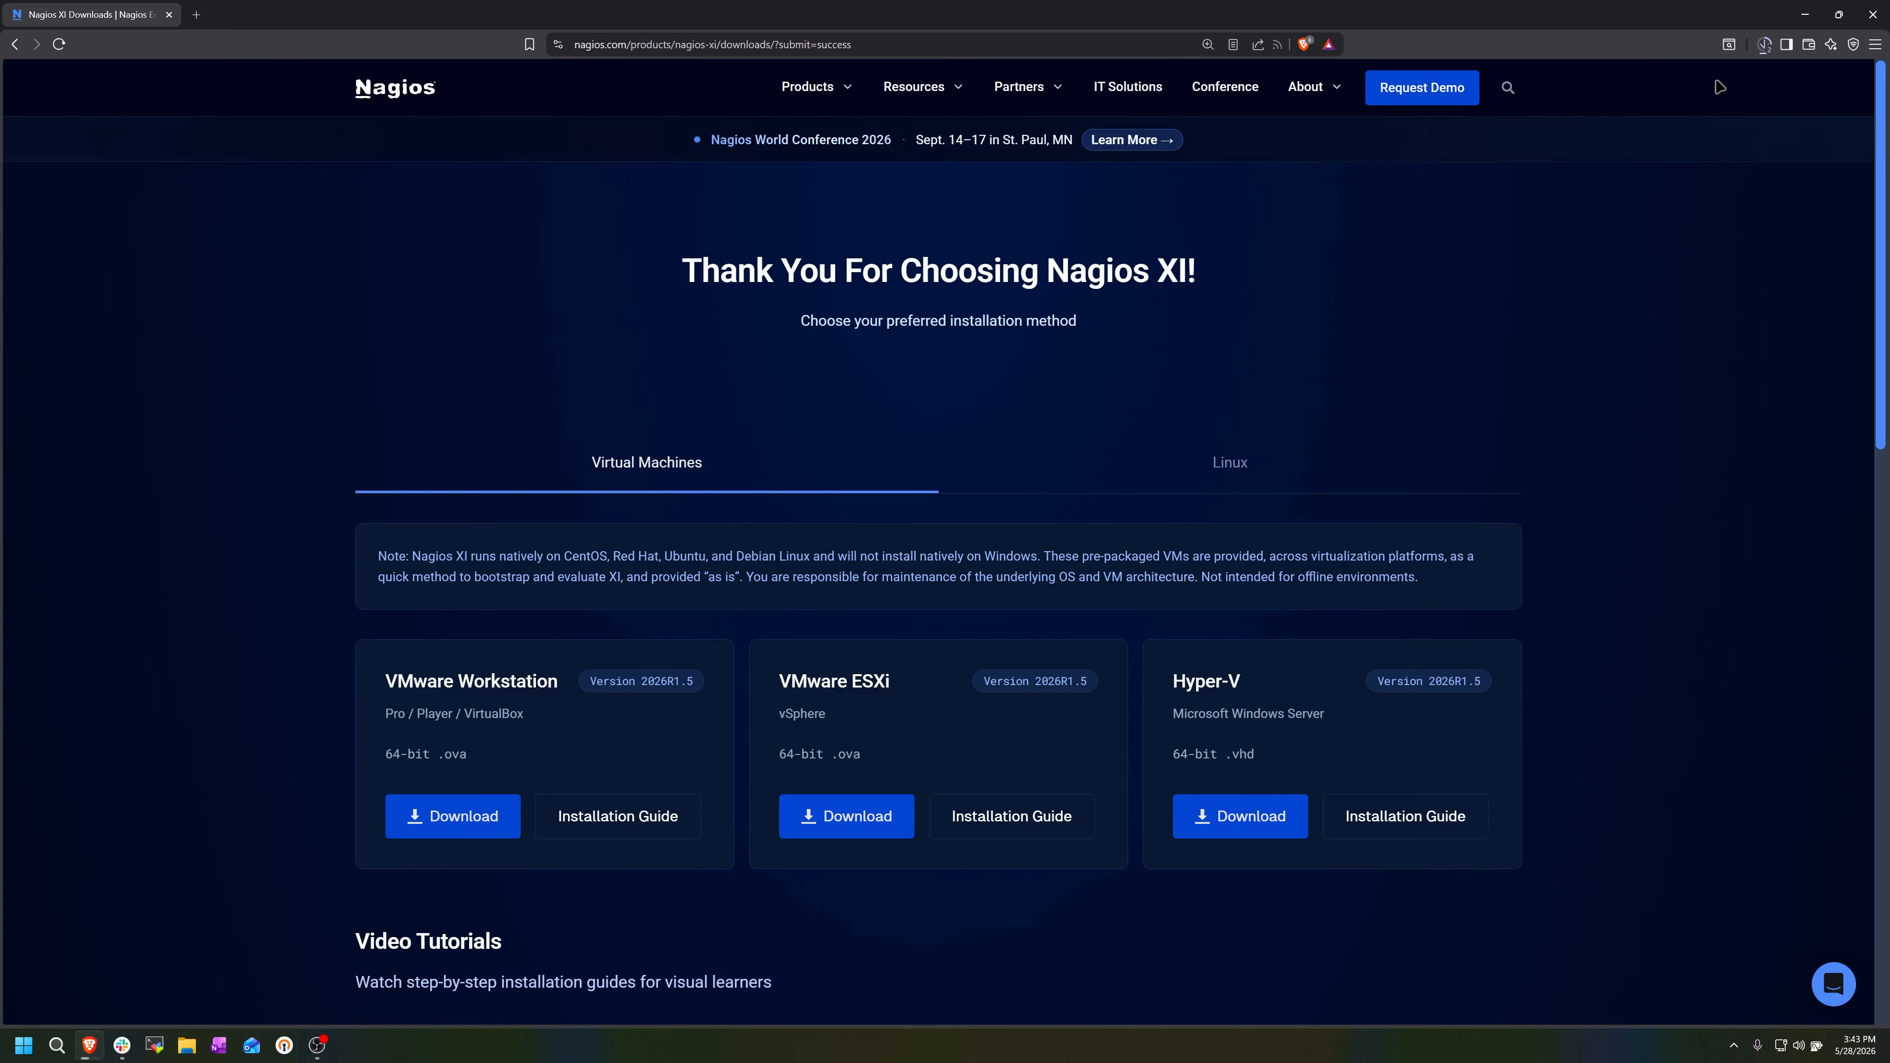
- Minimize the browser, switch to File Explorer and open the Nagios folder under Documents
{"action": "left_click", "coordinate": [1802, 21]}
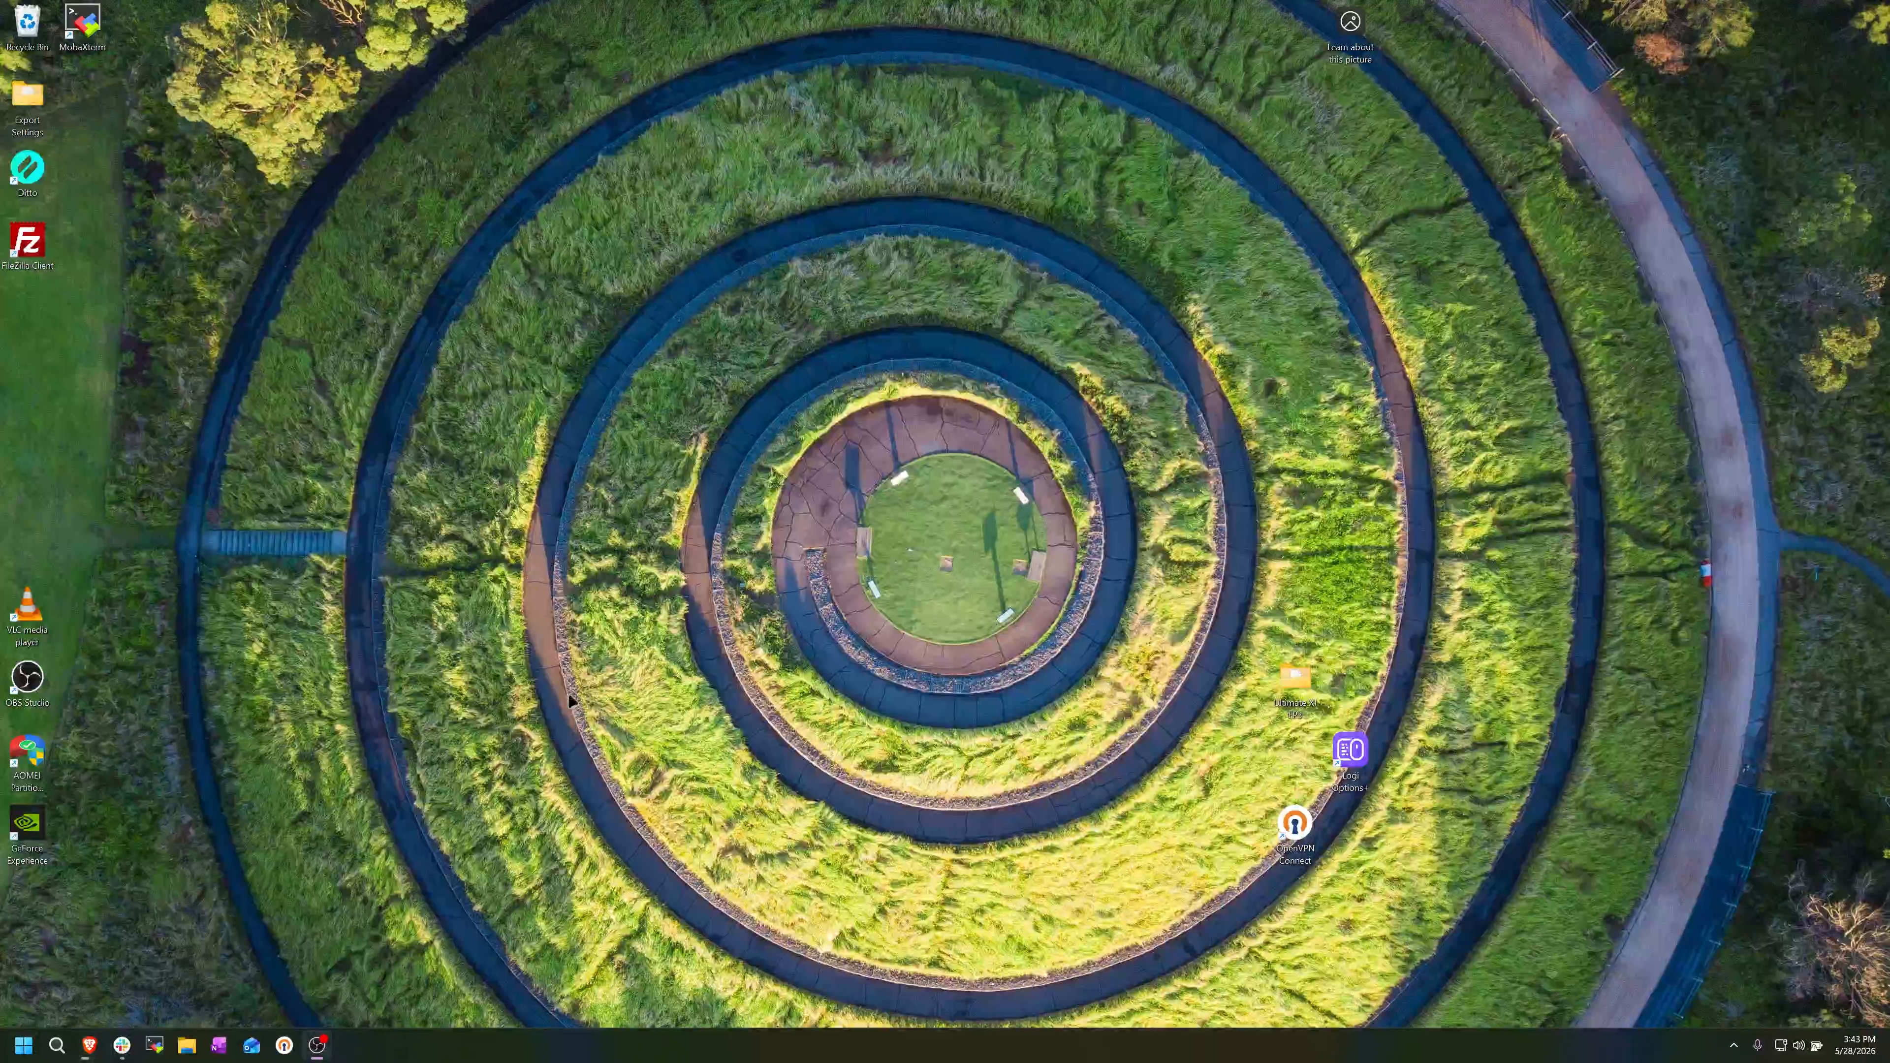
{"action": "left_click", "coordinate": [186, 1045]}
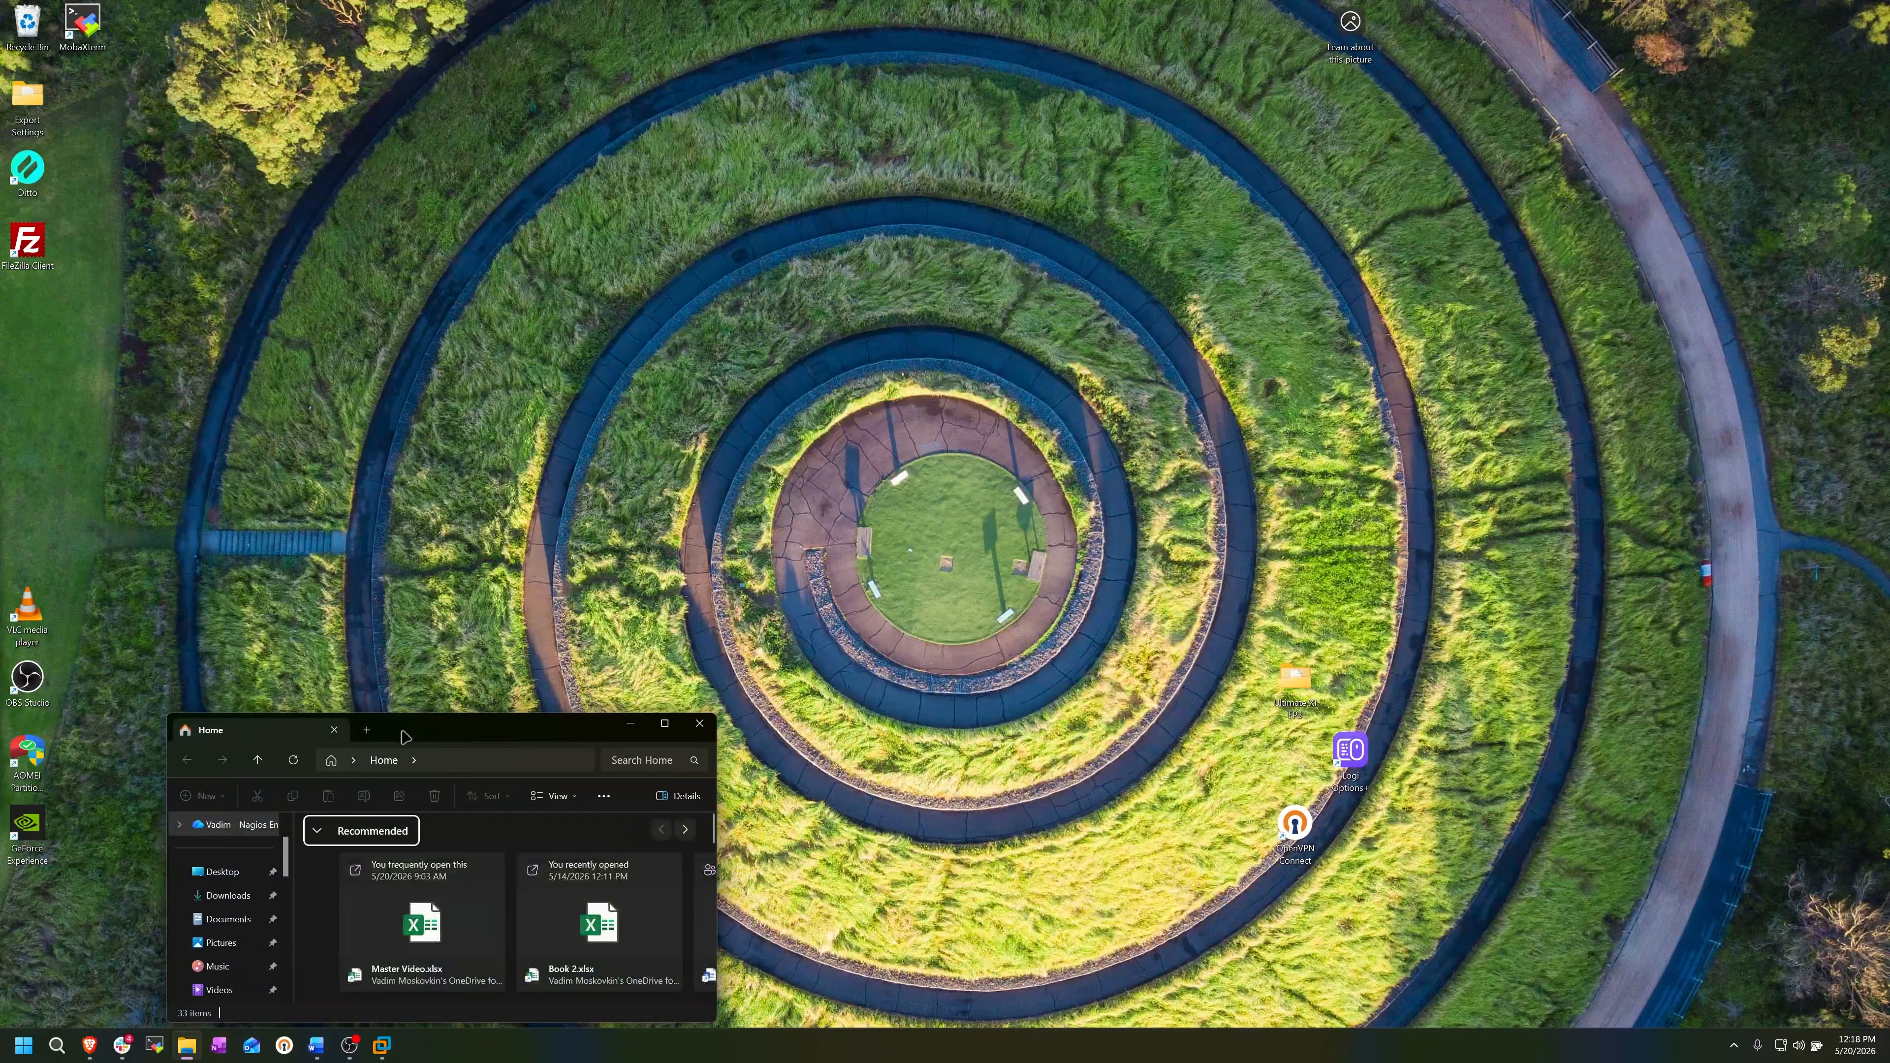
{"action": "left_click_drag", "start_coordinate": [406, 737], "coordinate": [747, 264]}
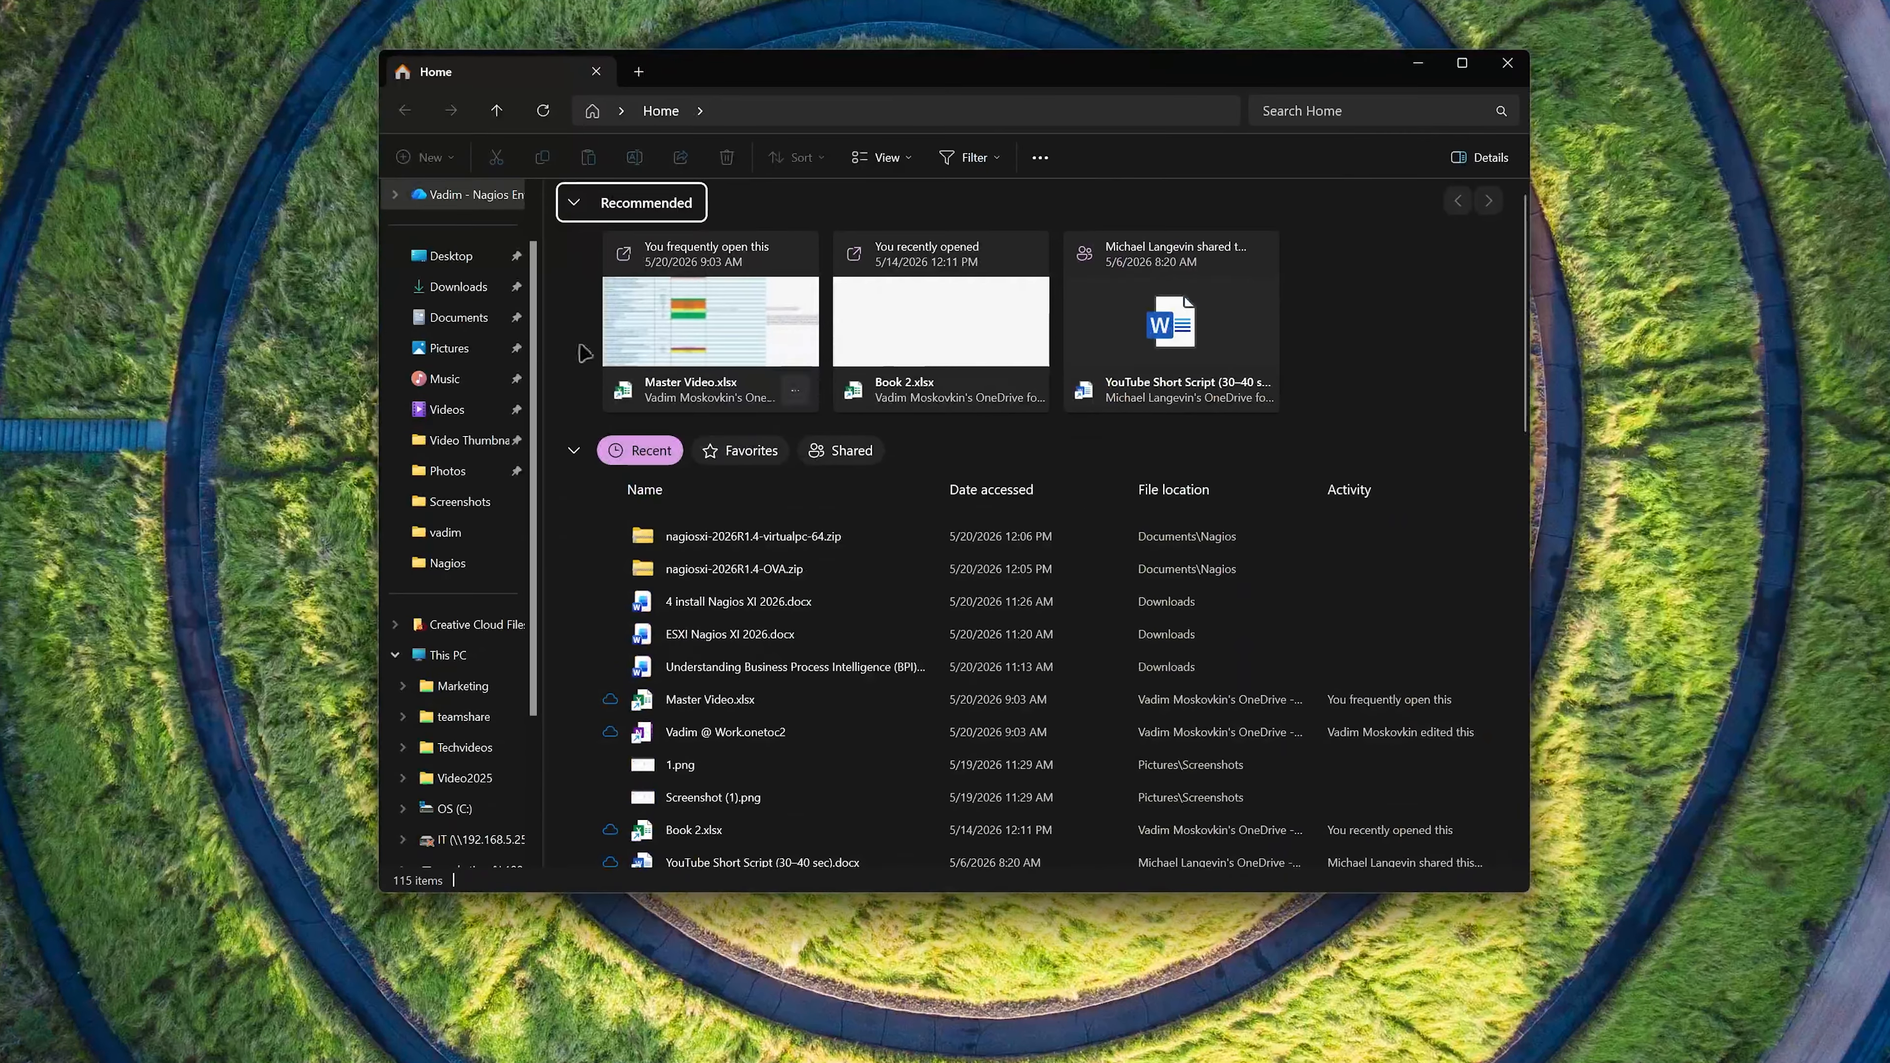
{"action": "left_click", "coordinate": [509, 378]}
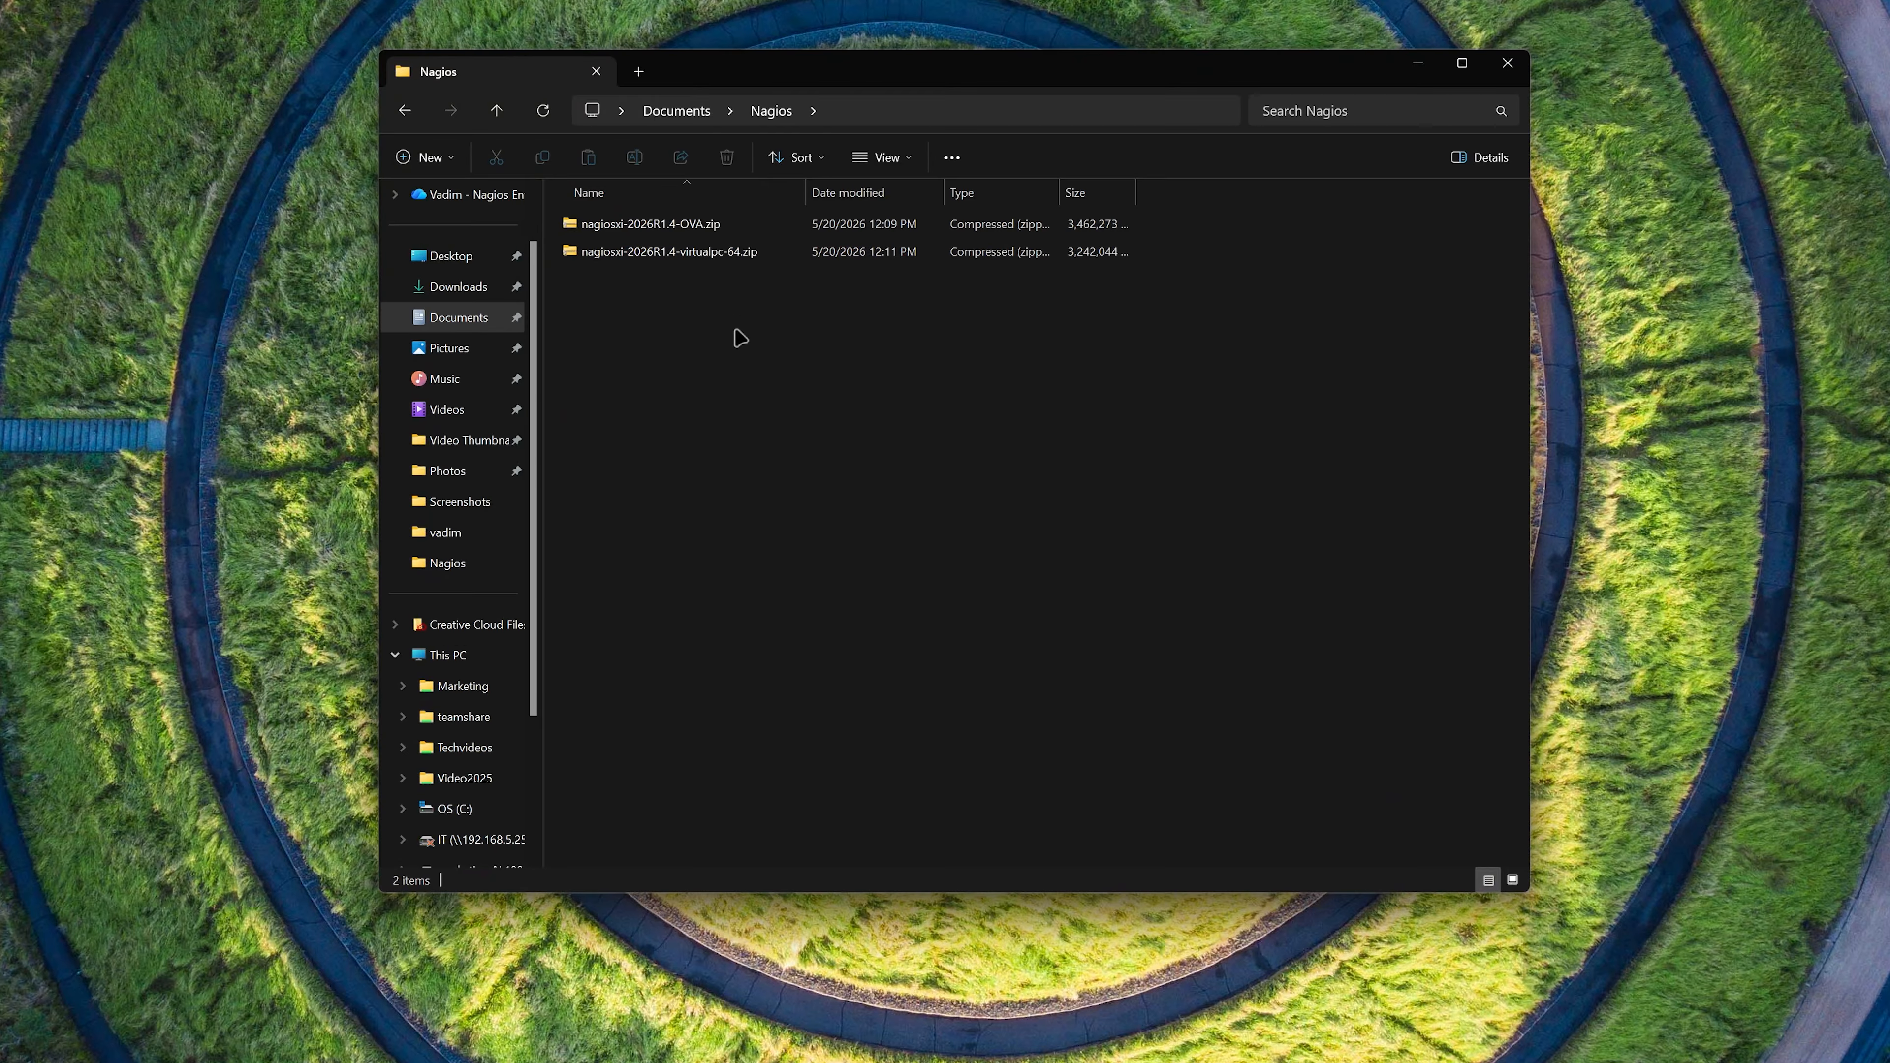
- Extract nagiosxi-2026R1.4-OVA.zip to its default destination folder and select the extracted nagiosxi-2026R1.4-64.ova file
{"action": "left_click", "coordinate": [707, 227]}
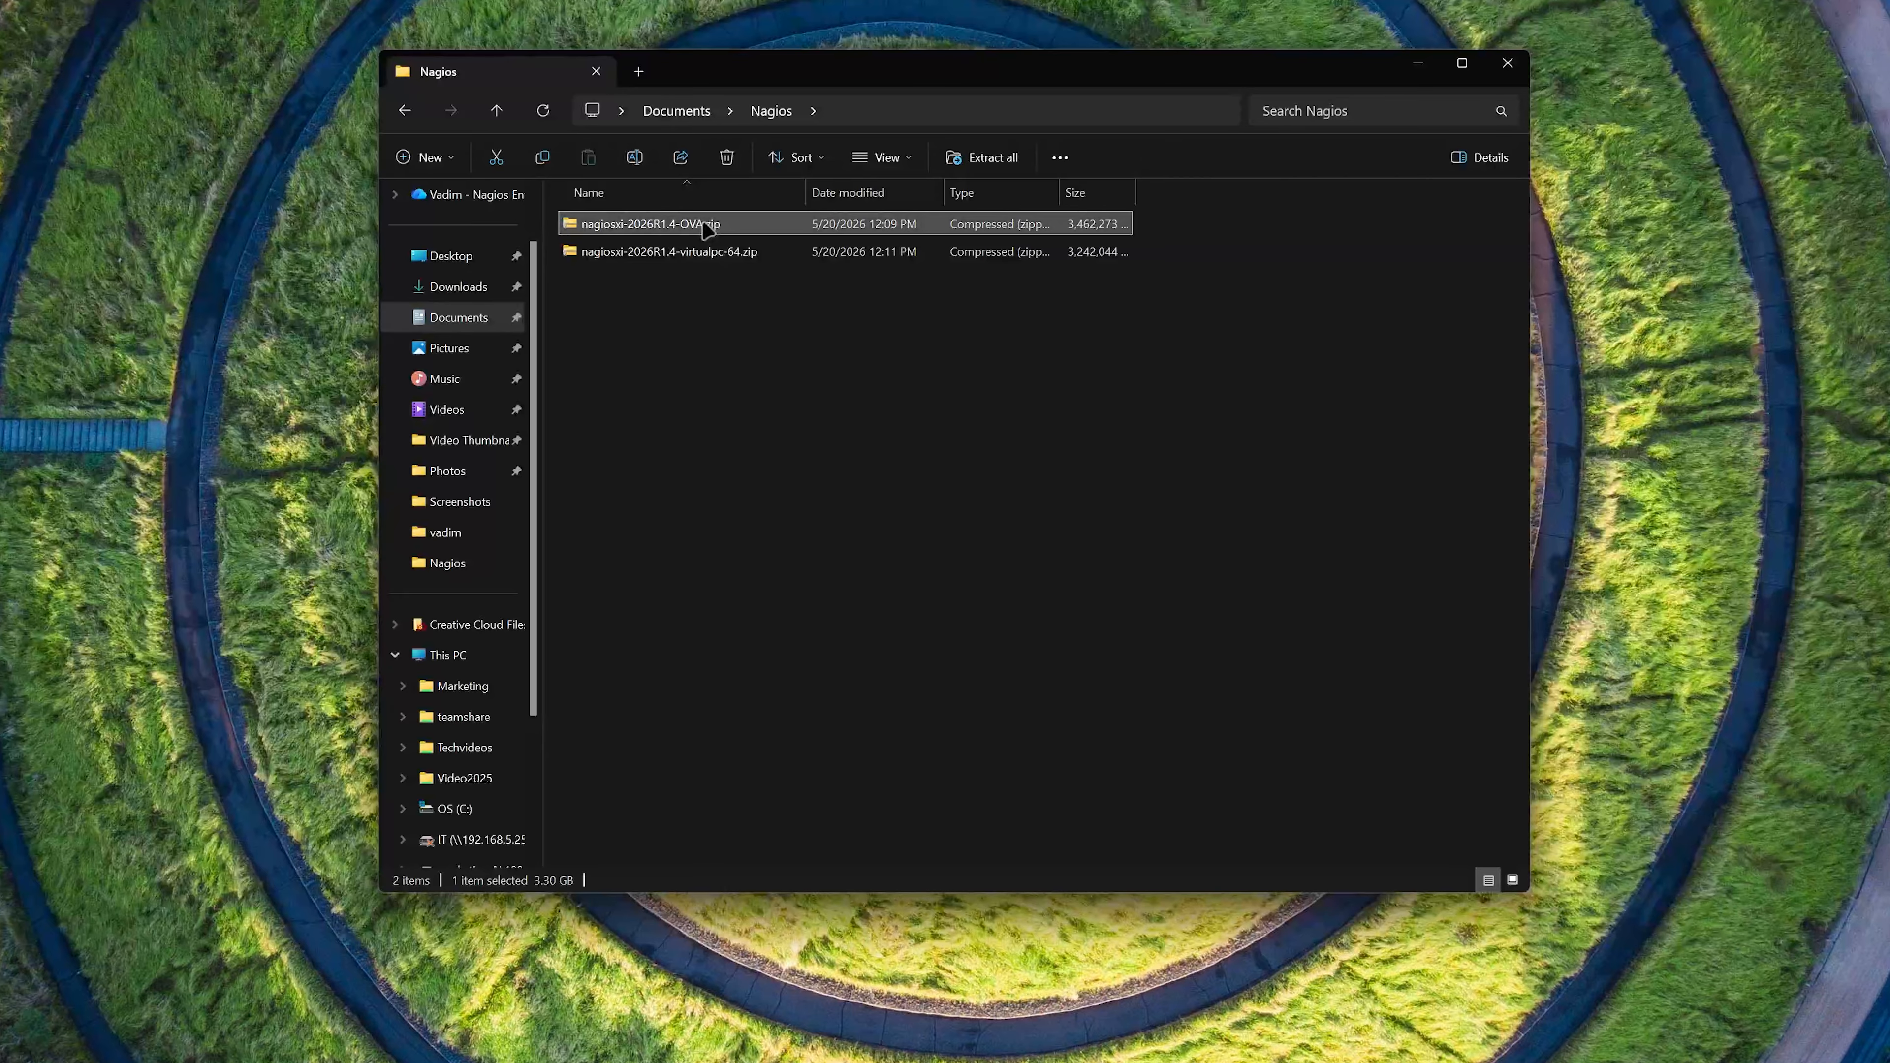
{"action": "right_click", "coordinate": [708, 227]}
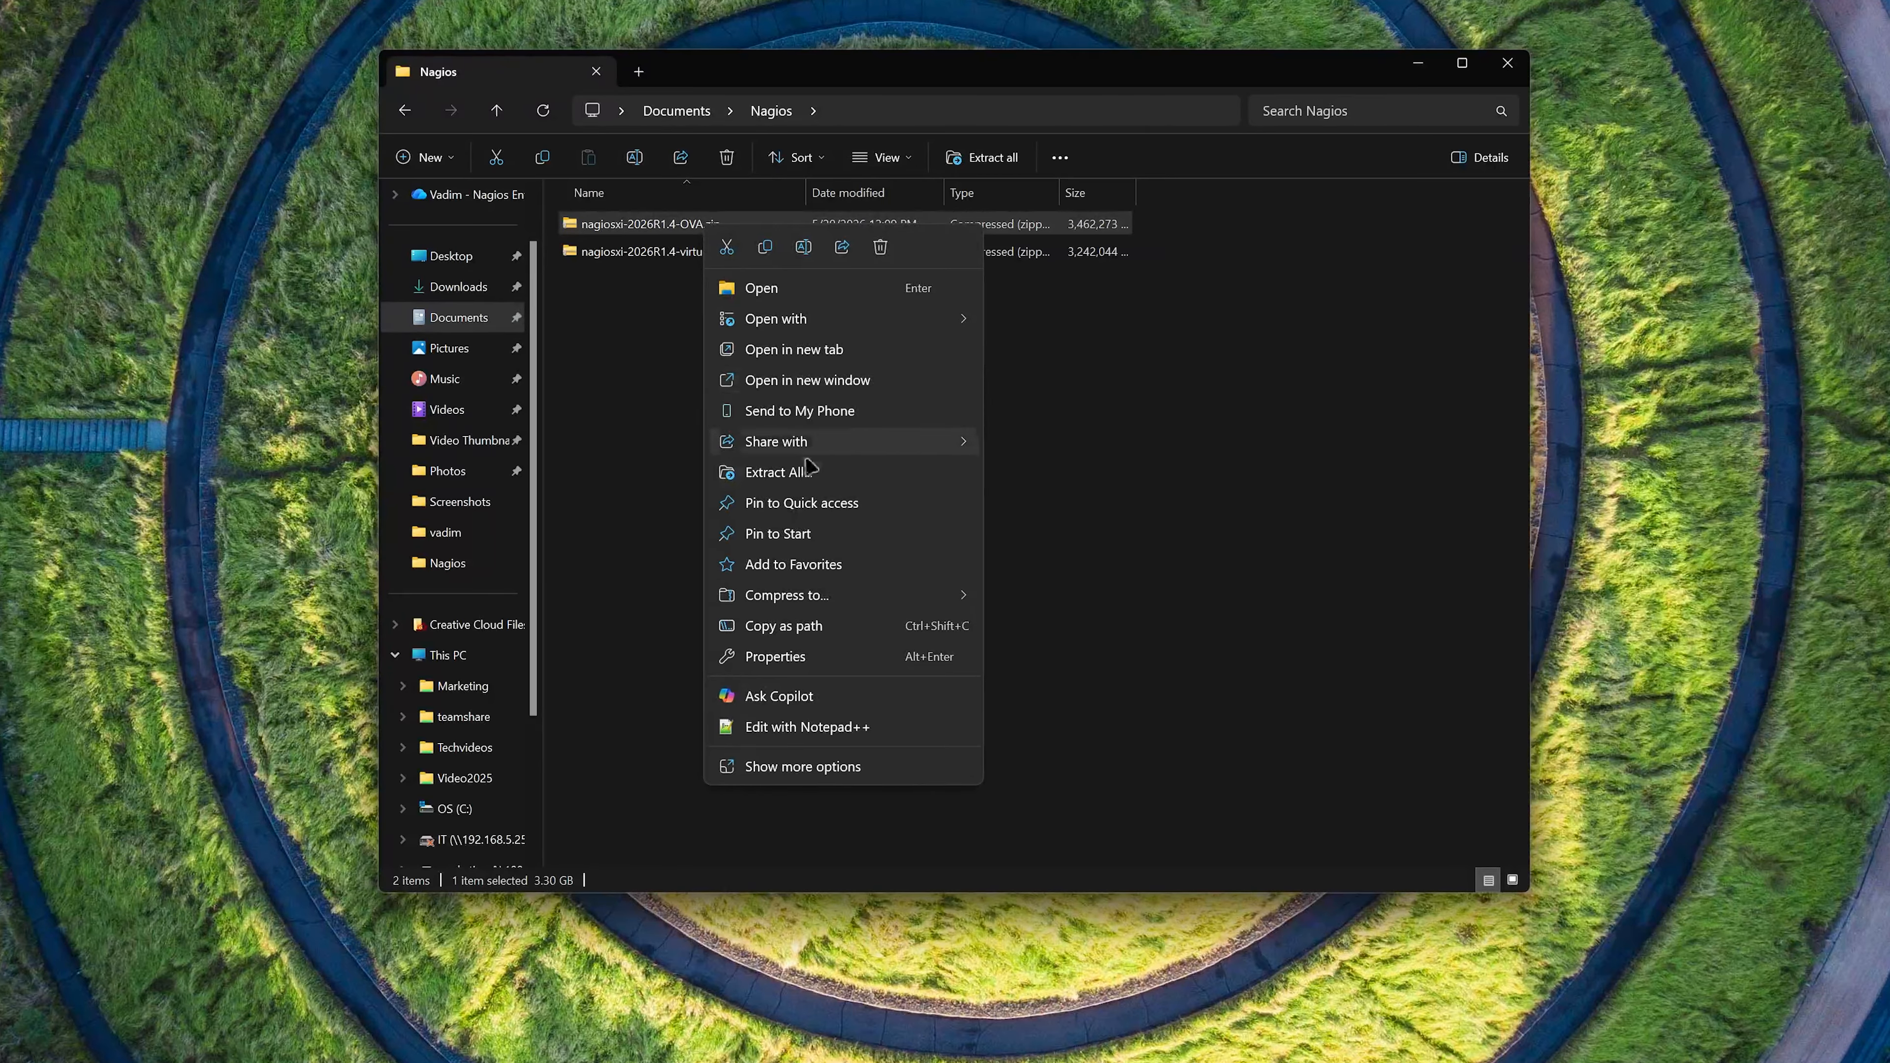
{"action": "left_click", "coordinate": [815, 472]}
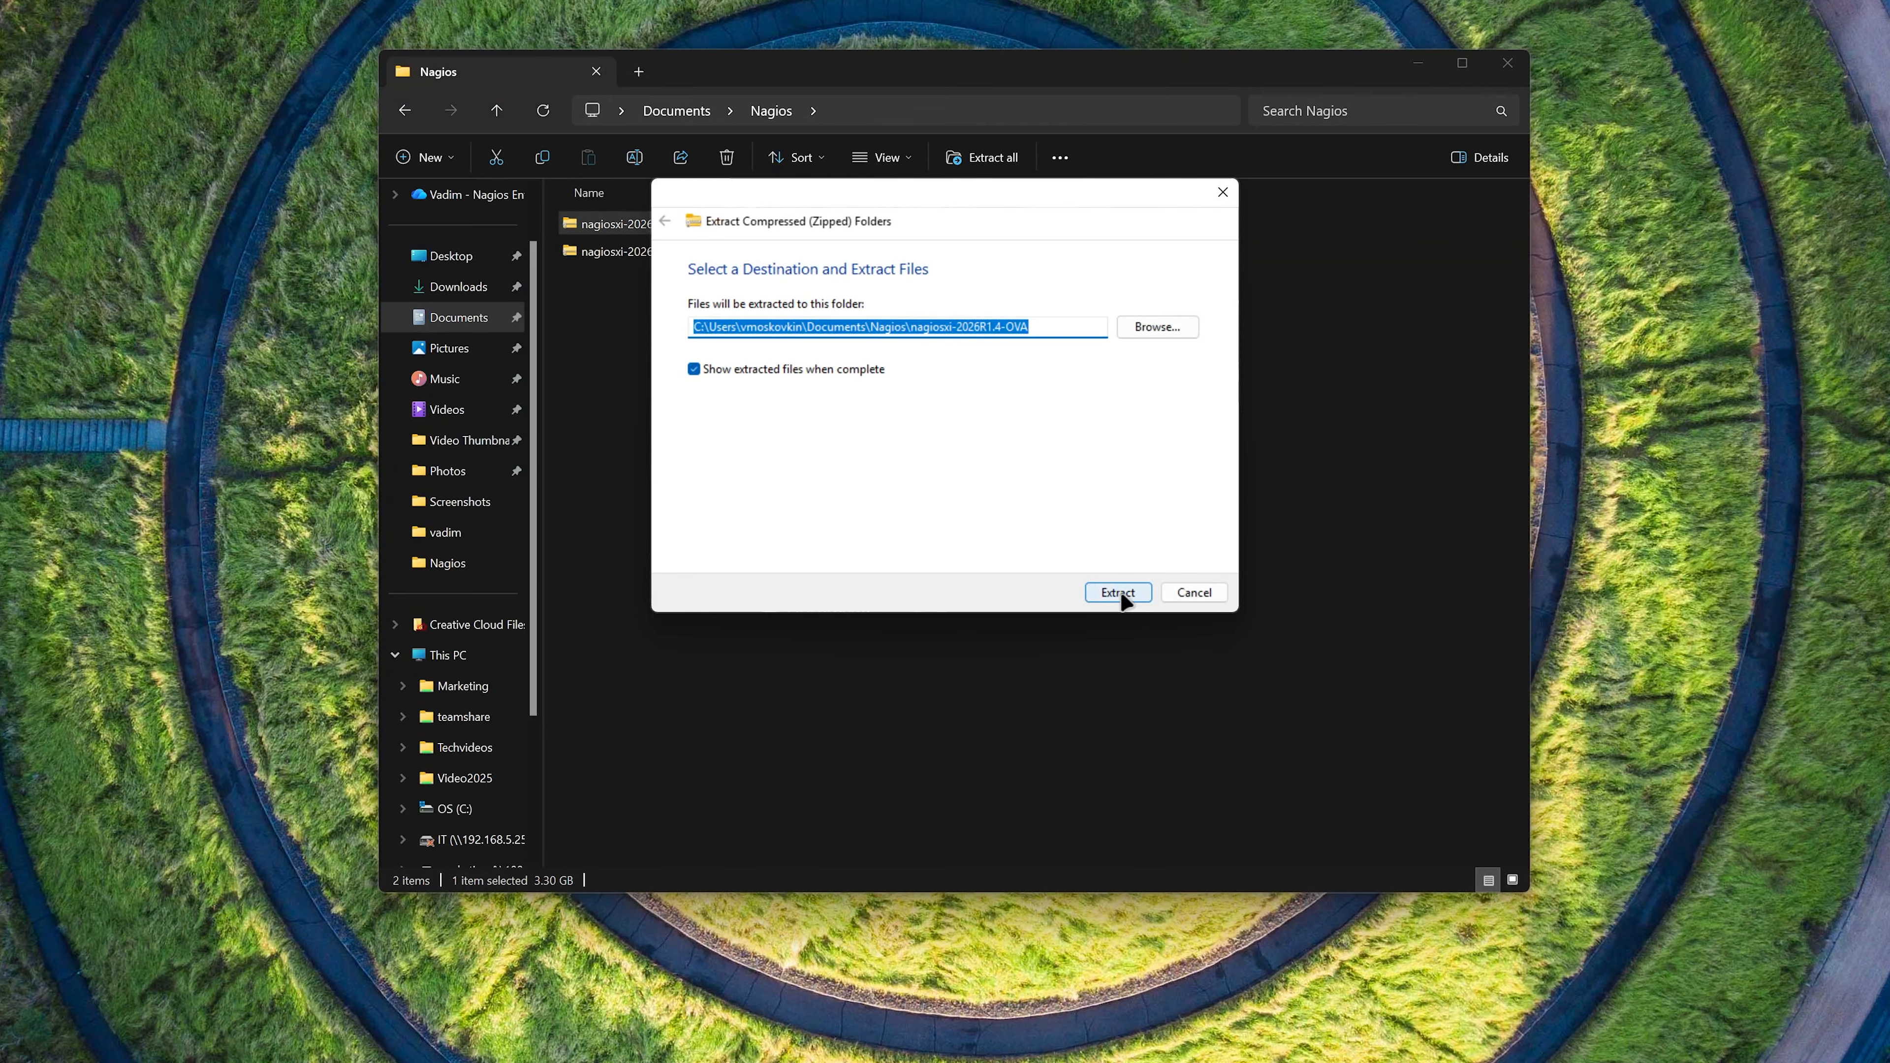
{"action": "left_click", "coordinate": [1122, 596]}
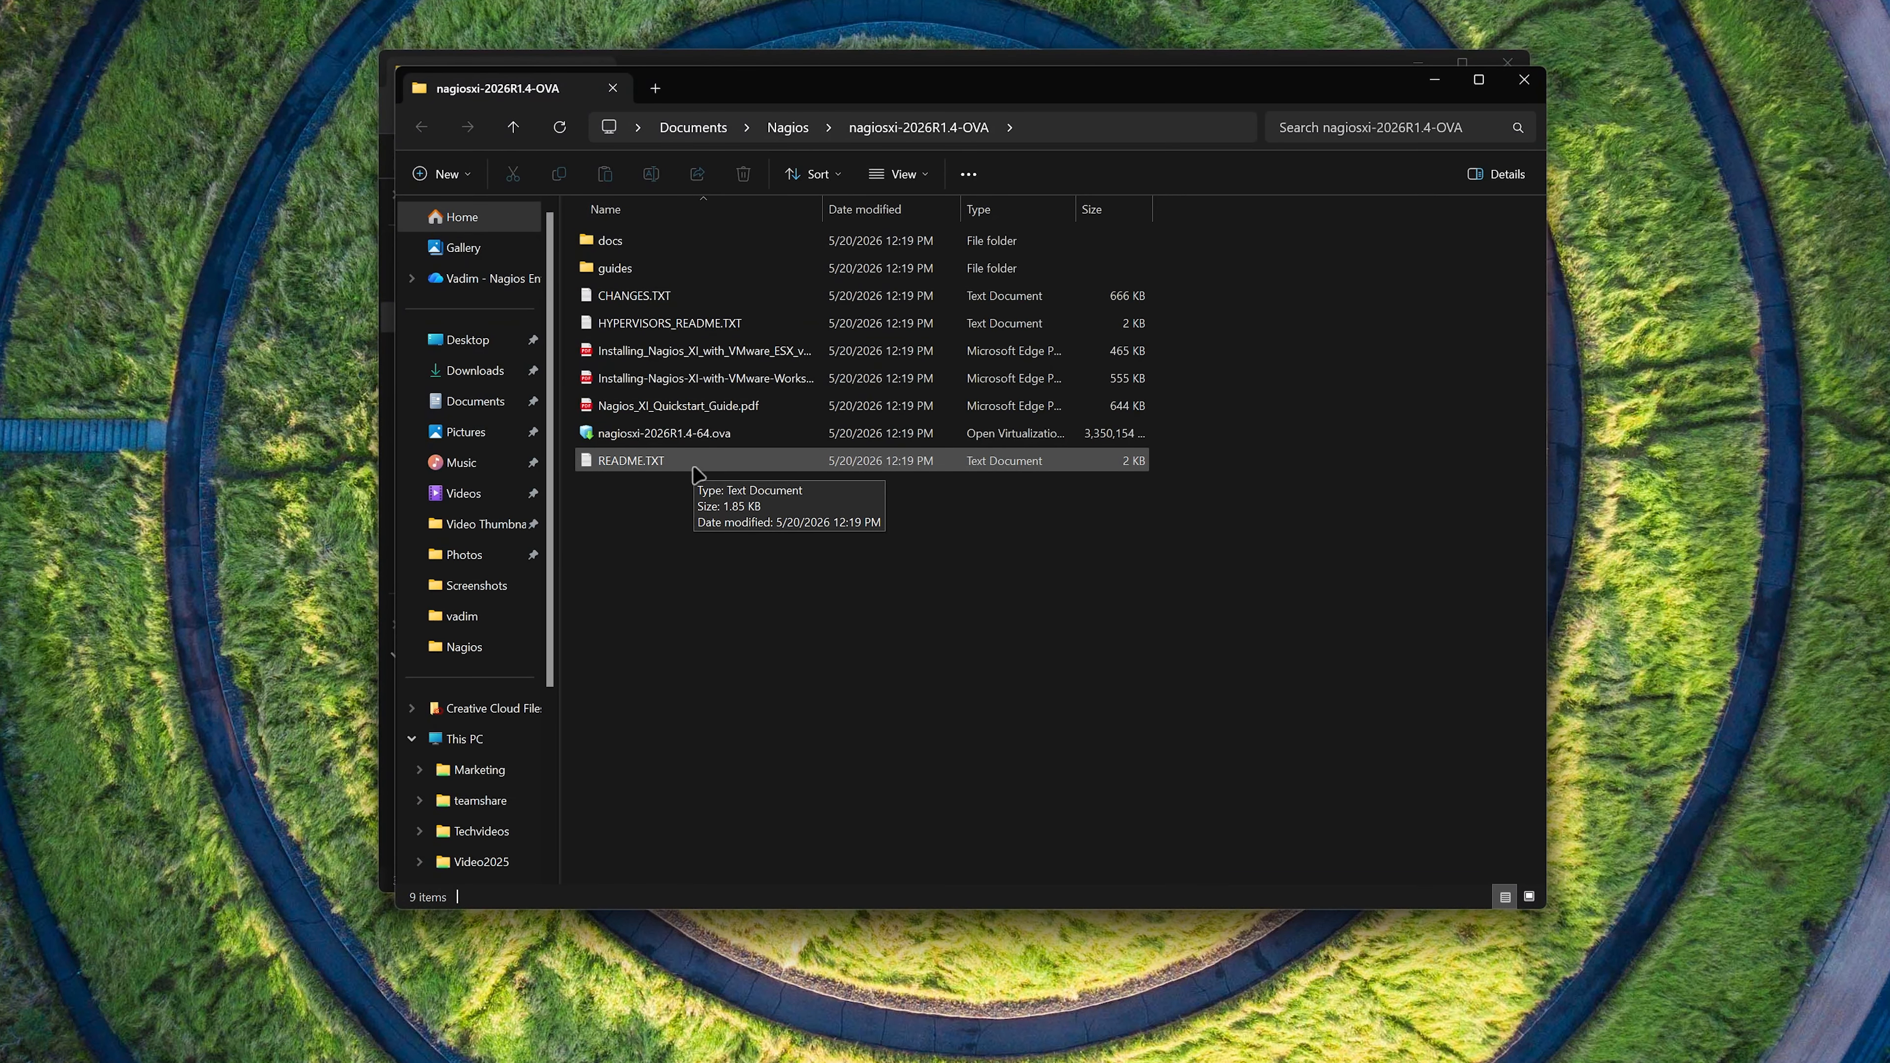
{"action": "left_click", "coordinate": [720, 437]}
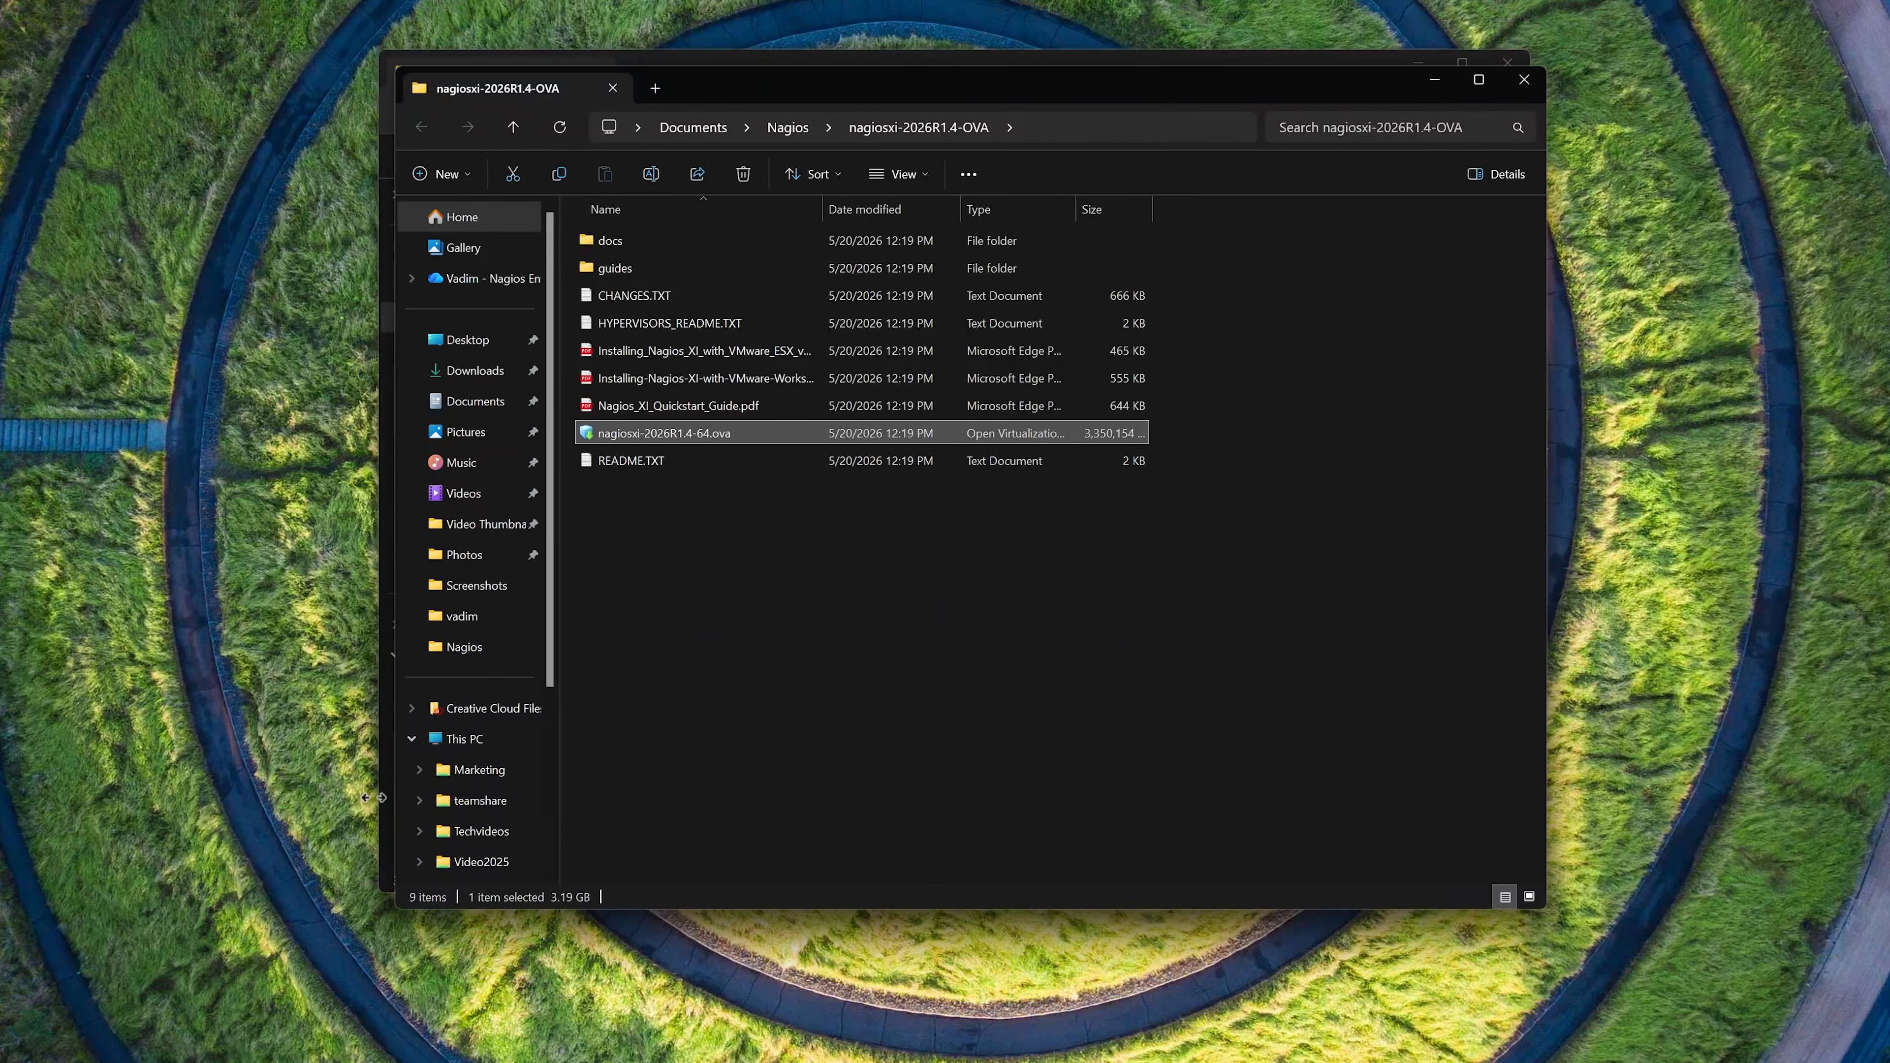
- Switch to VMware Workstation and open nagiosxi-2026R1.4-64.ova from the extracted nagiosxi-2026R1.4-OVA folder in Documents > Nagios
{"action": "mouse_move", "coordinate": [213, 1062]}
{"action": "left_click", "coordinate": [200, 990]}
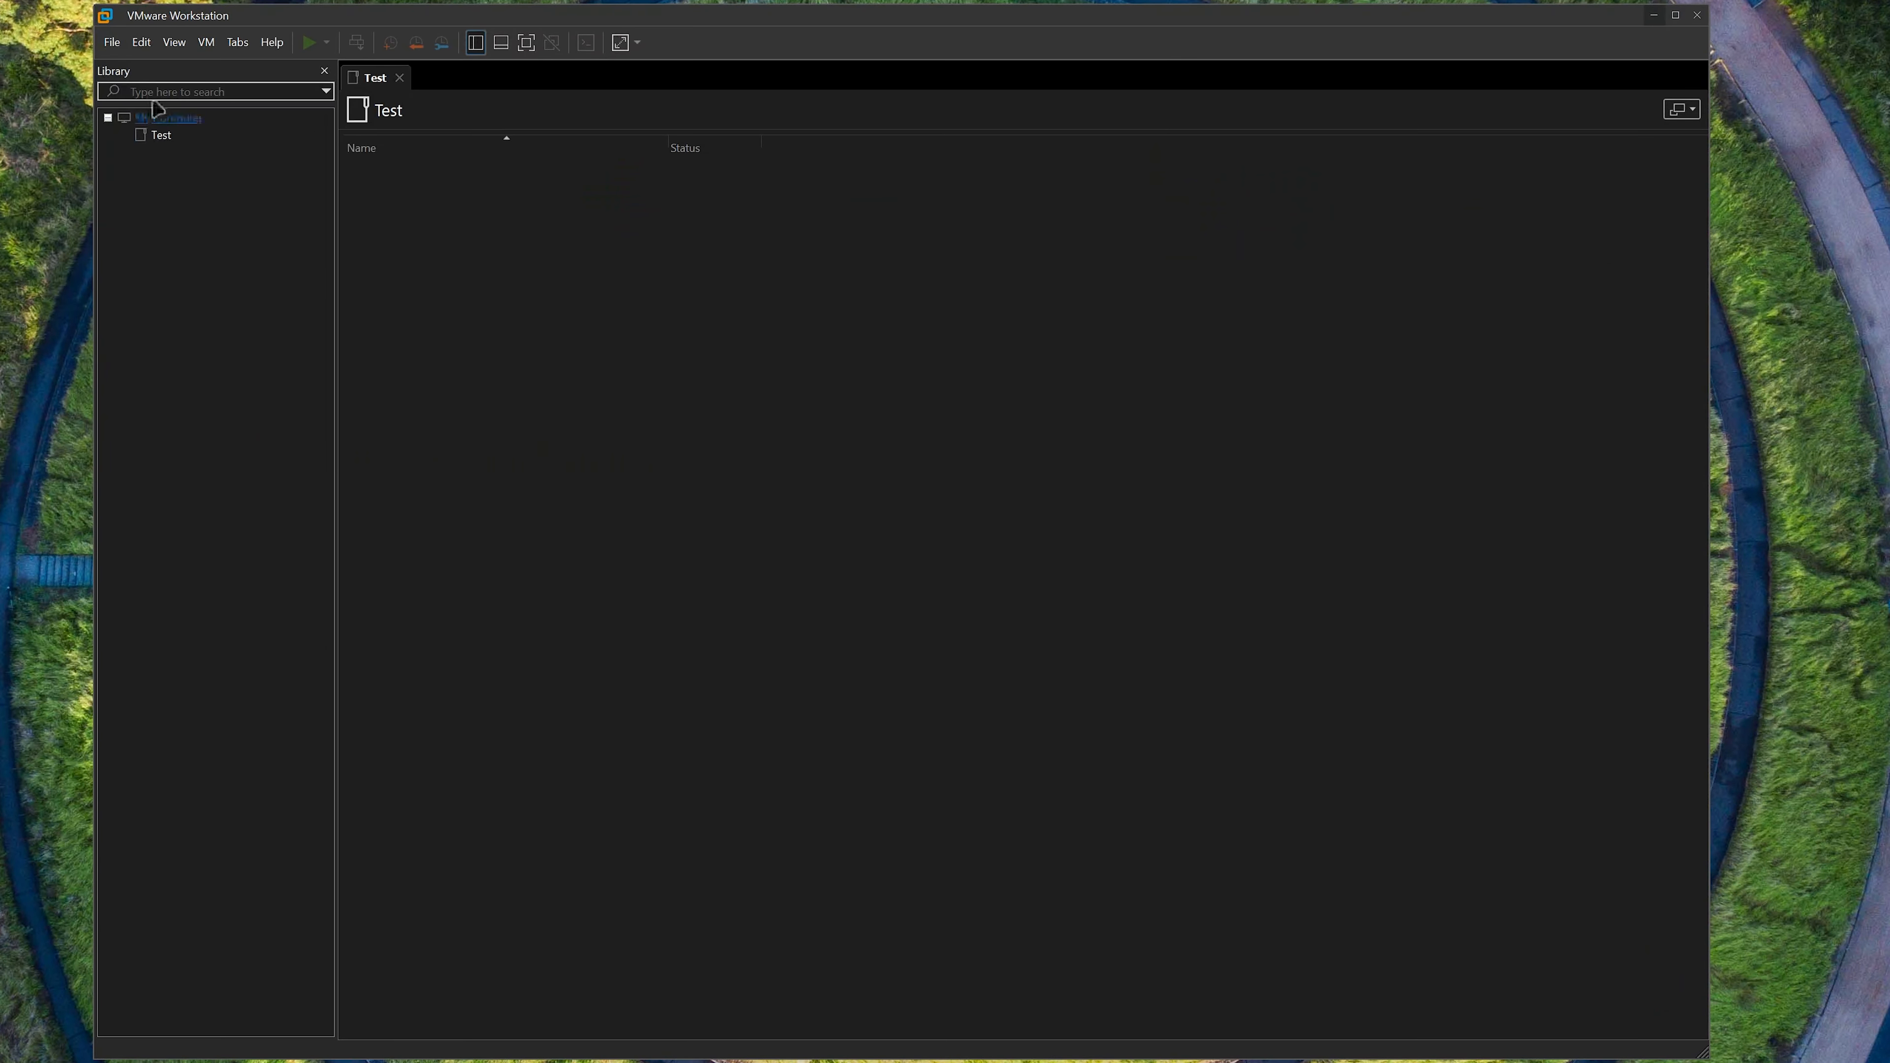
{"action": "left_click", "coordinate": [119, 43]}
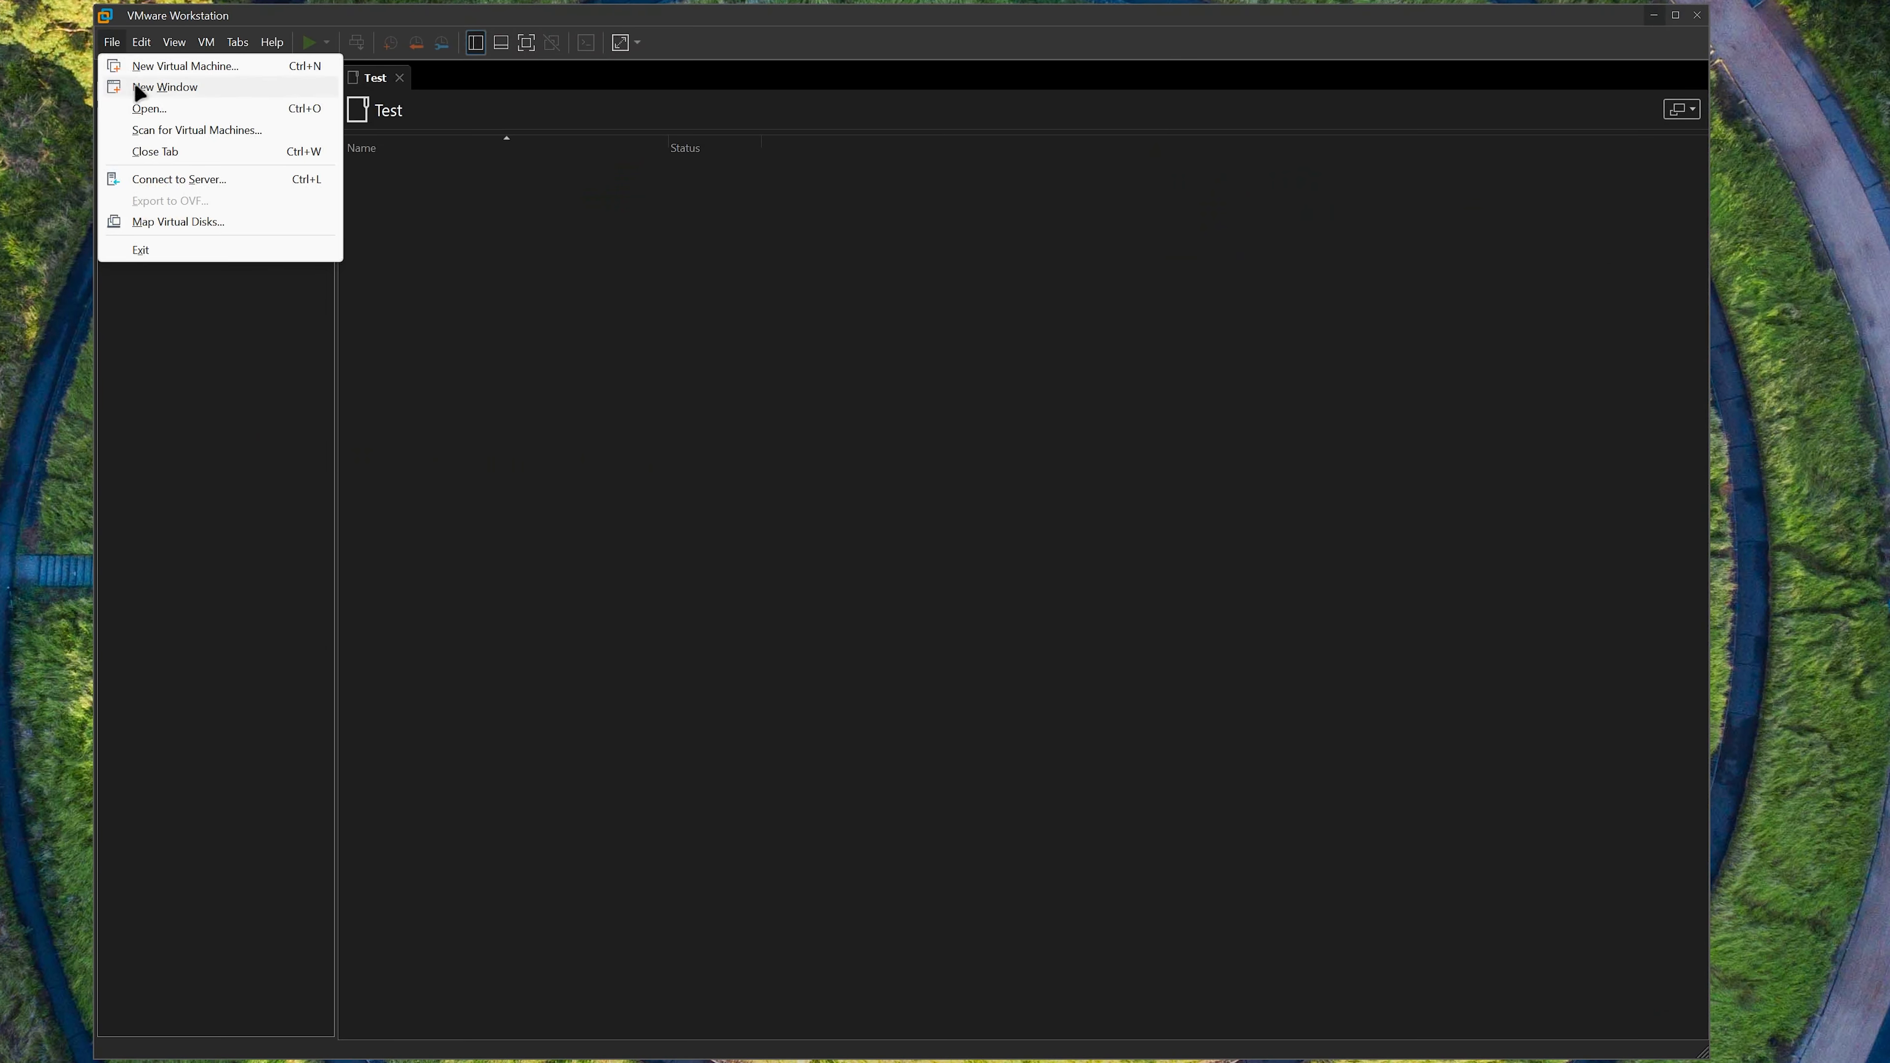
{"action": "left_click", "coordinate": [167, 108]}
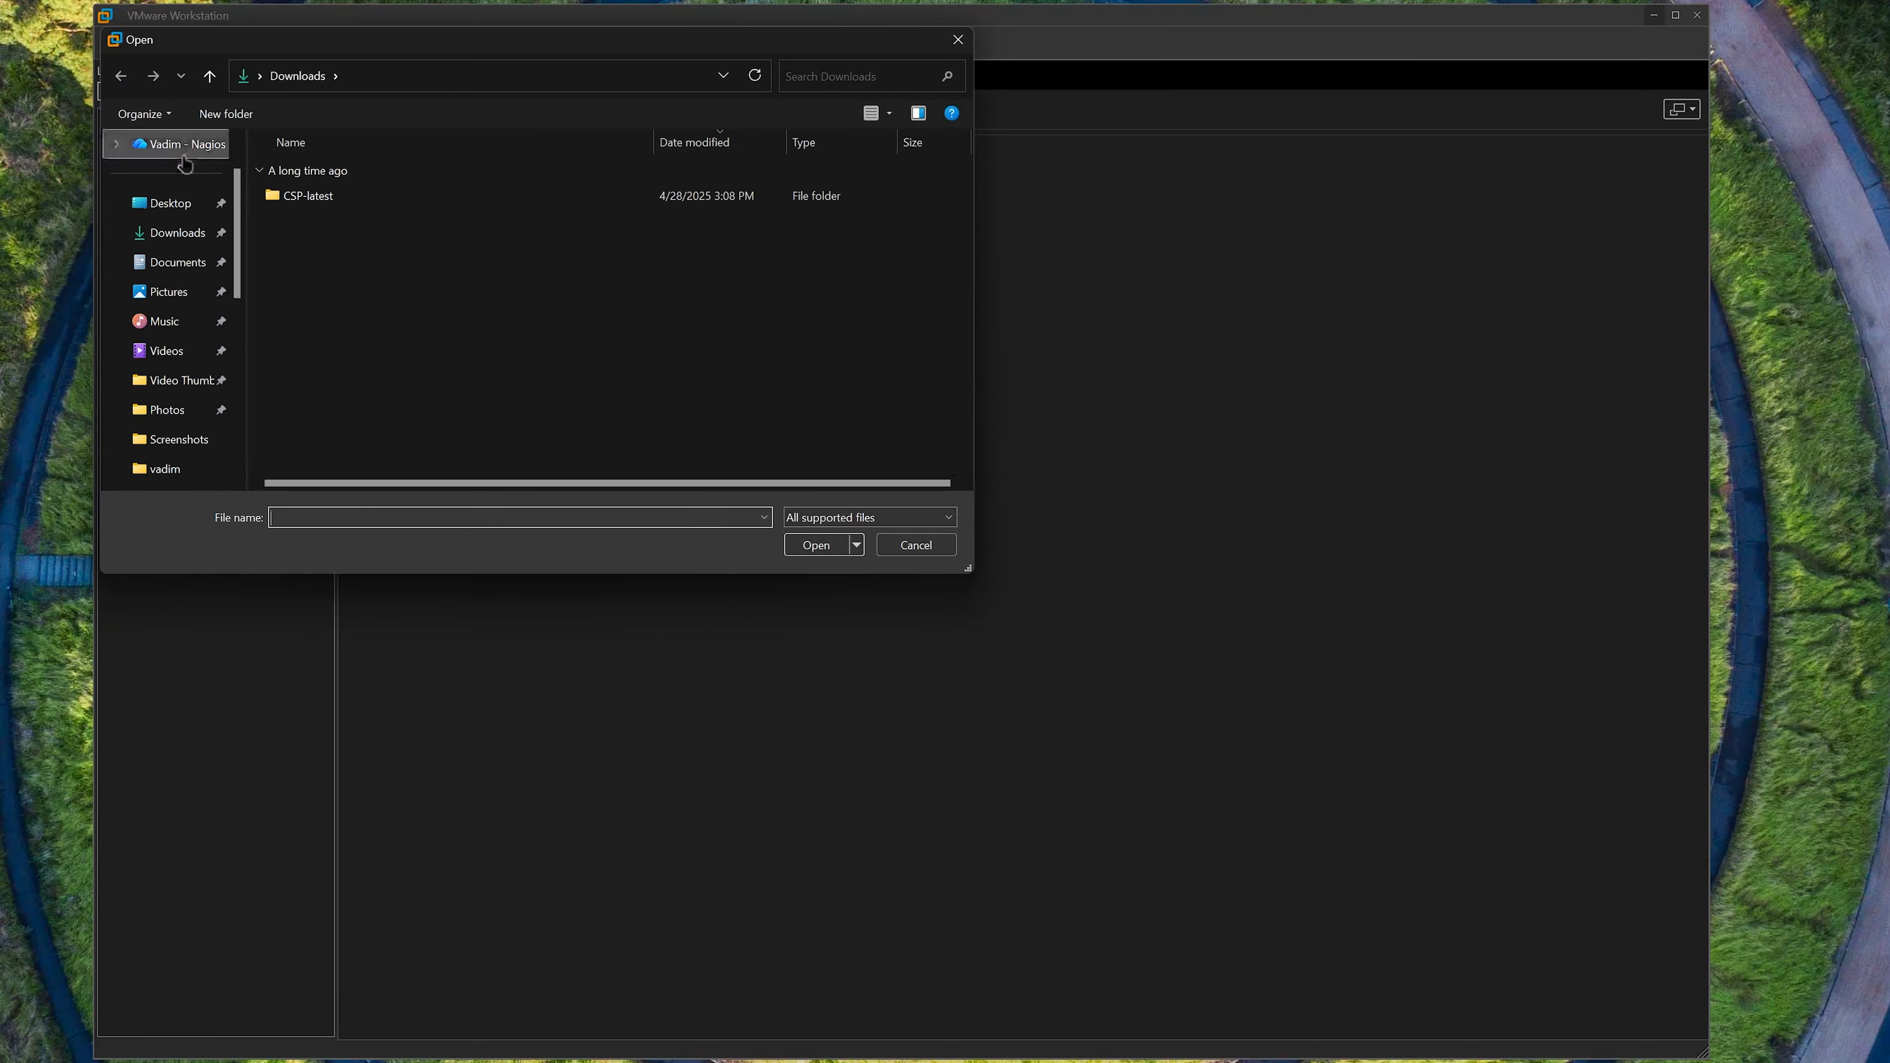
{"action": "left_click", "coordinate": [175, 262]}
{"action": "scroll", "coordinate": [348, 404], "scroll_direction": "down", "scroll_amount": 3}
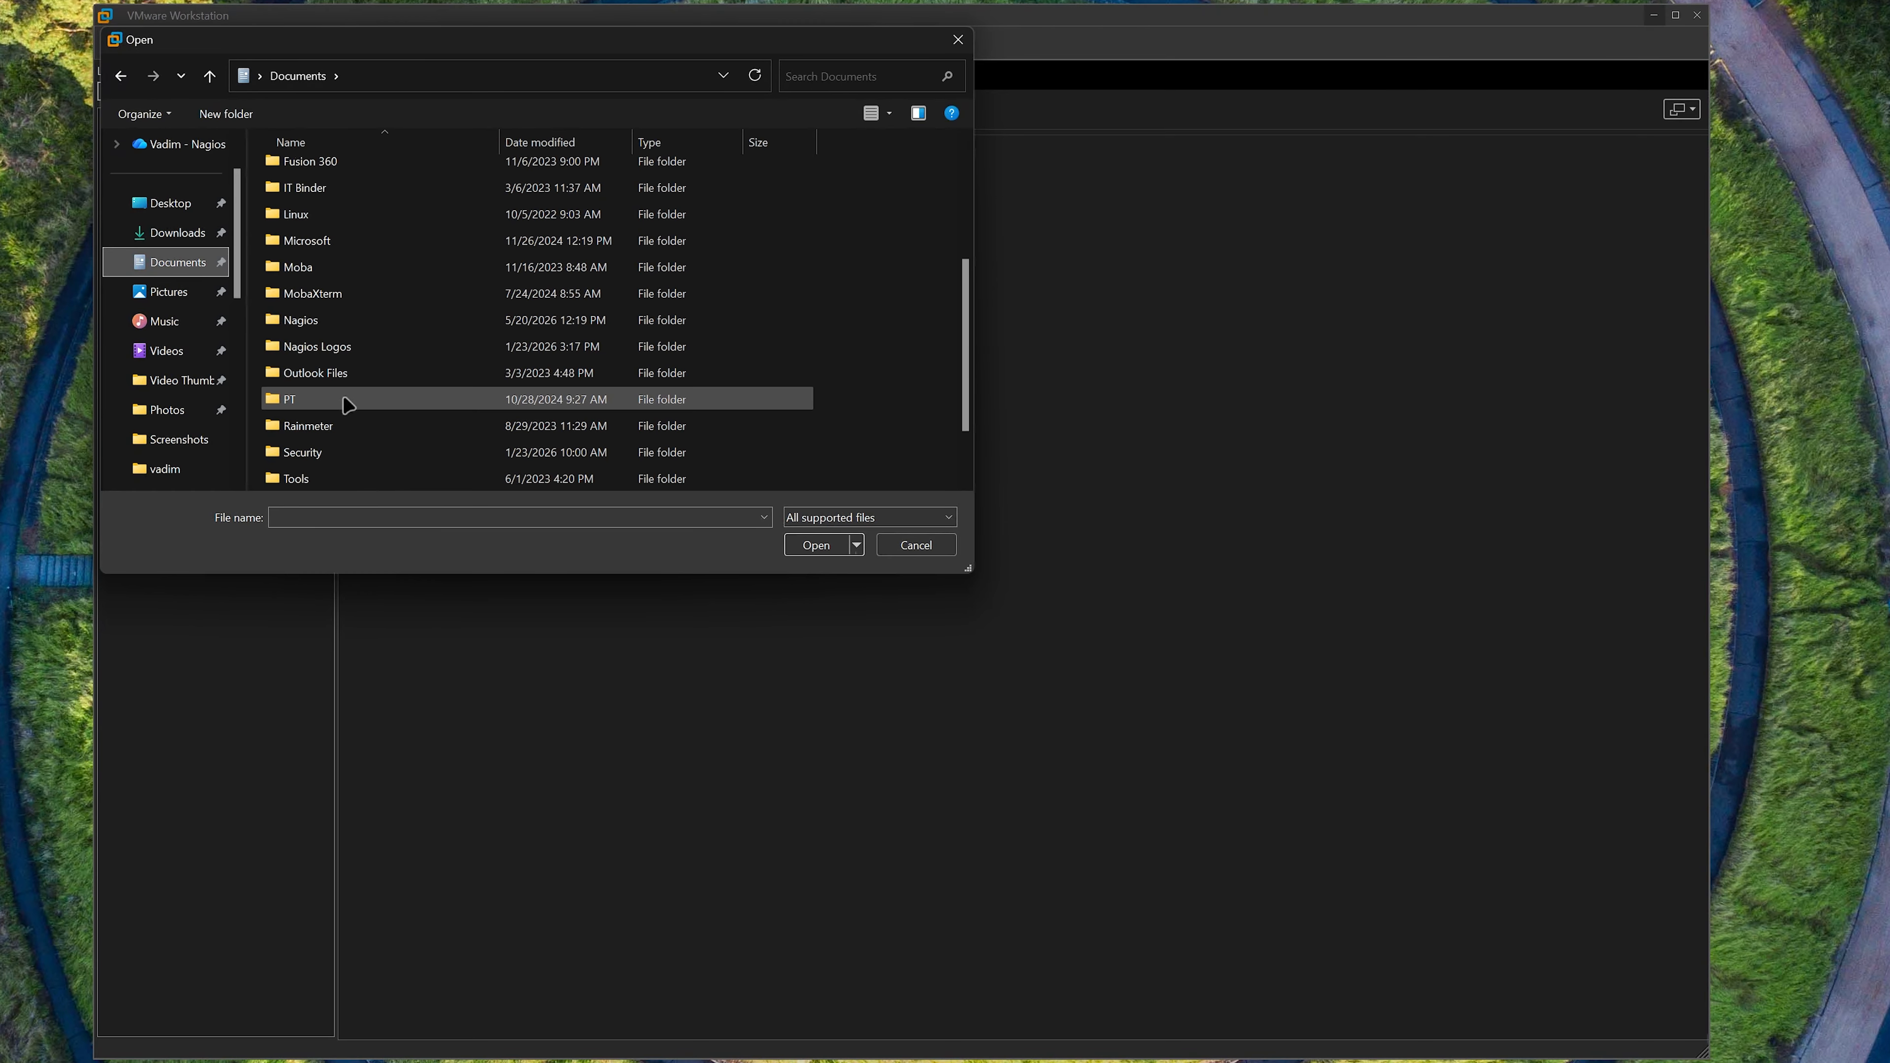
{"action": "double_click", "coordinate": [347, 320]}
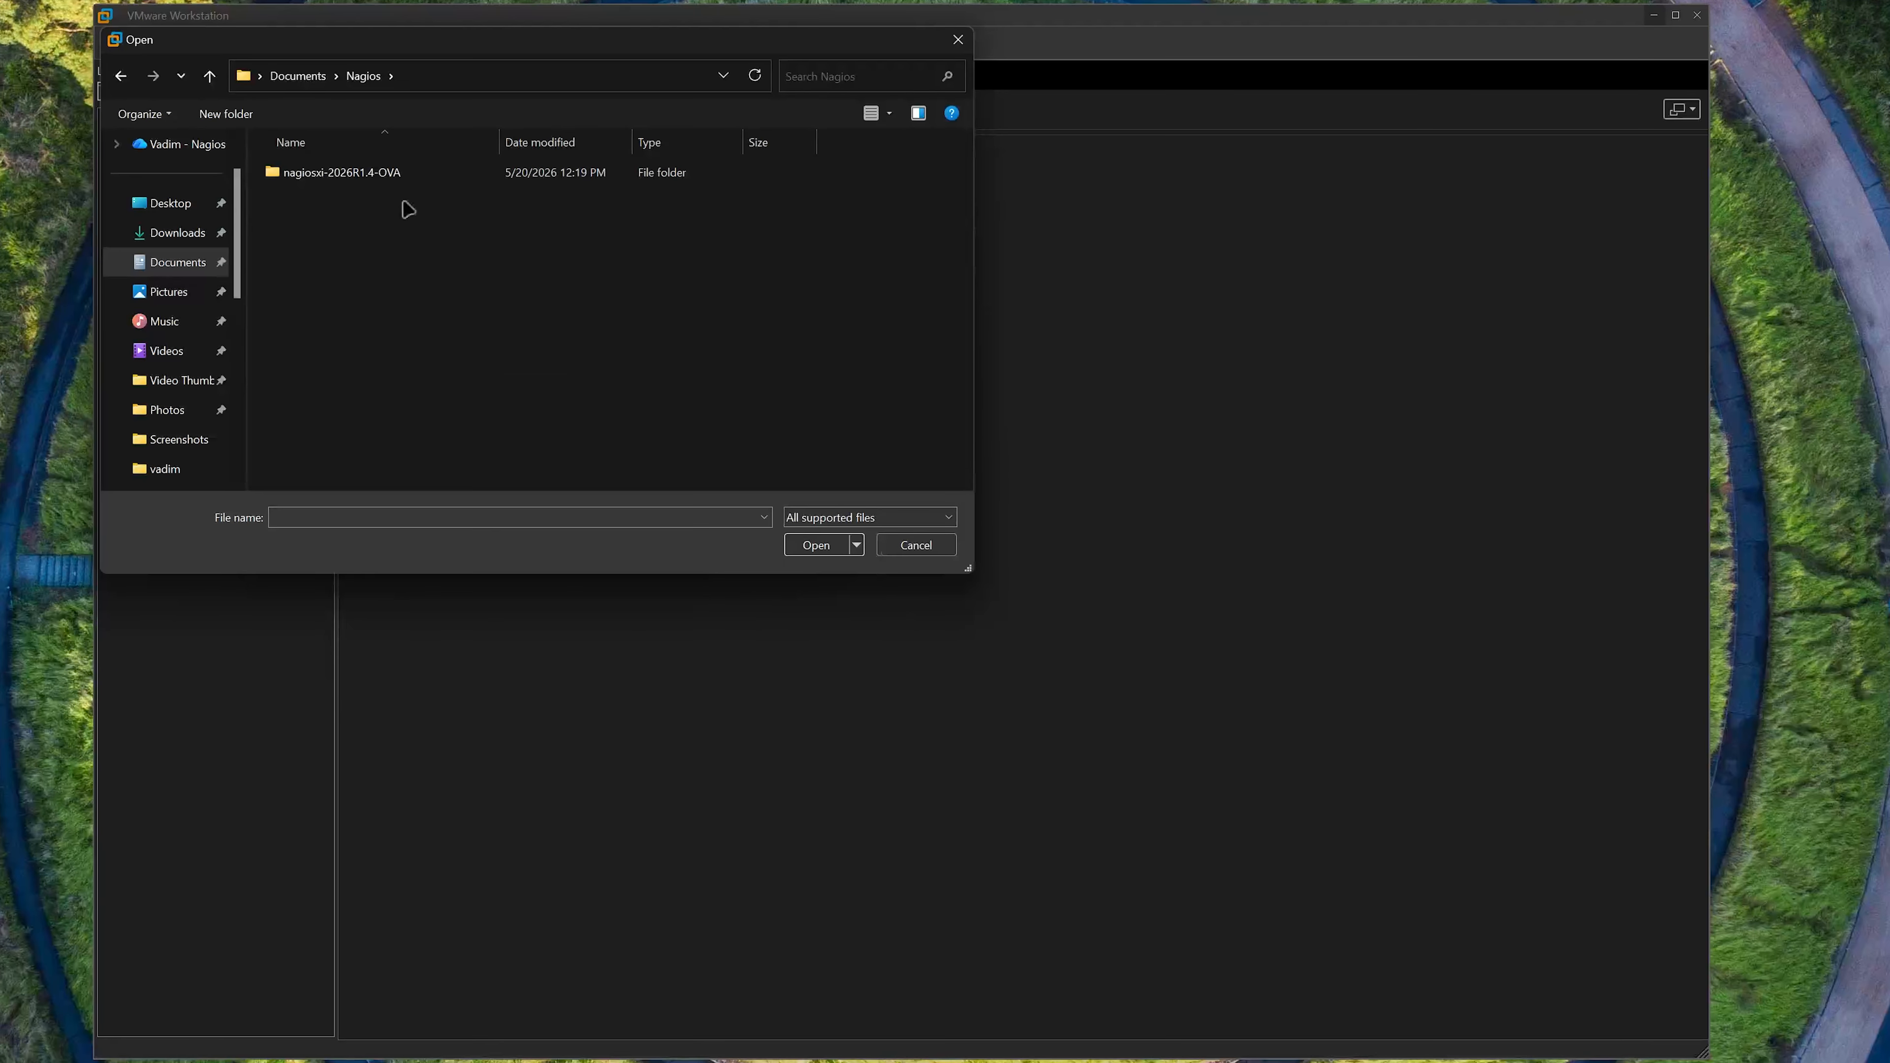
{"action": "double_click", "coordinate": [416, 181]}
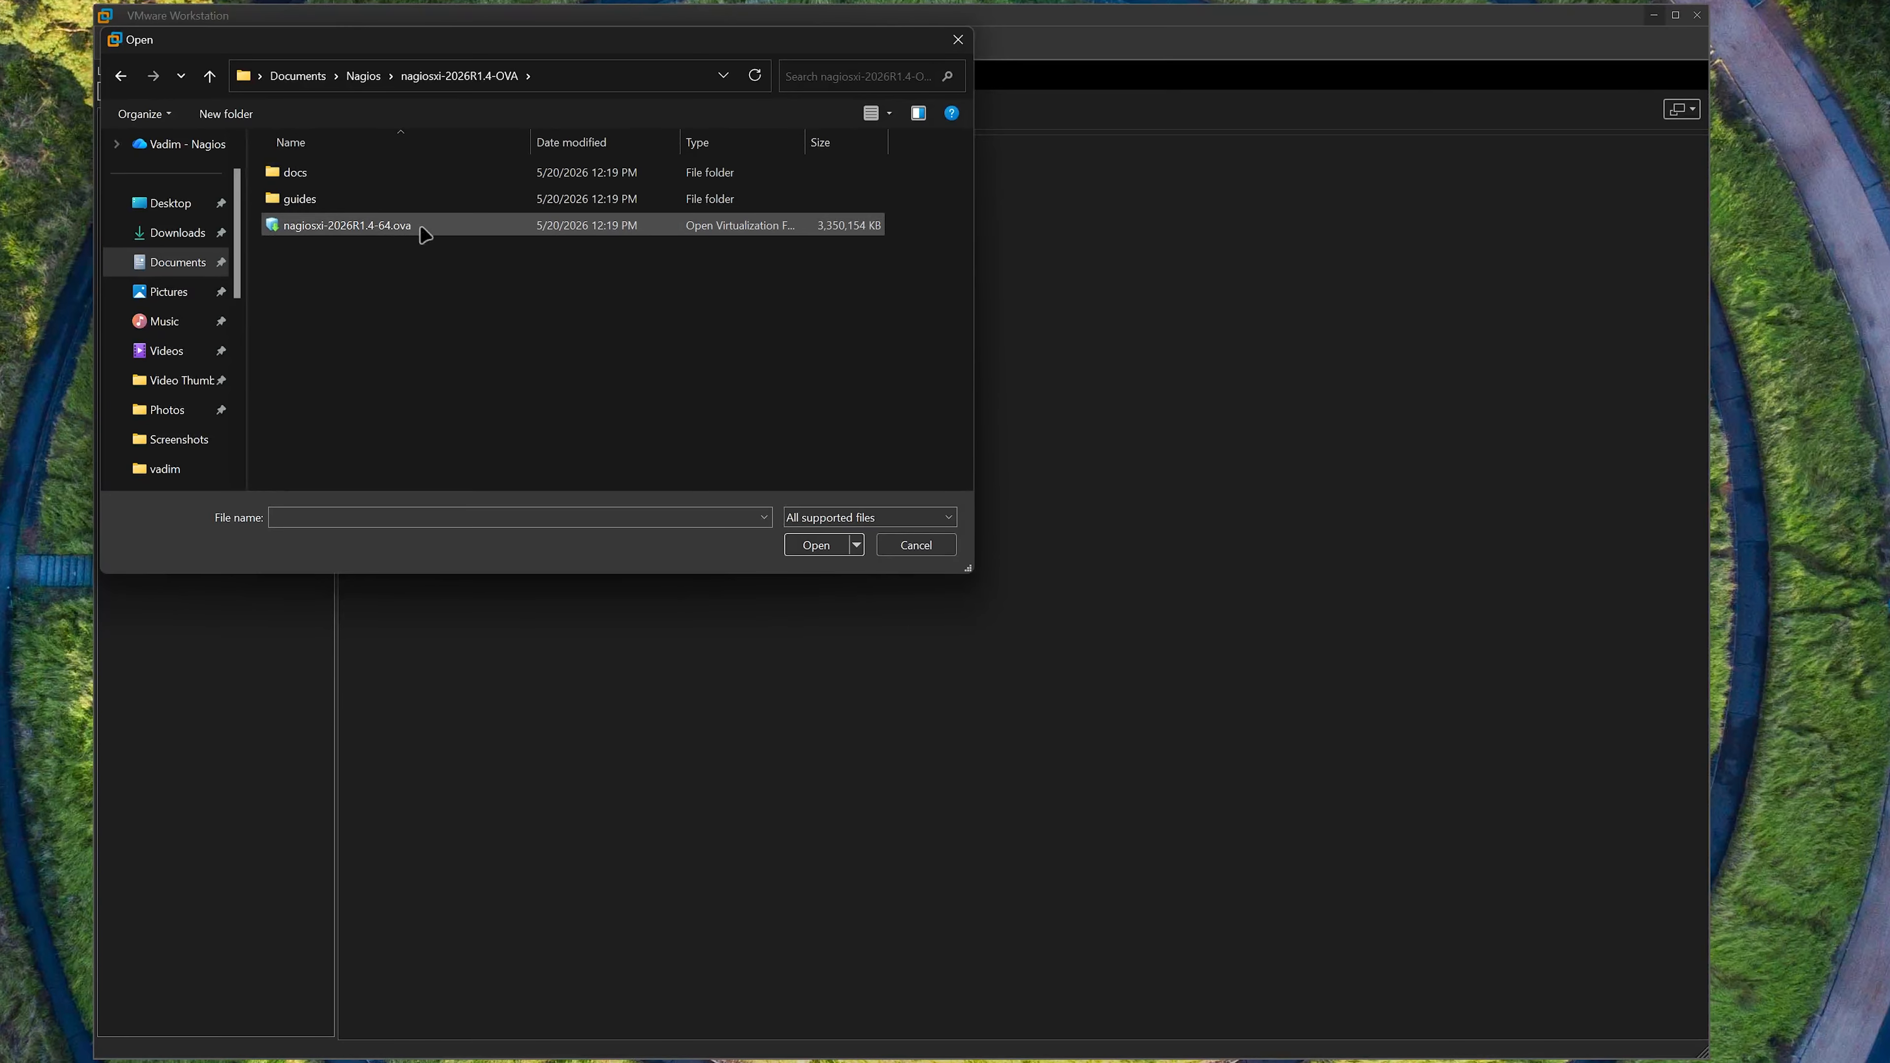
{"action": "left_click", "coordinate": [430, 238]}
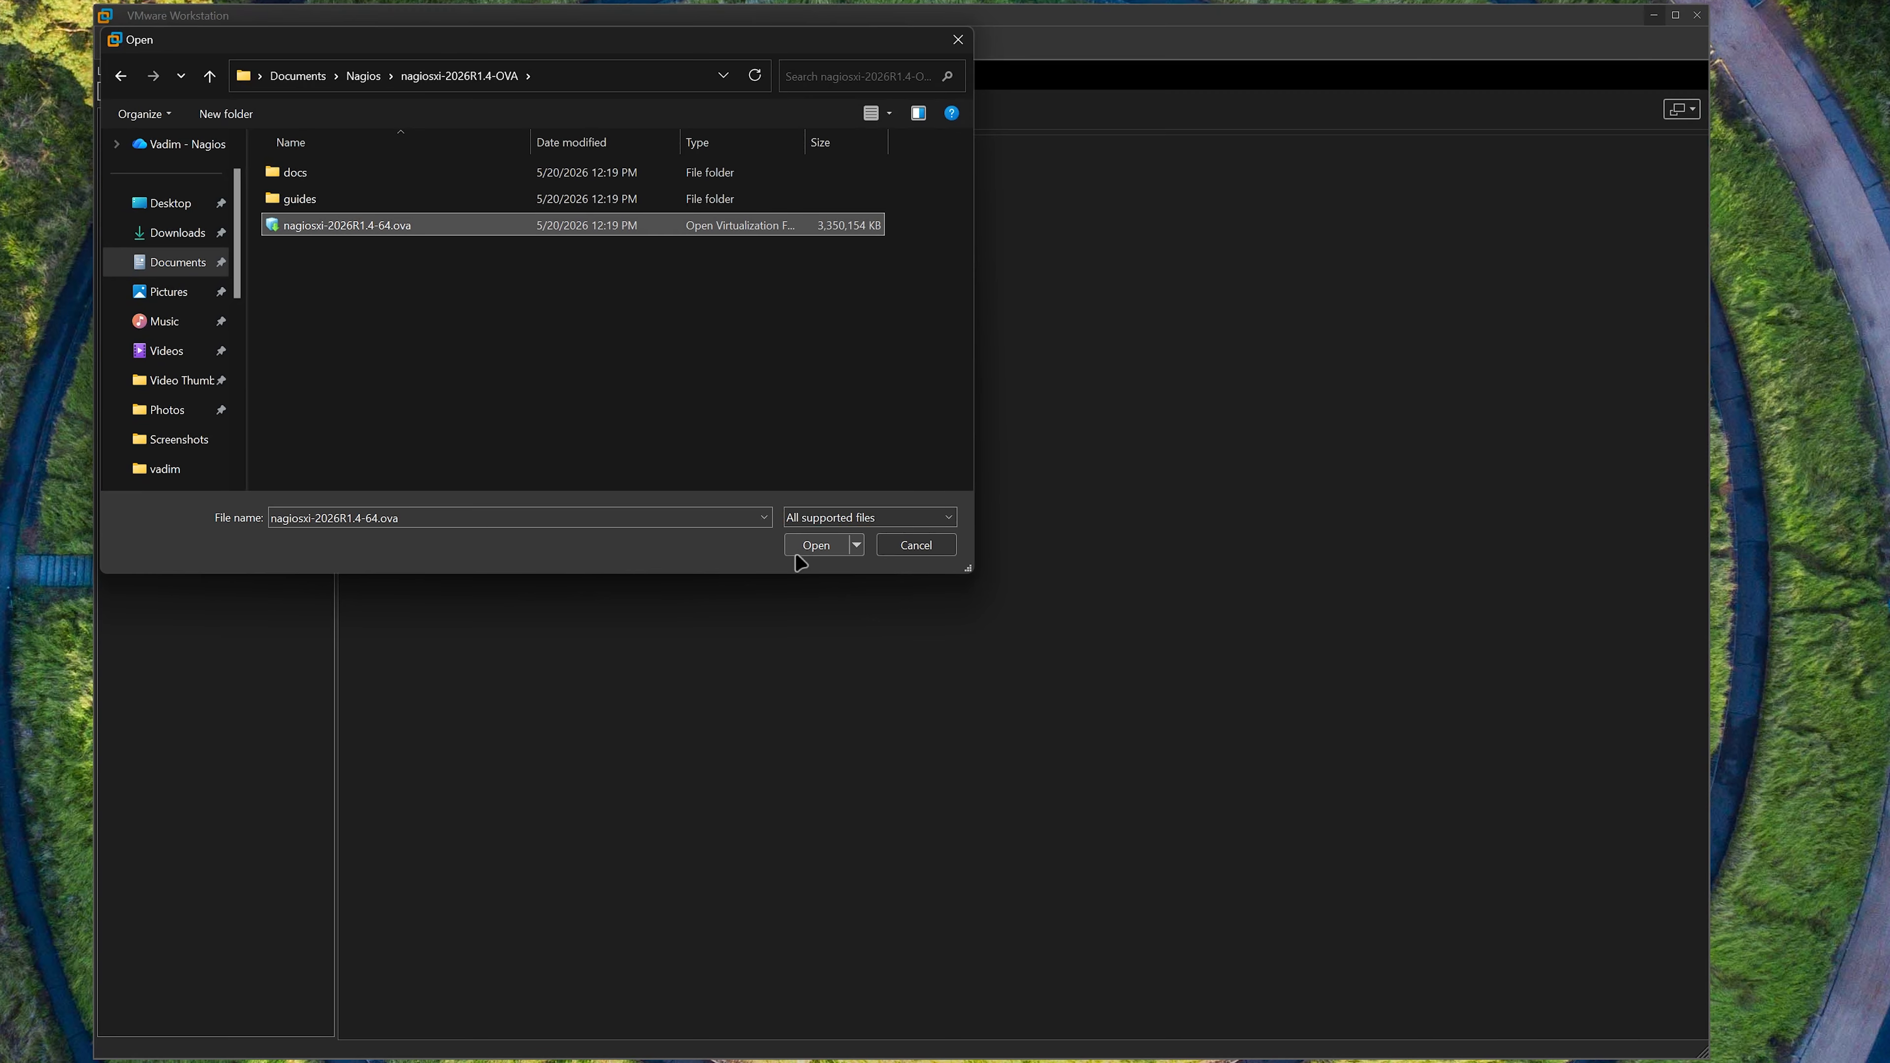
{"action": "left_click", "coordinate": [815, 545]}
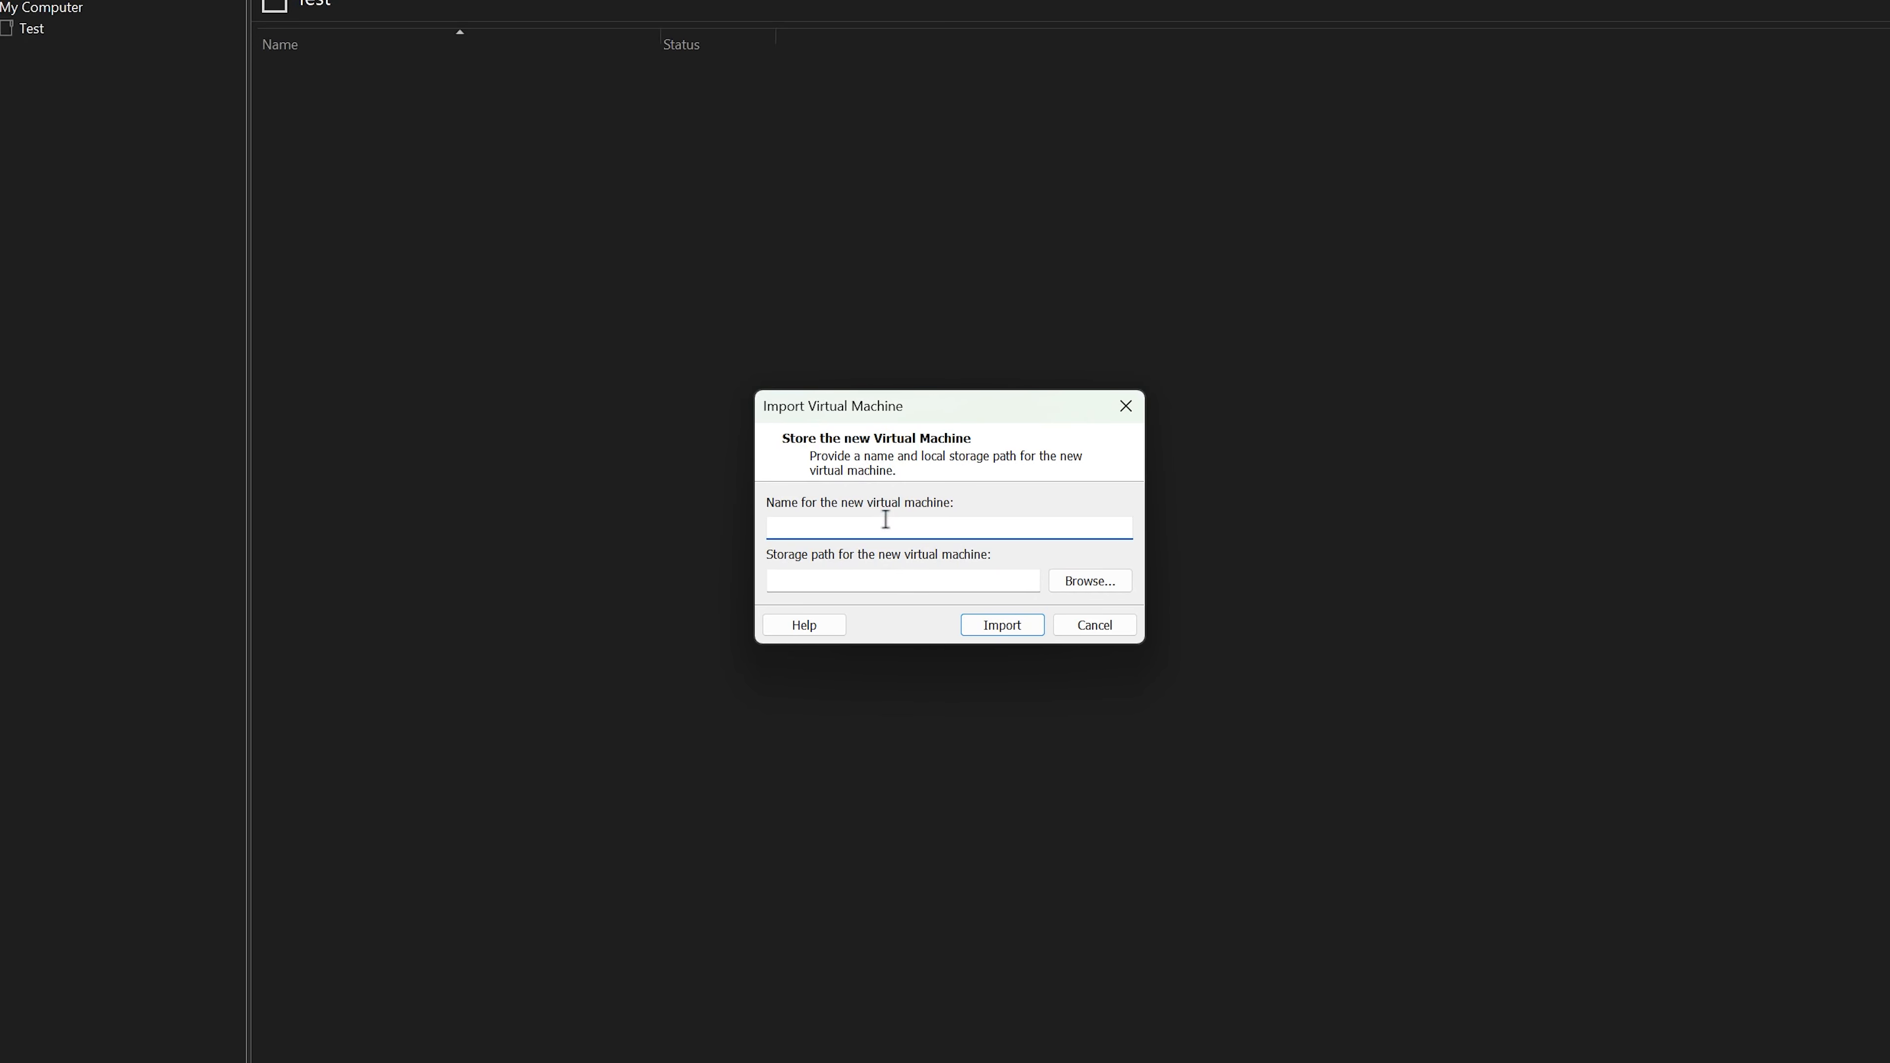
- Import the virtual machine under the name Nagios XI with the default storage path, and power it on
{"action": "type", "text": "Nagios XI"}
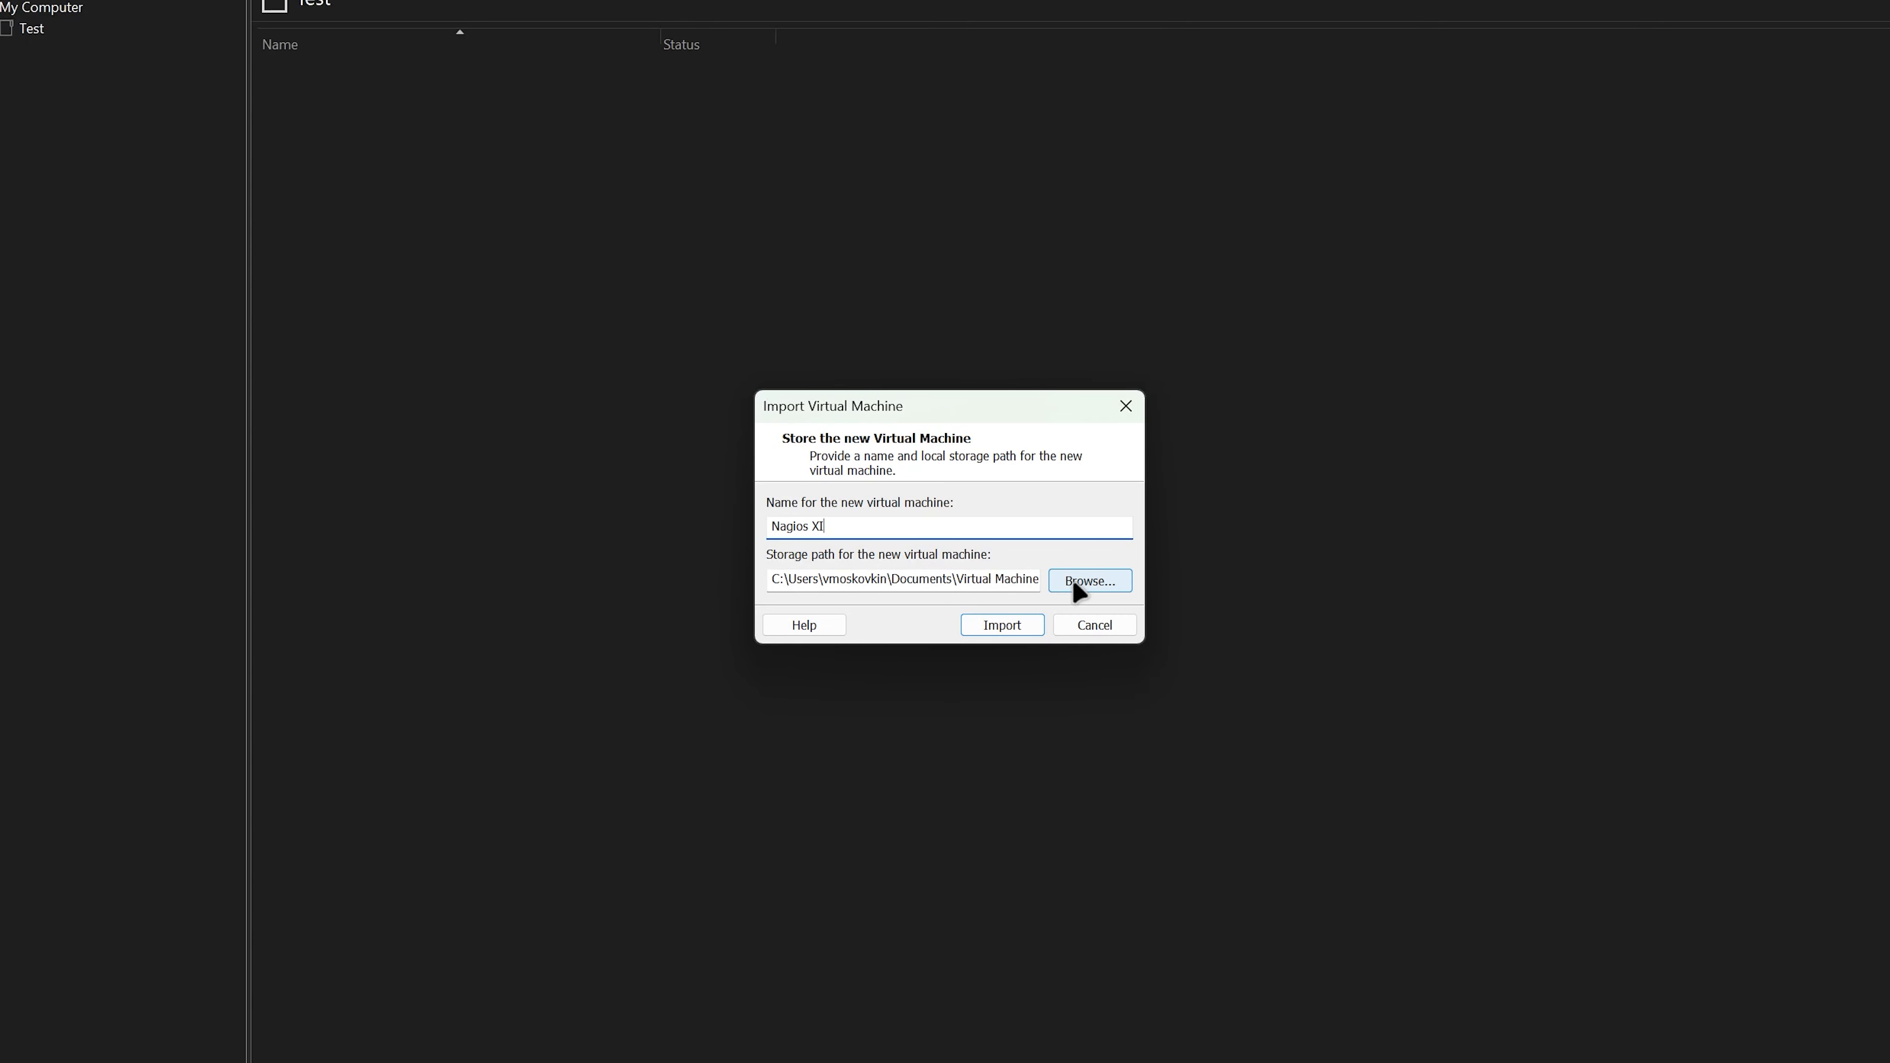
{"action": "left_click", "coordinate": [1016, 632]}
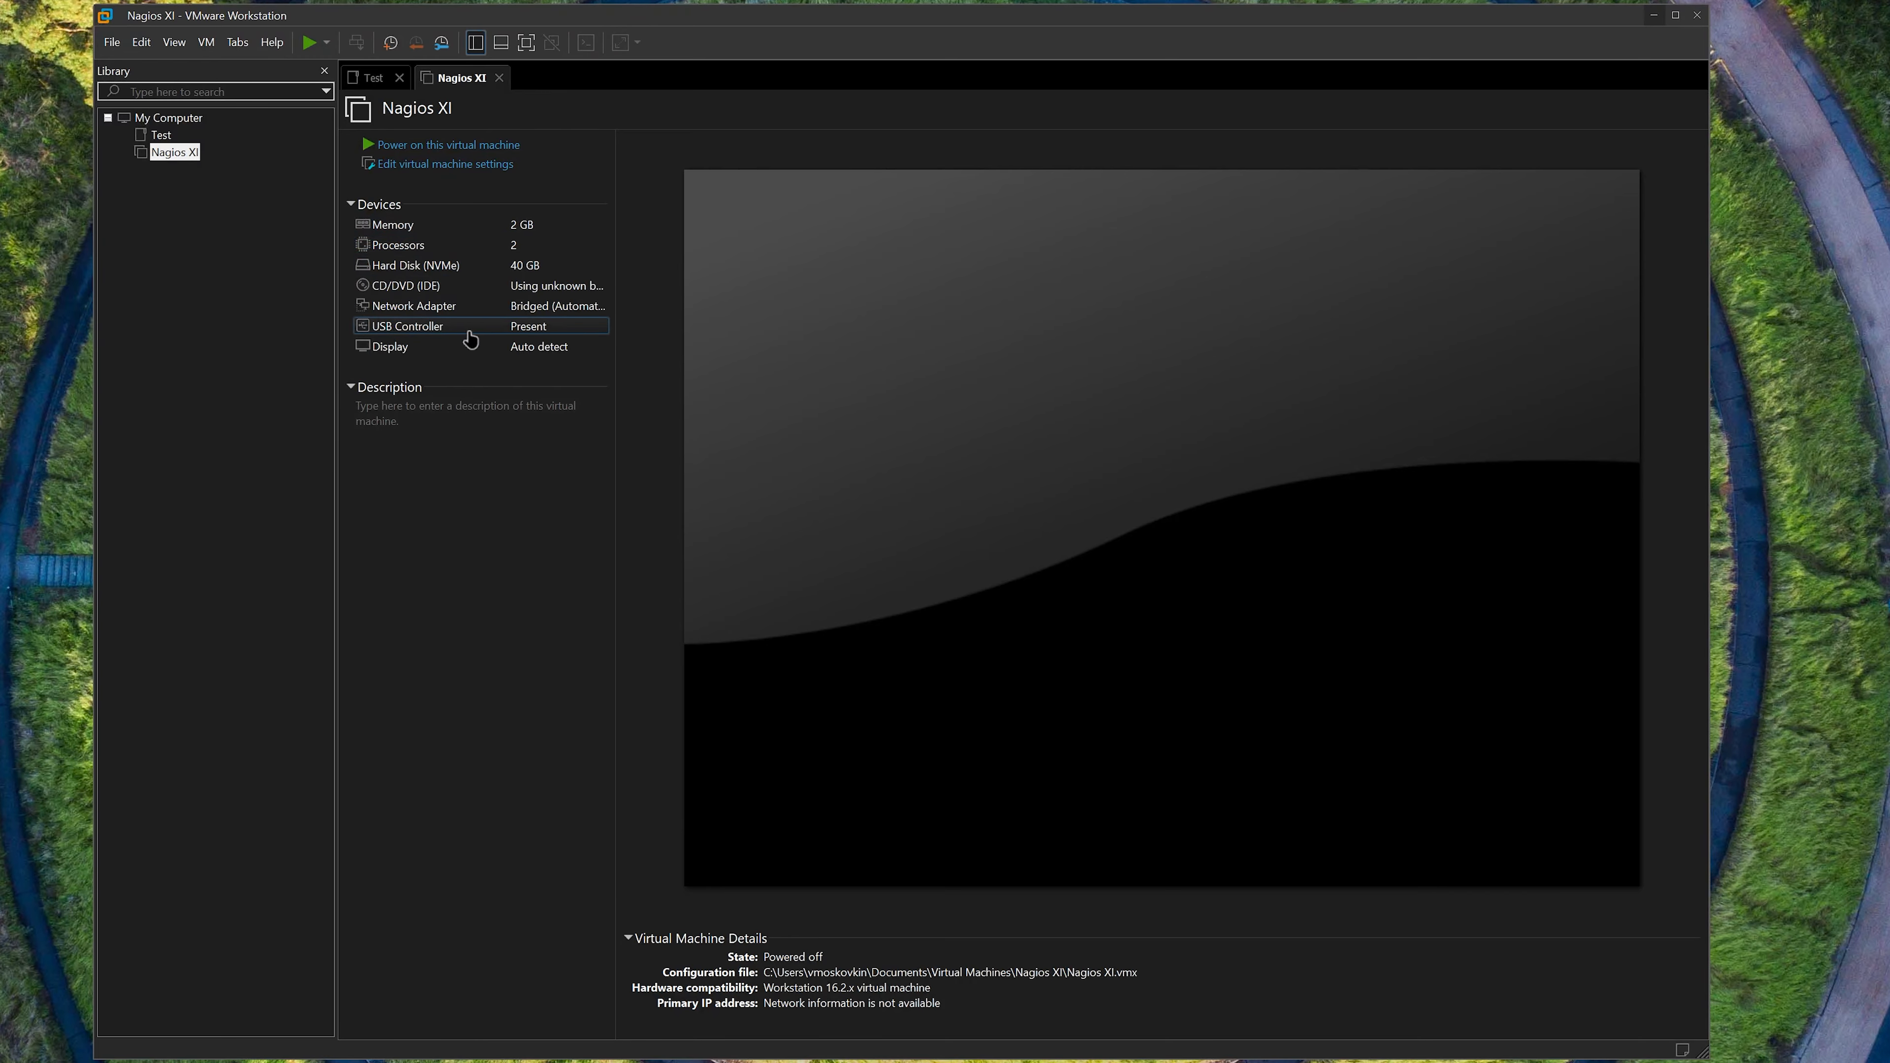
{"action": "left_click", "coordinate": [467, 145]}
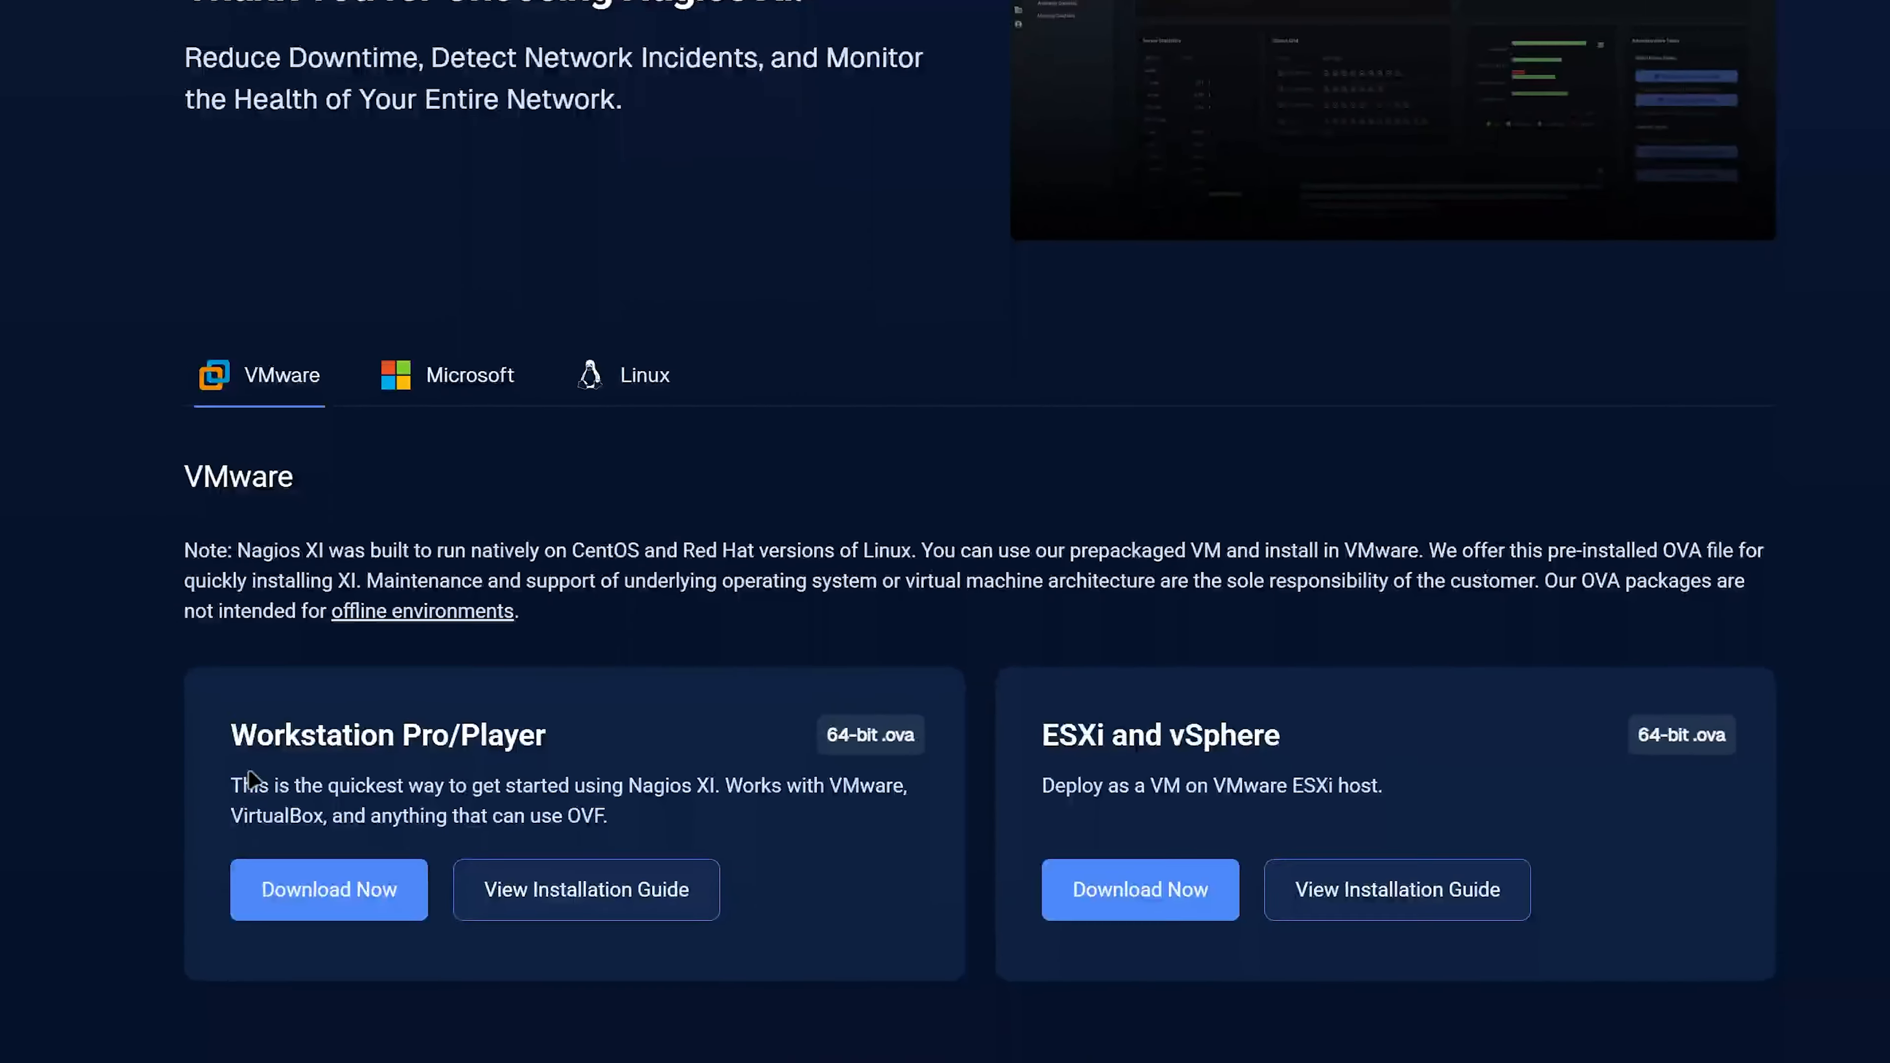
- Switch to the browser, load 192.168.1.47 in a new tab and access Nagios XI from the welcome page
{"action": "key", "text": "ctrl+t"}
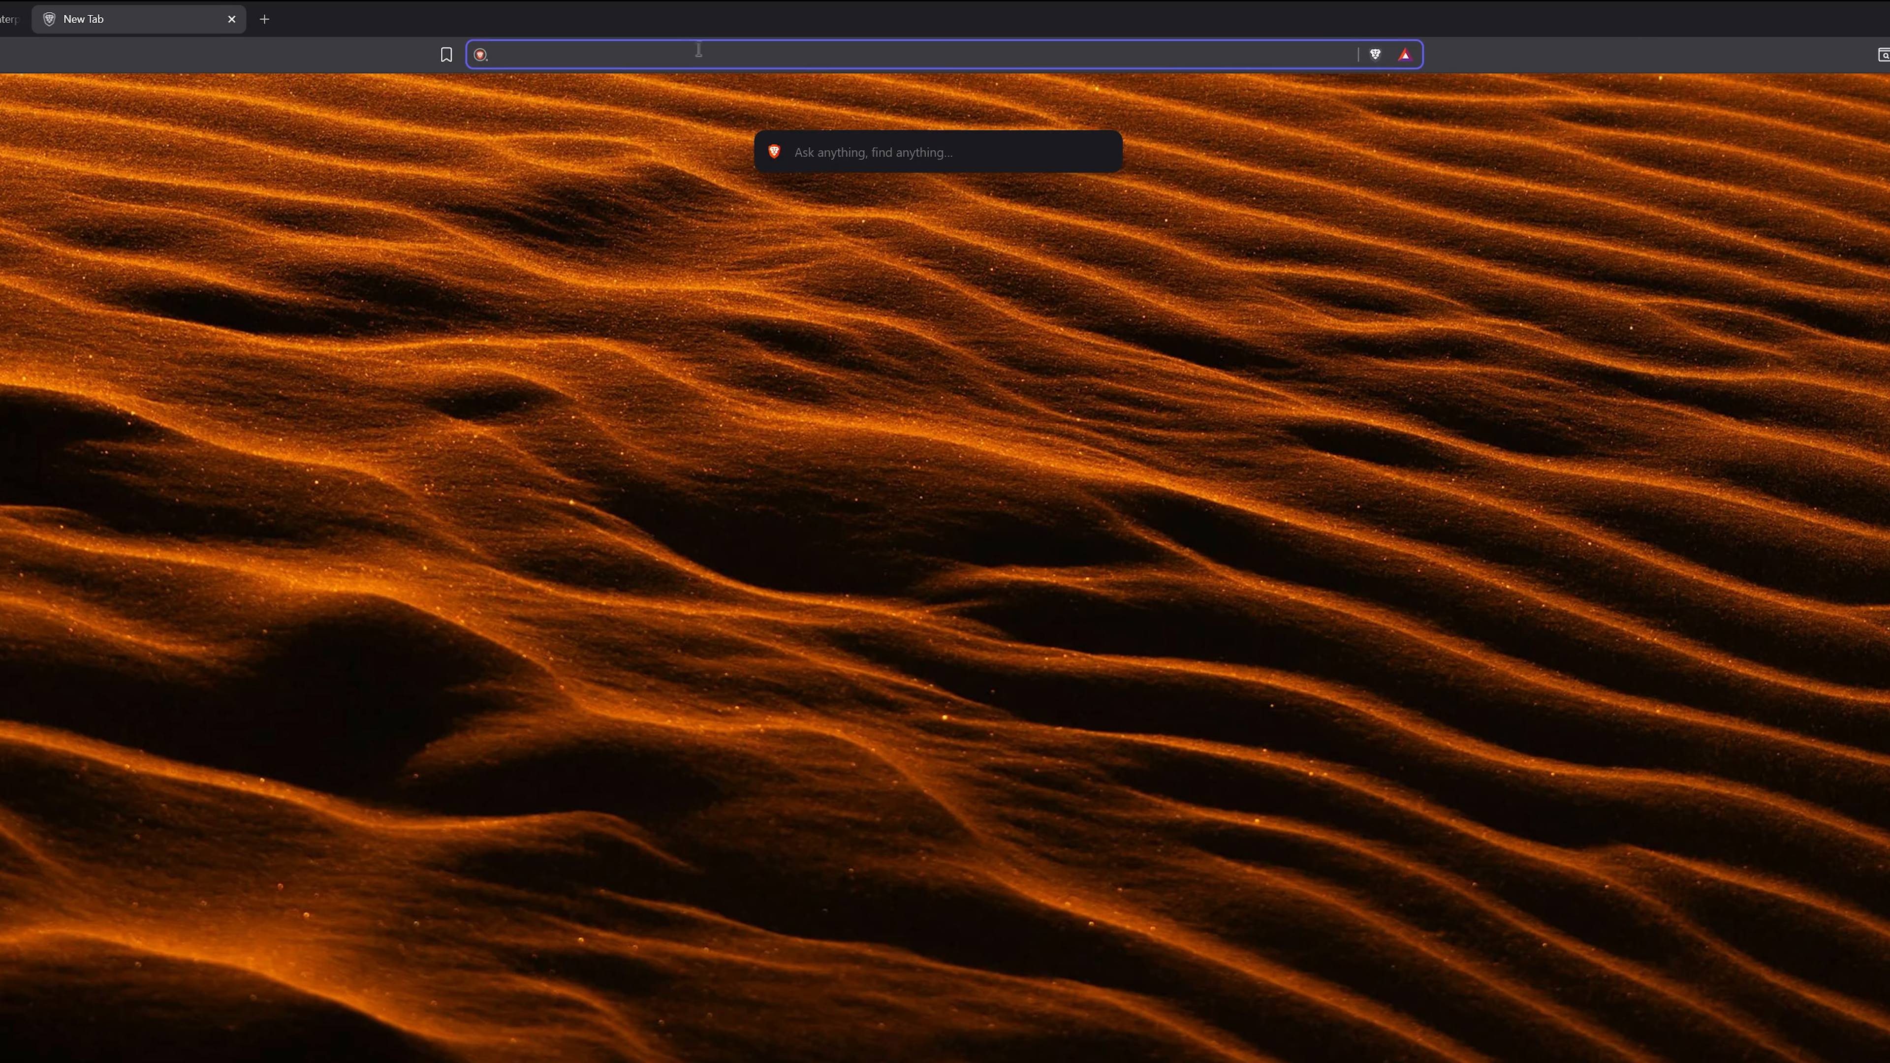
{"action": "type", "text": "192.168.1.47"}
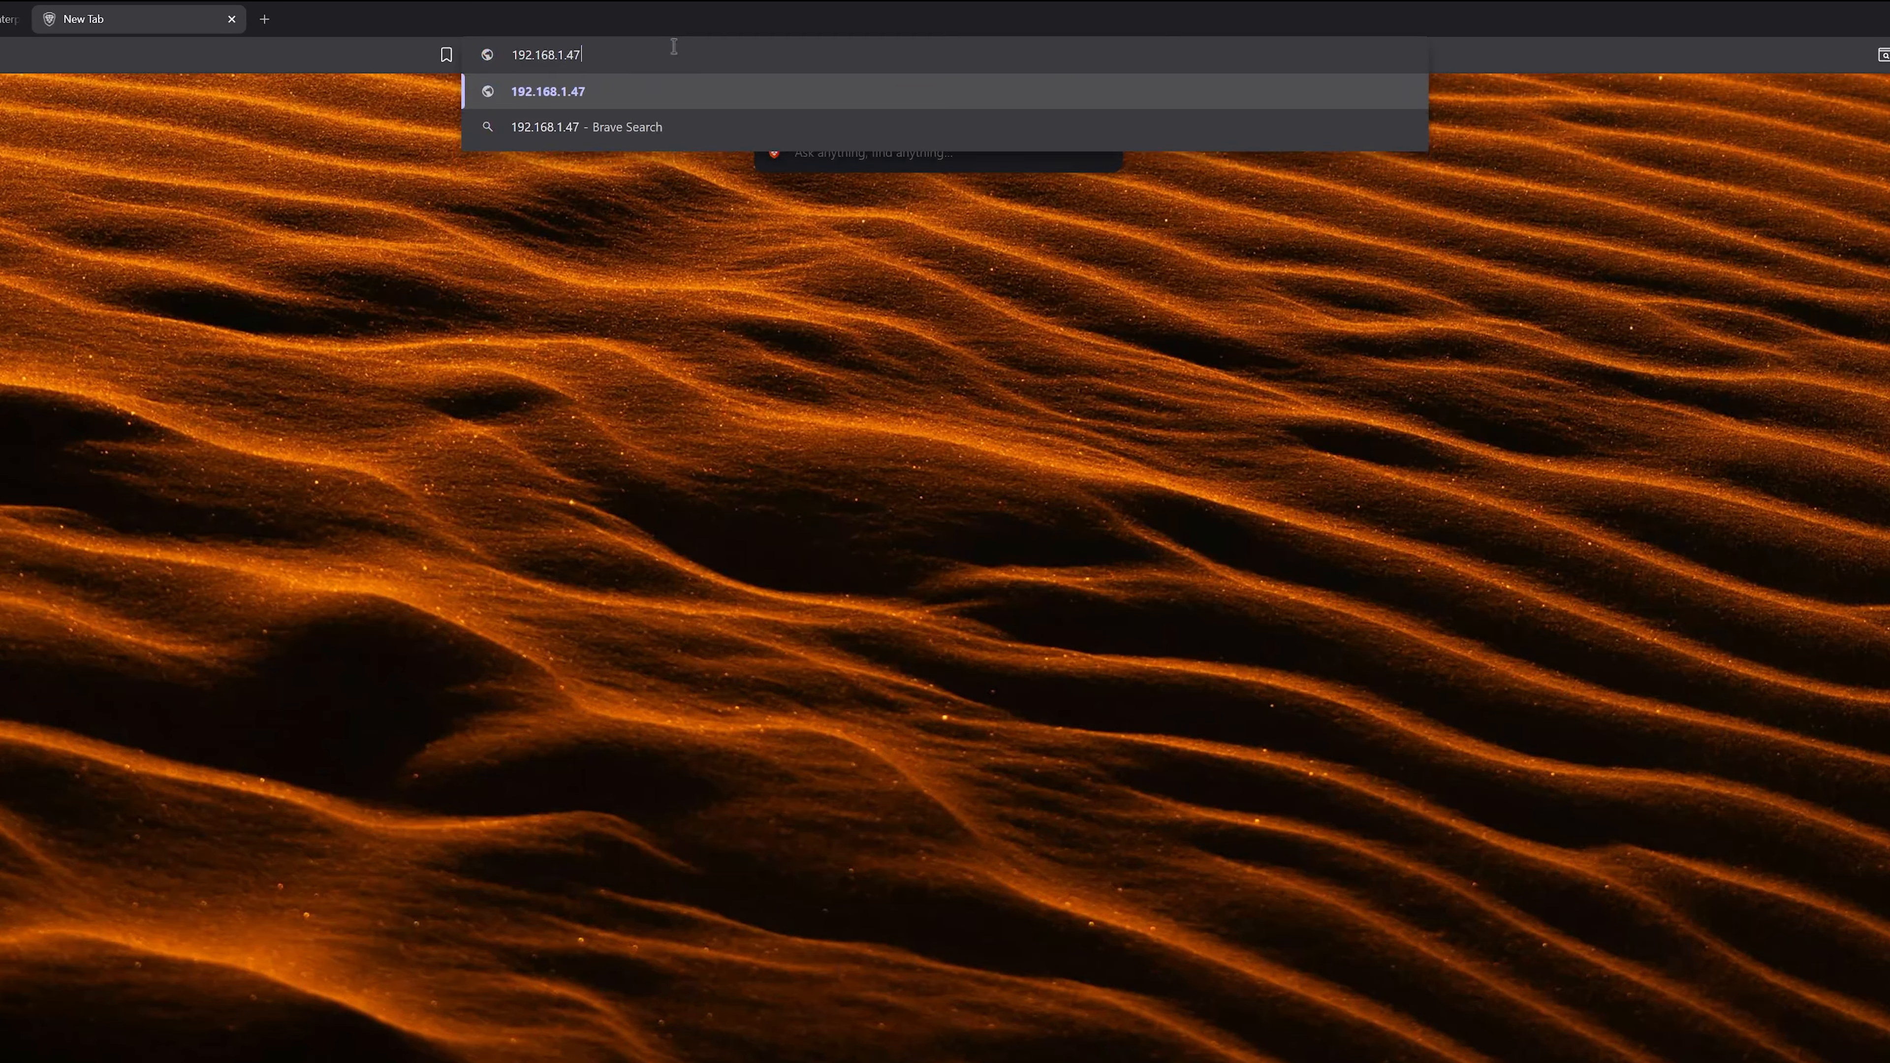
{"action": "key", "text": "Return"}
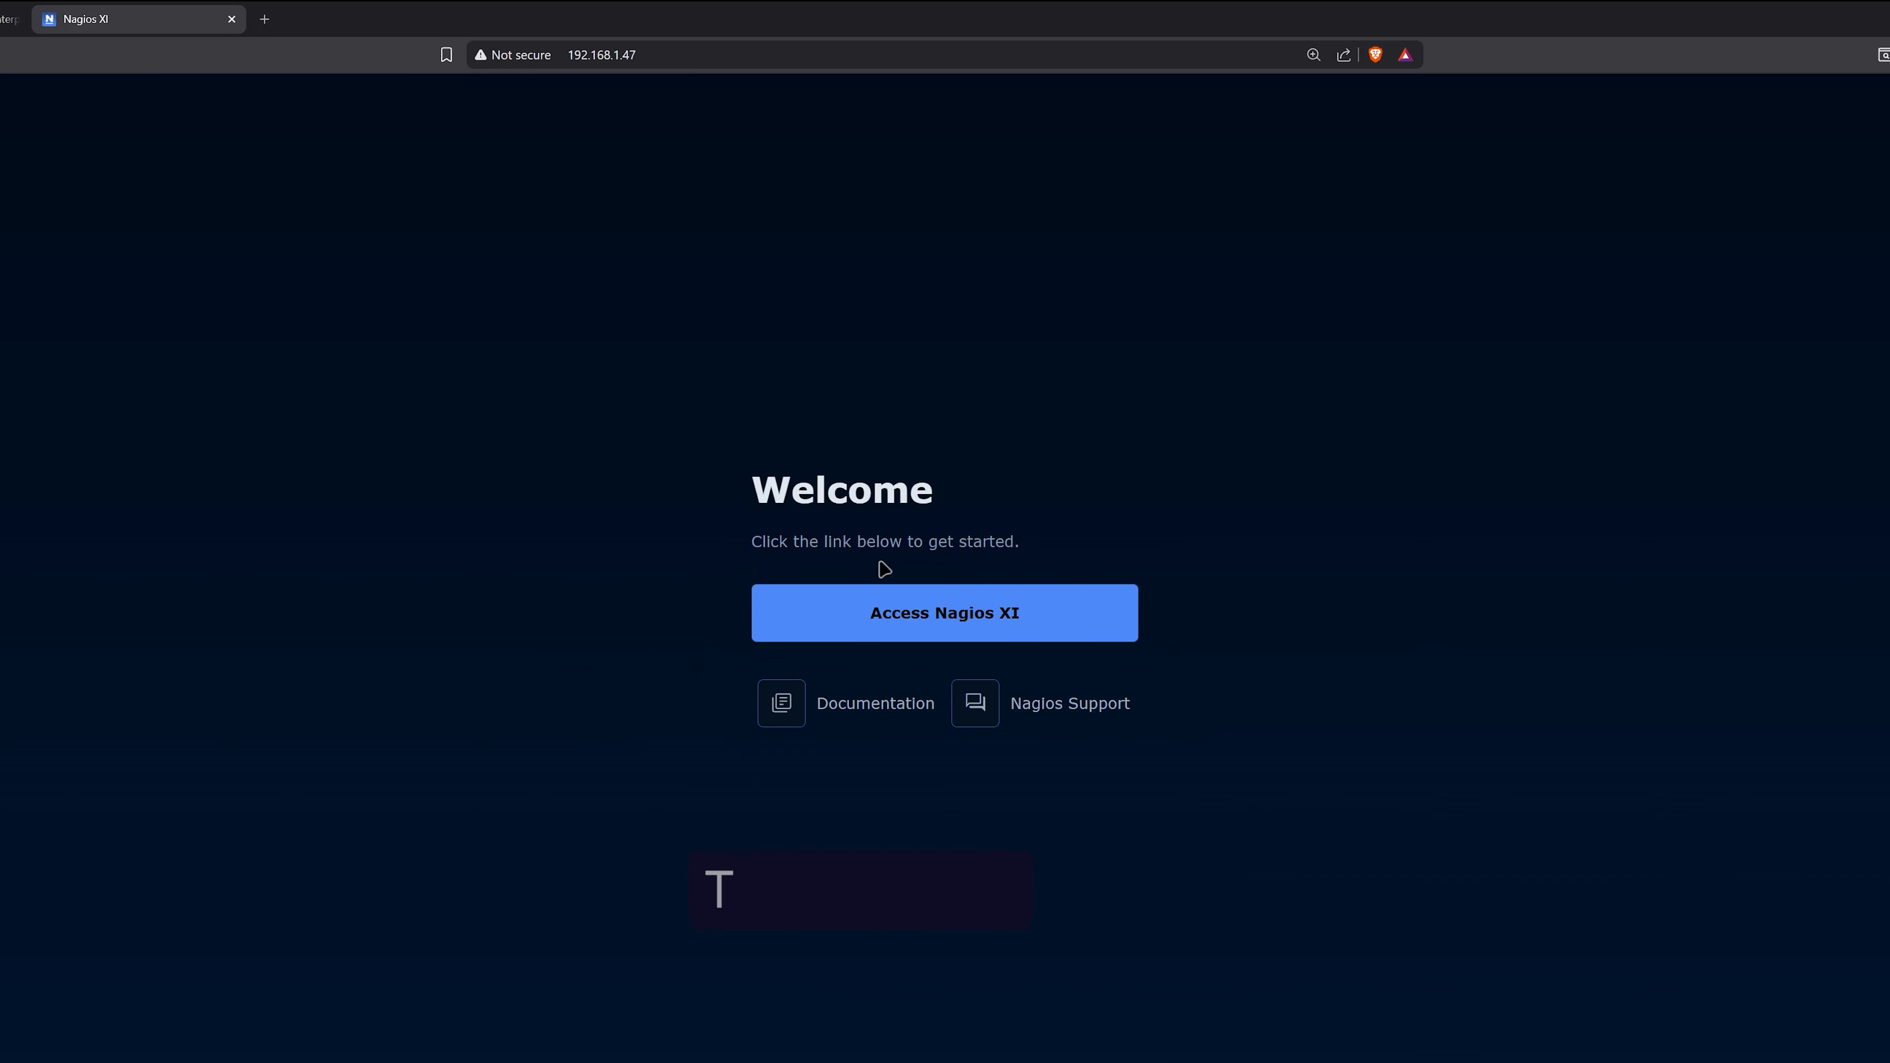
{"action": "left_click", "coordinate": [891, 609]}
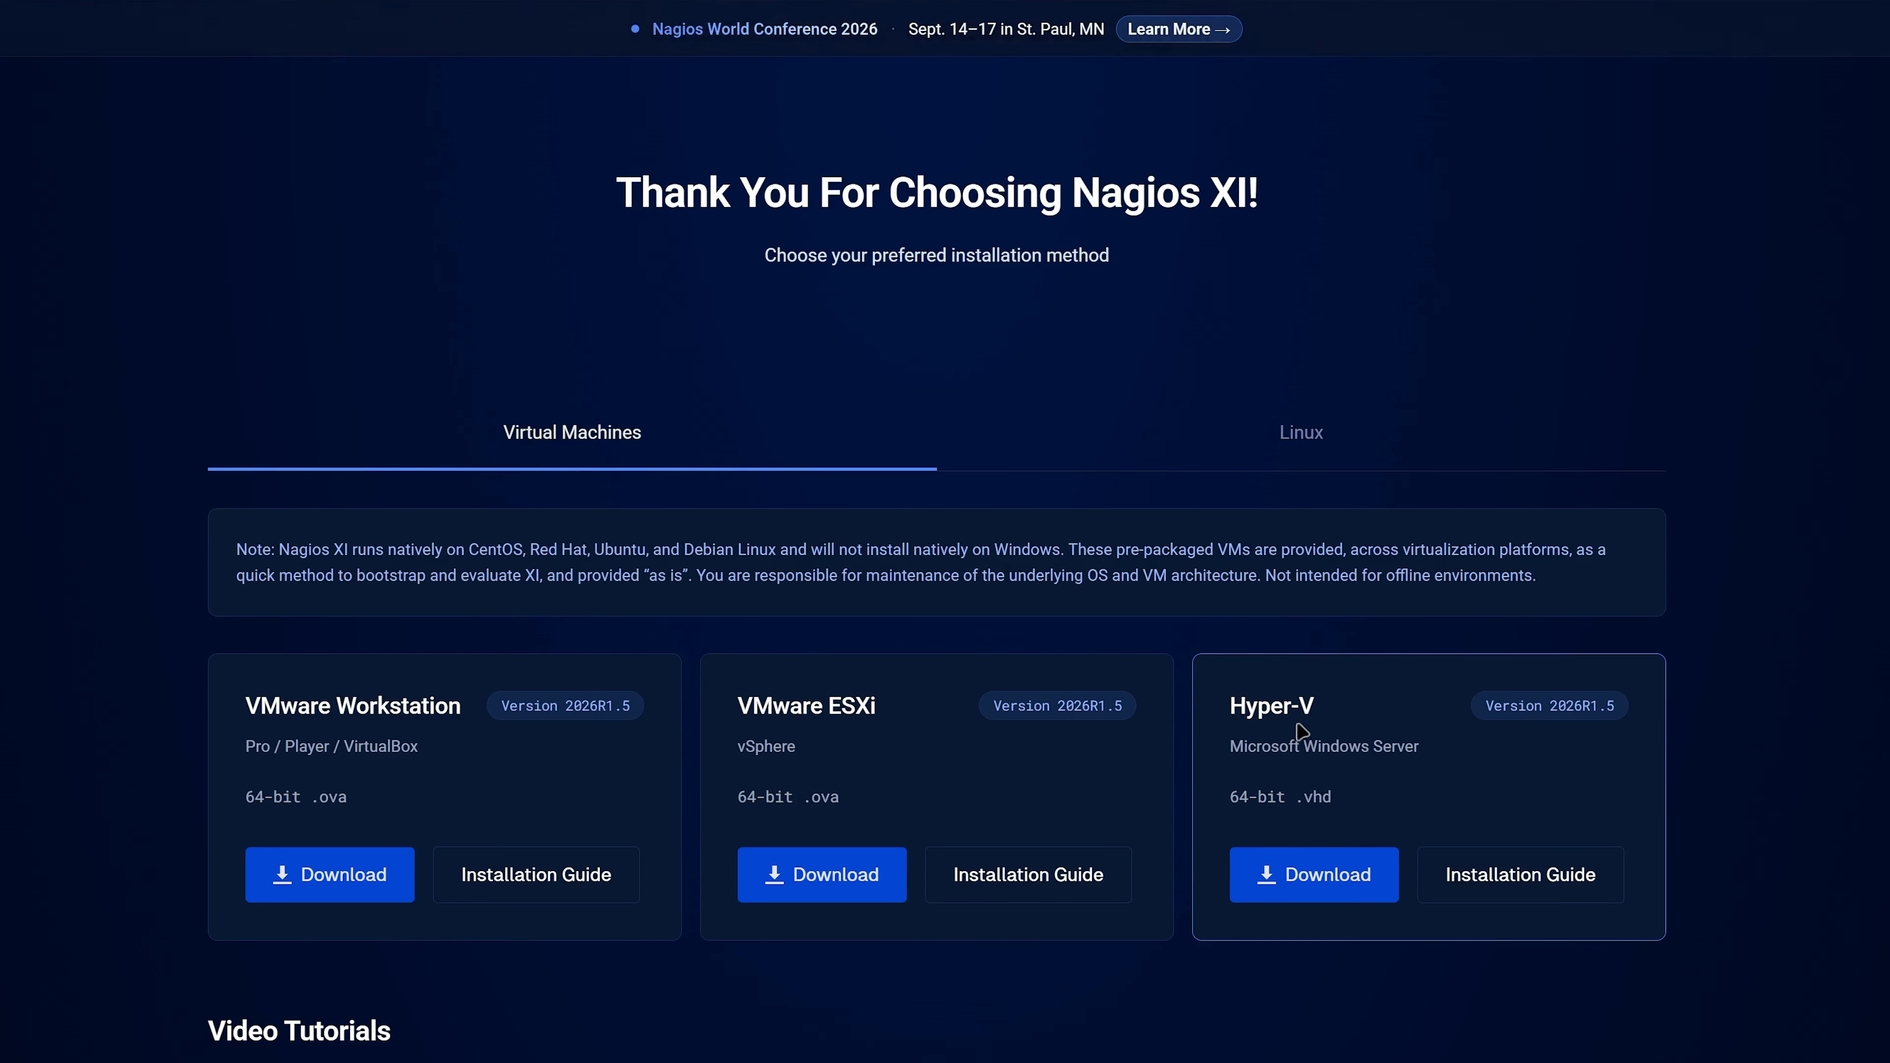
- Download the Hyper-V image of Nagios XI and save nagiosxi-2026R1.5-virtualpc-64.zip in Documents > Nagios
{"action": "left_click", "coordinate": [1310, 880]}
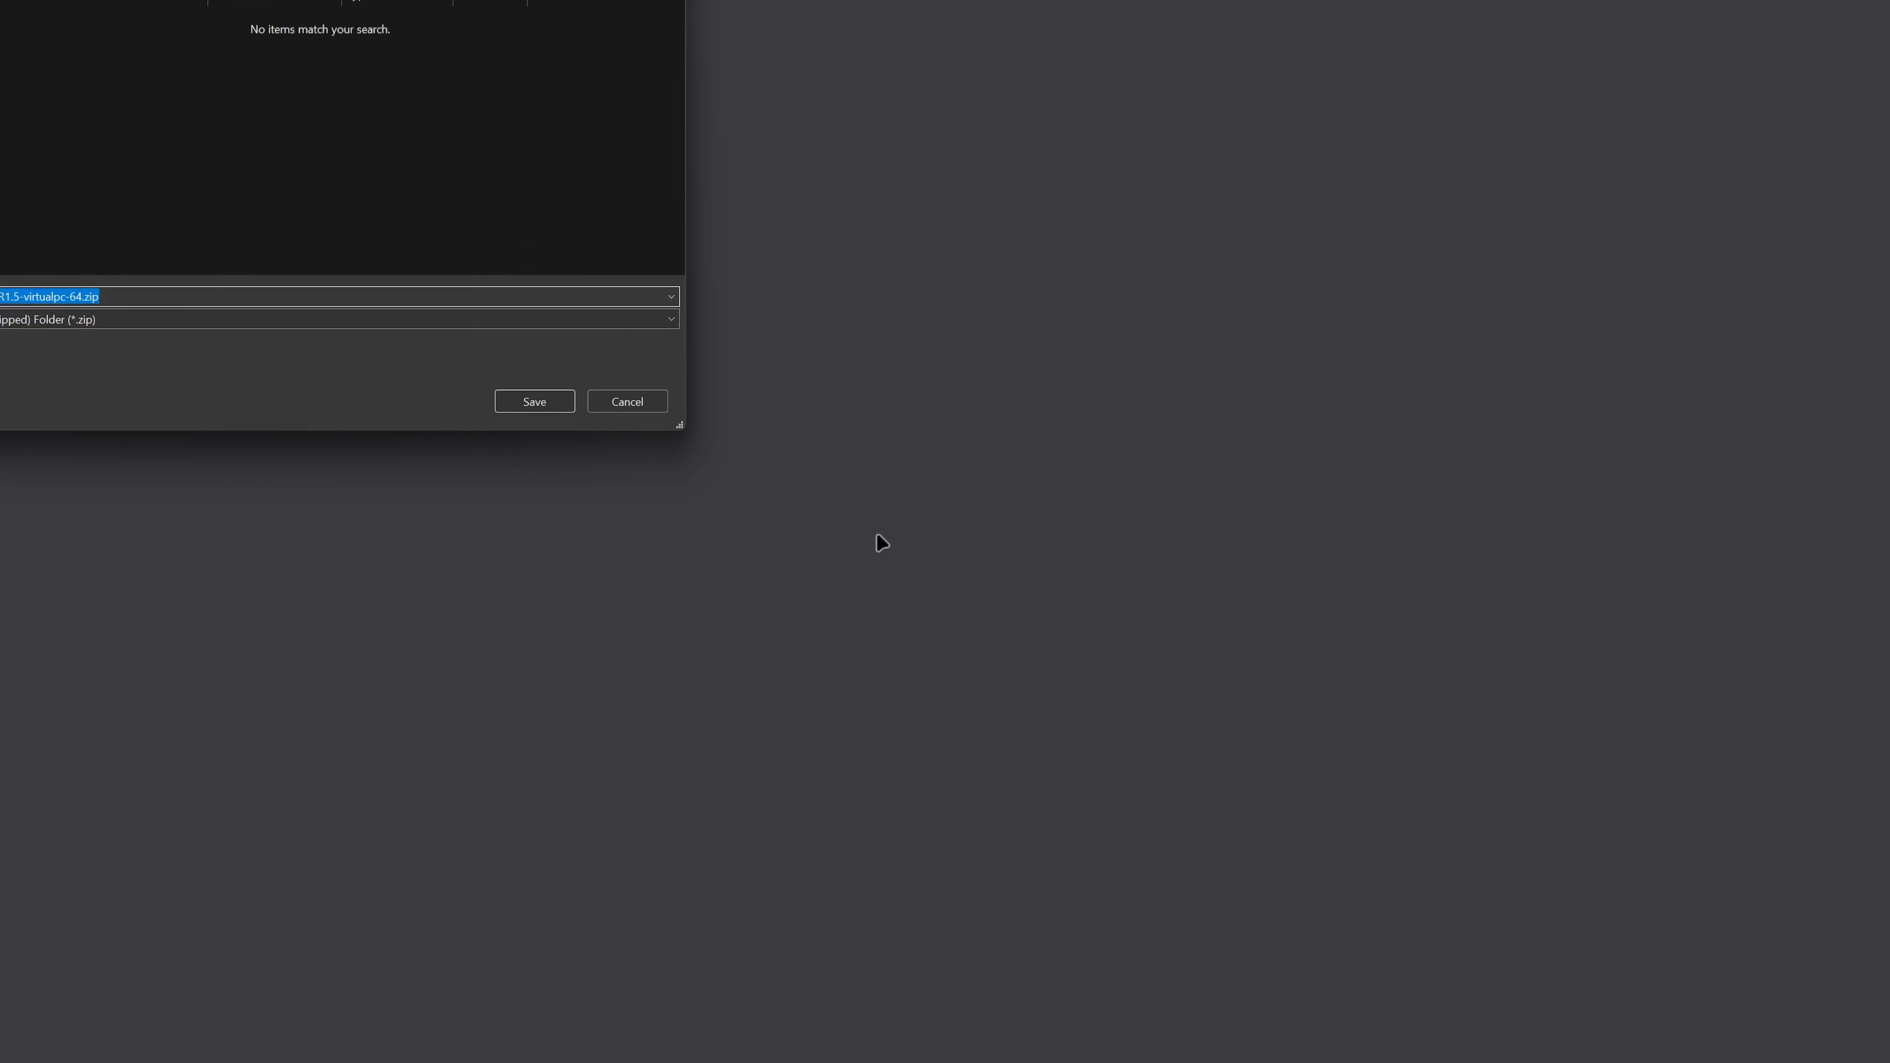
{"action": "left_click", "coordinate": [111, 247]}
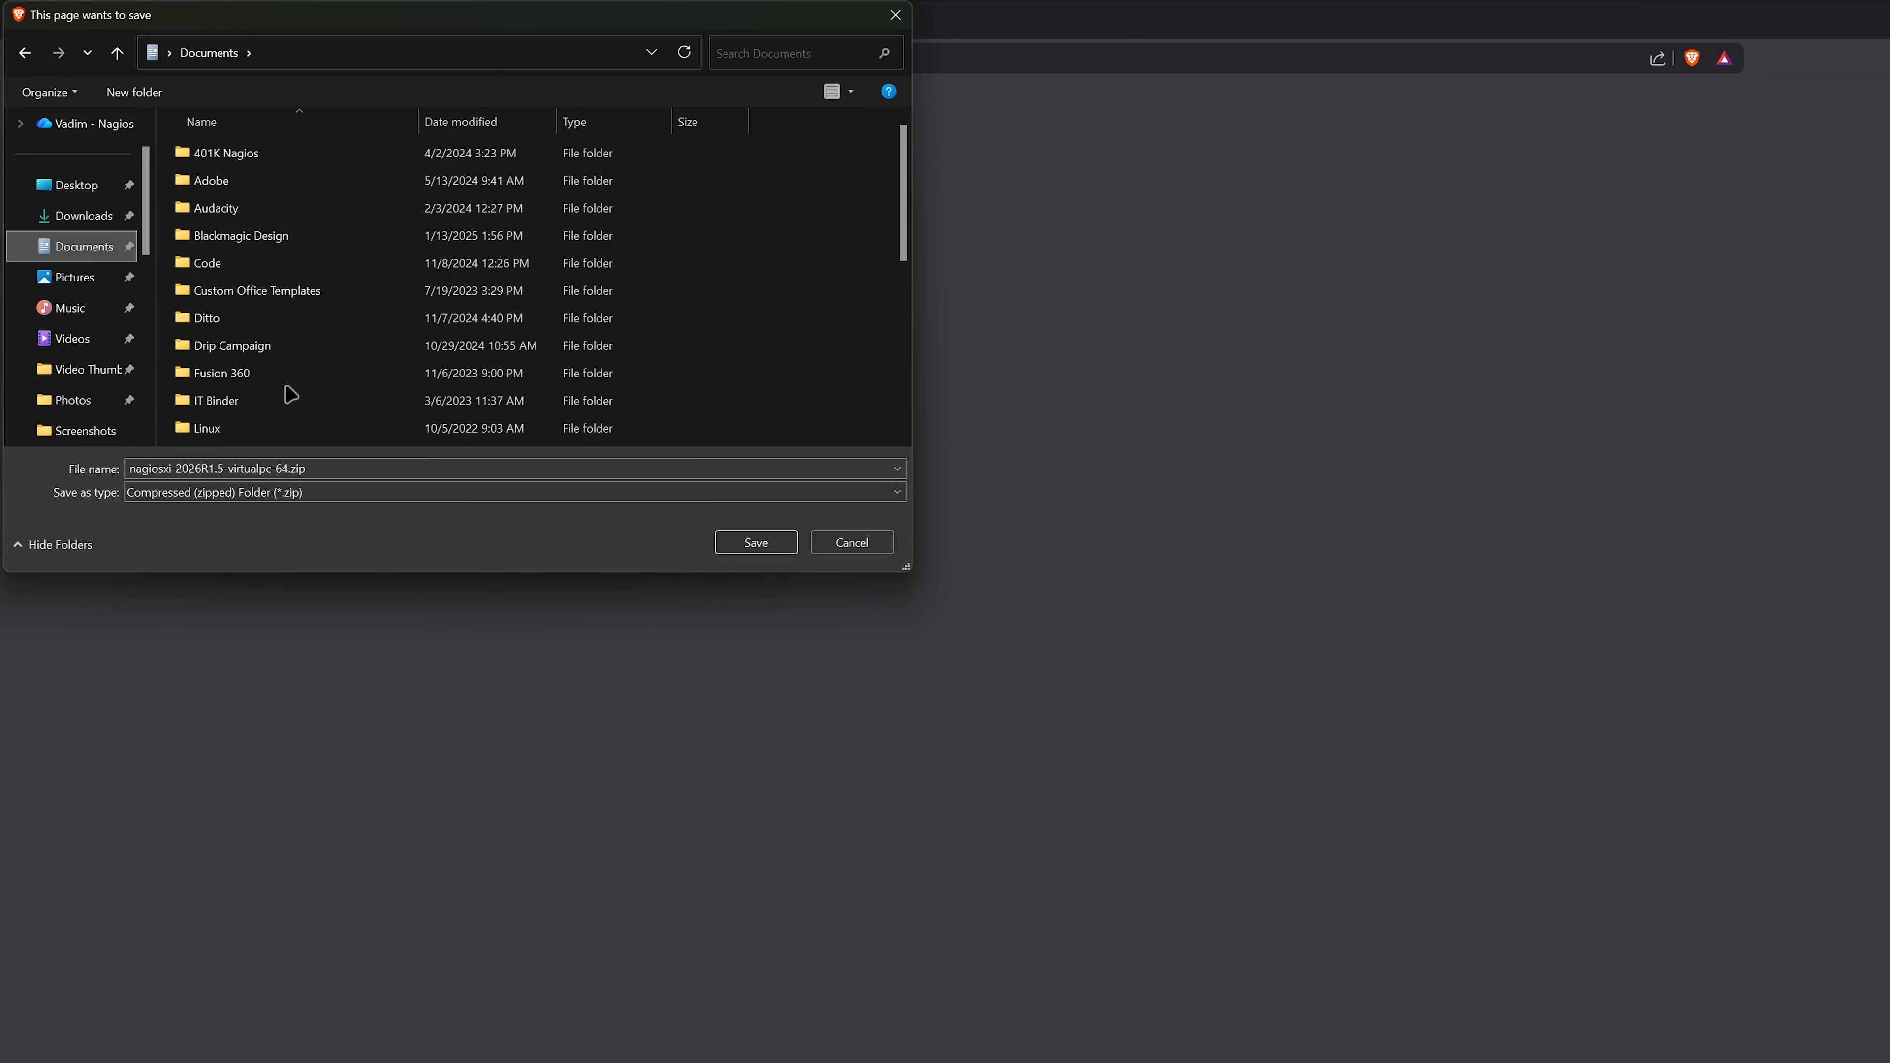
{"action": "scroll", "coordinate": [290, 401], "scroll_direction": "down", "scroll_amount": 1}
{"action": "scroll", "coordinate": [257, 401], "scroll_direction": "down", "scroll_amount": 1}
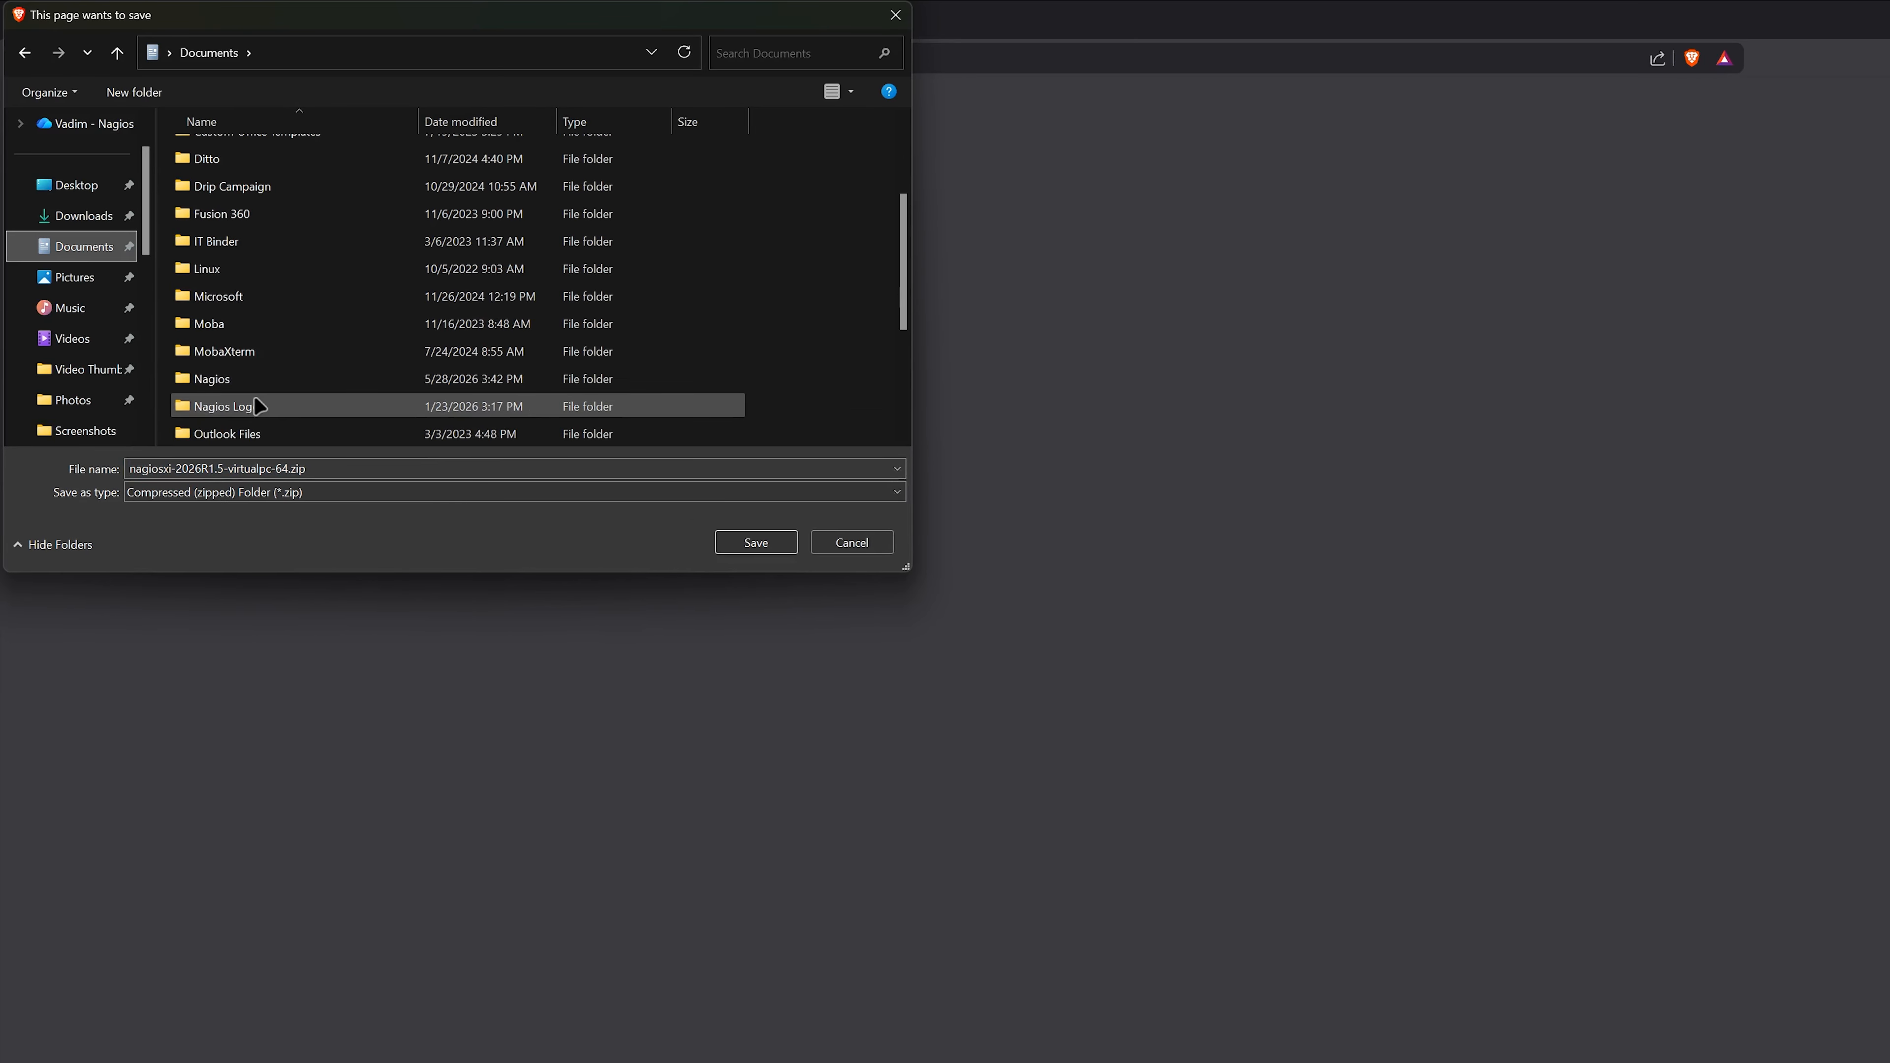
{"action": "left_click", "coordinate": [251, 380]}
{"action": "left_click", "coordinate": [728, 542]}
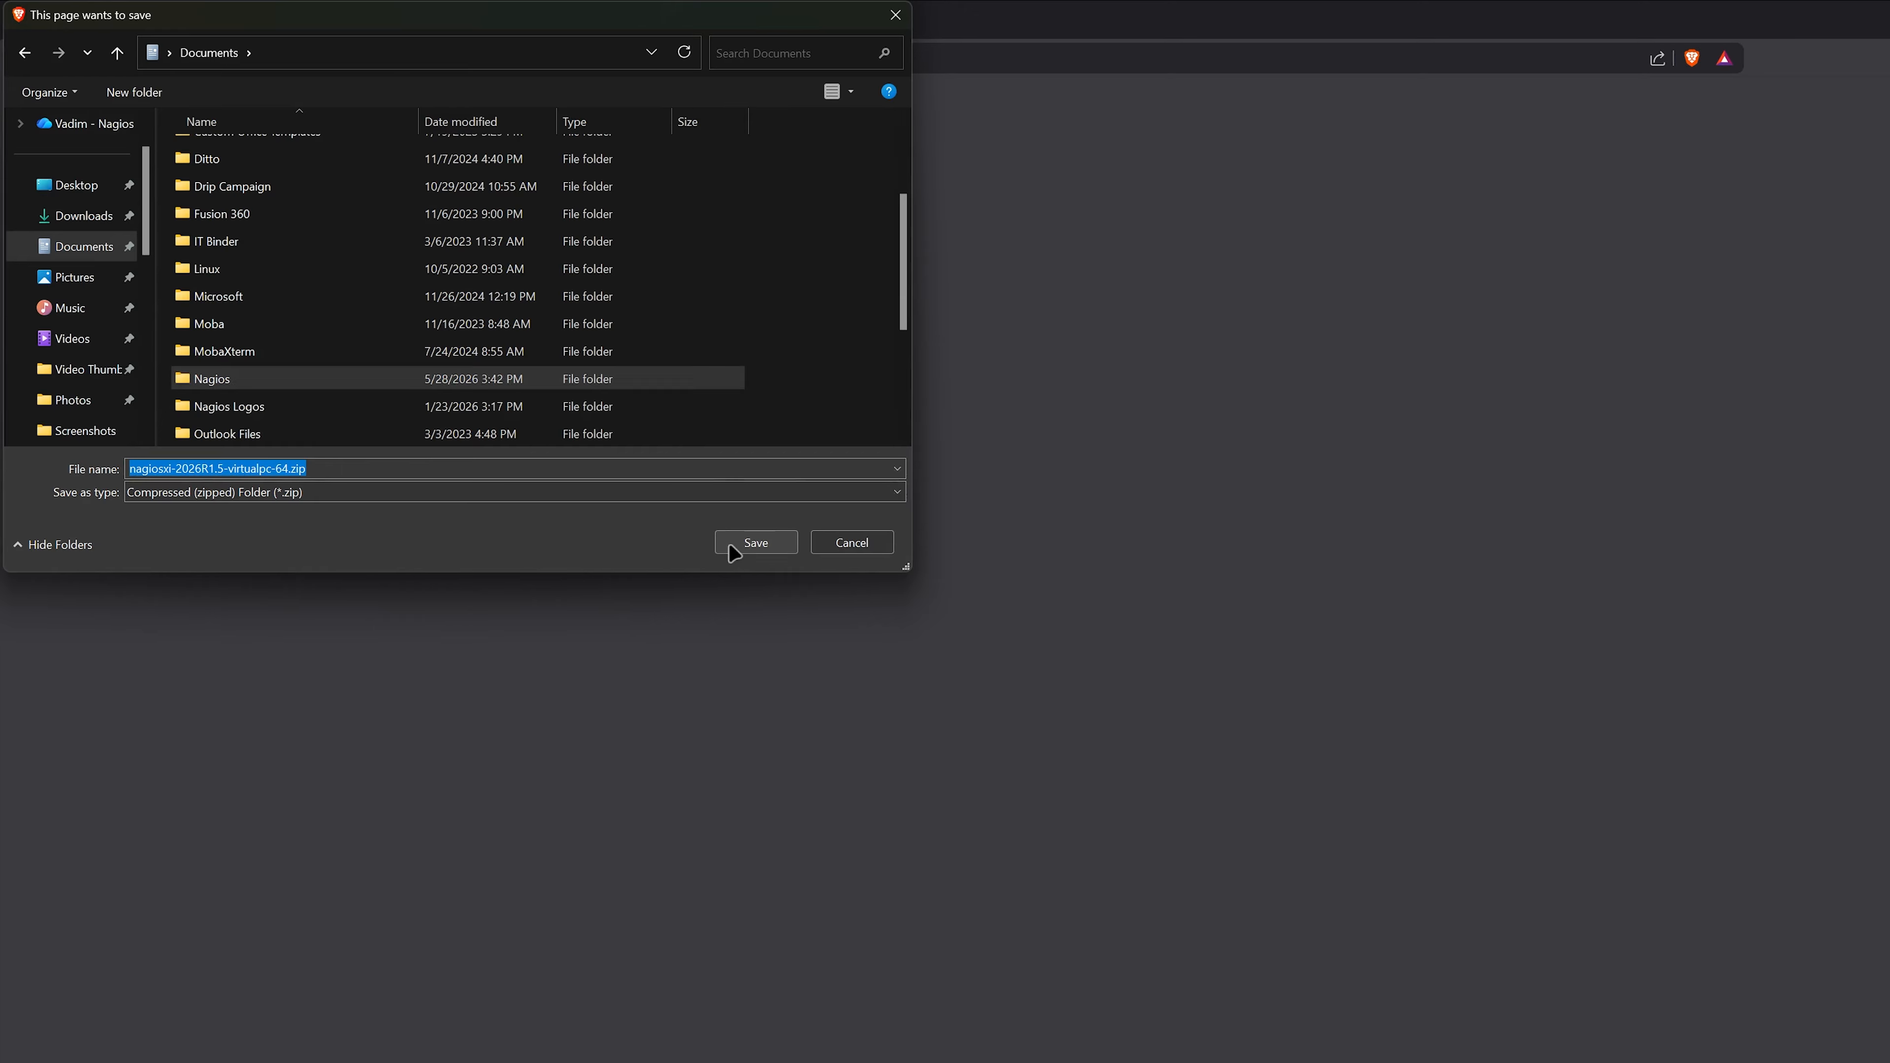
{"action": "left_click", "coordinate": [728, 542]}
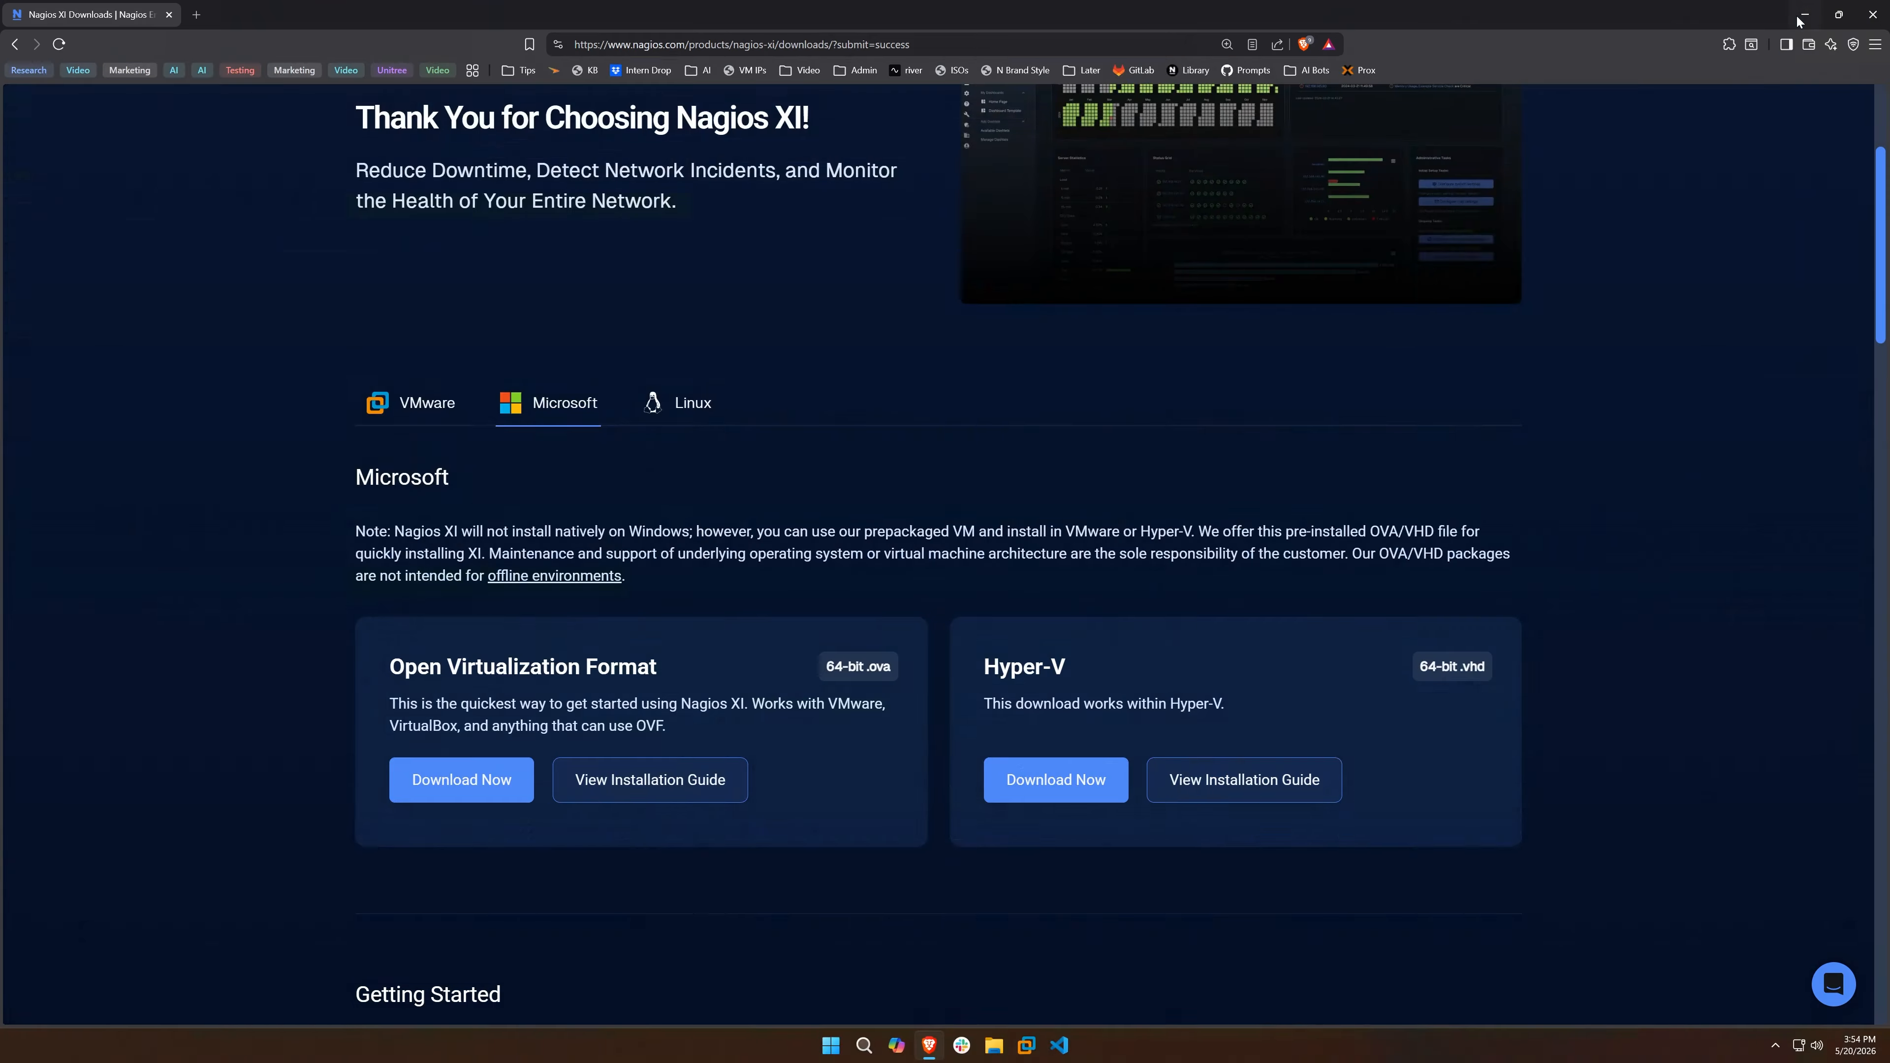
- Minimize the browser and open the Nagios folder in Documents in File Explorer
{"action": "left_click", "coordinate": [1799, 17]}
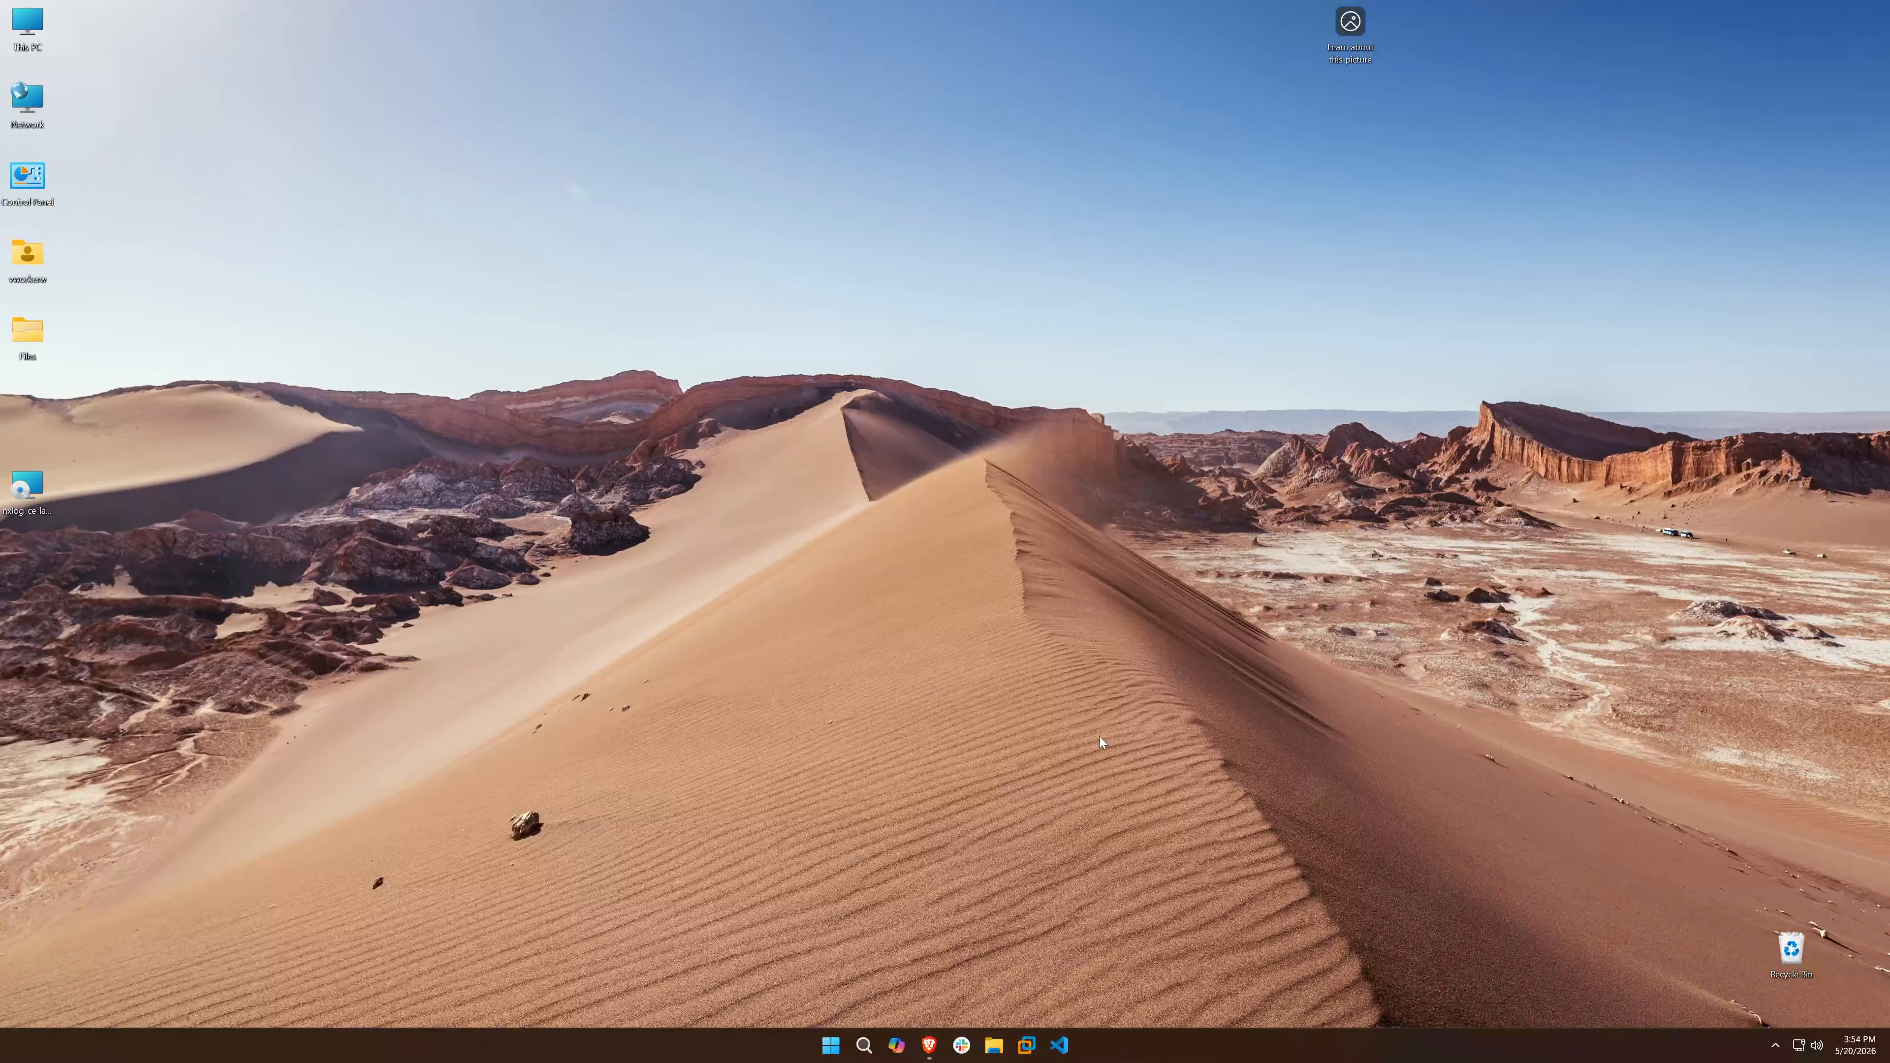
{"action": "left_click", "coordinate": [995, 1041]}
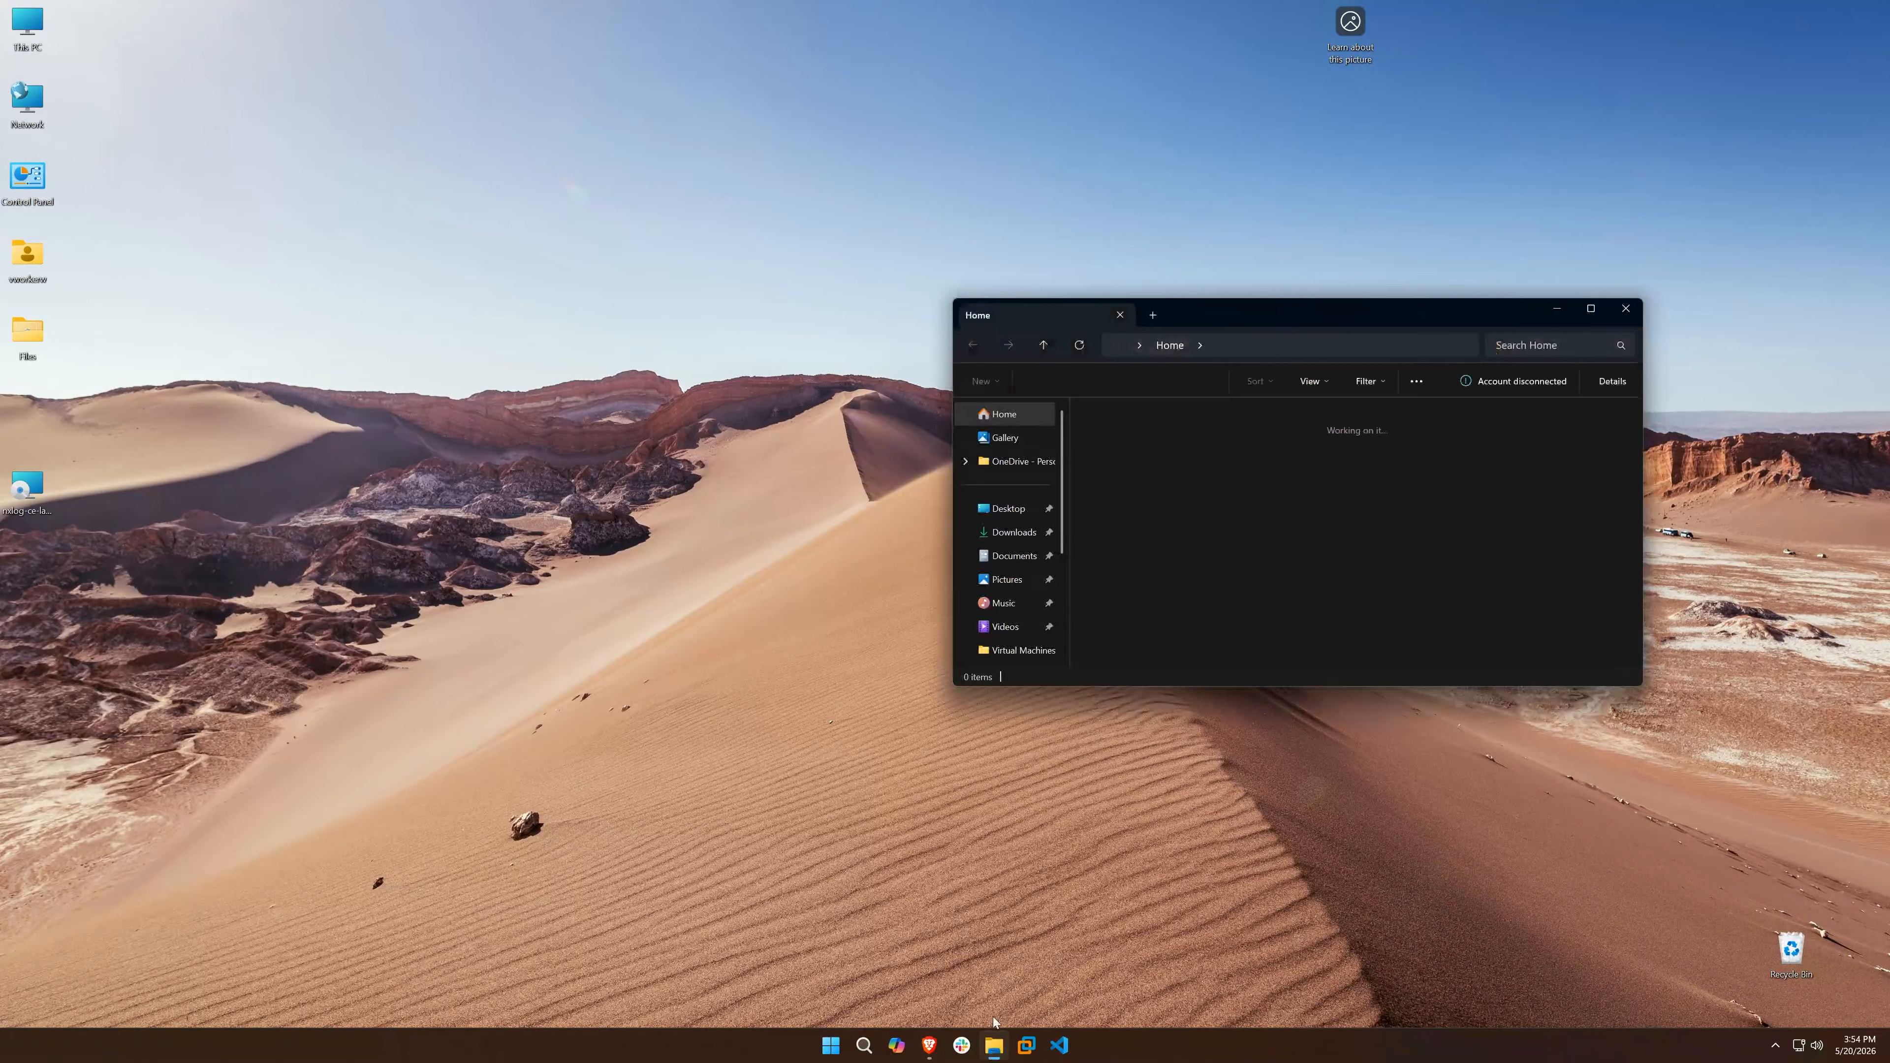
{"action": "left_click", "coordinate": [1031, 560]}
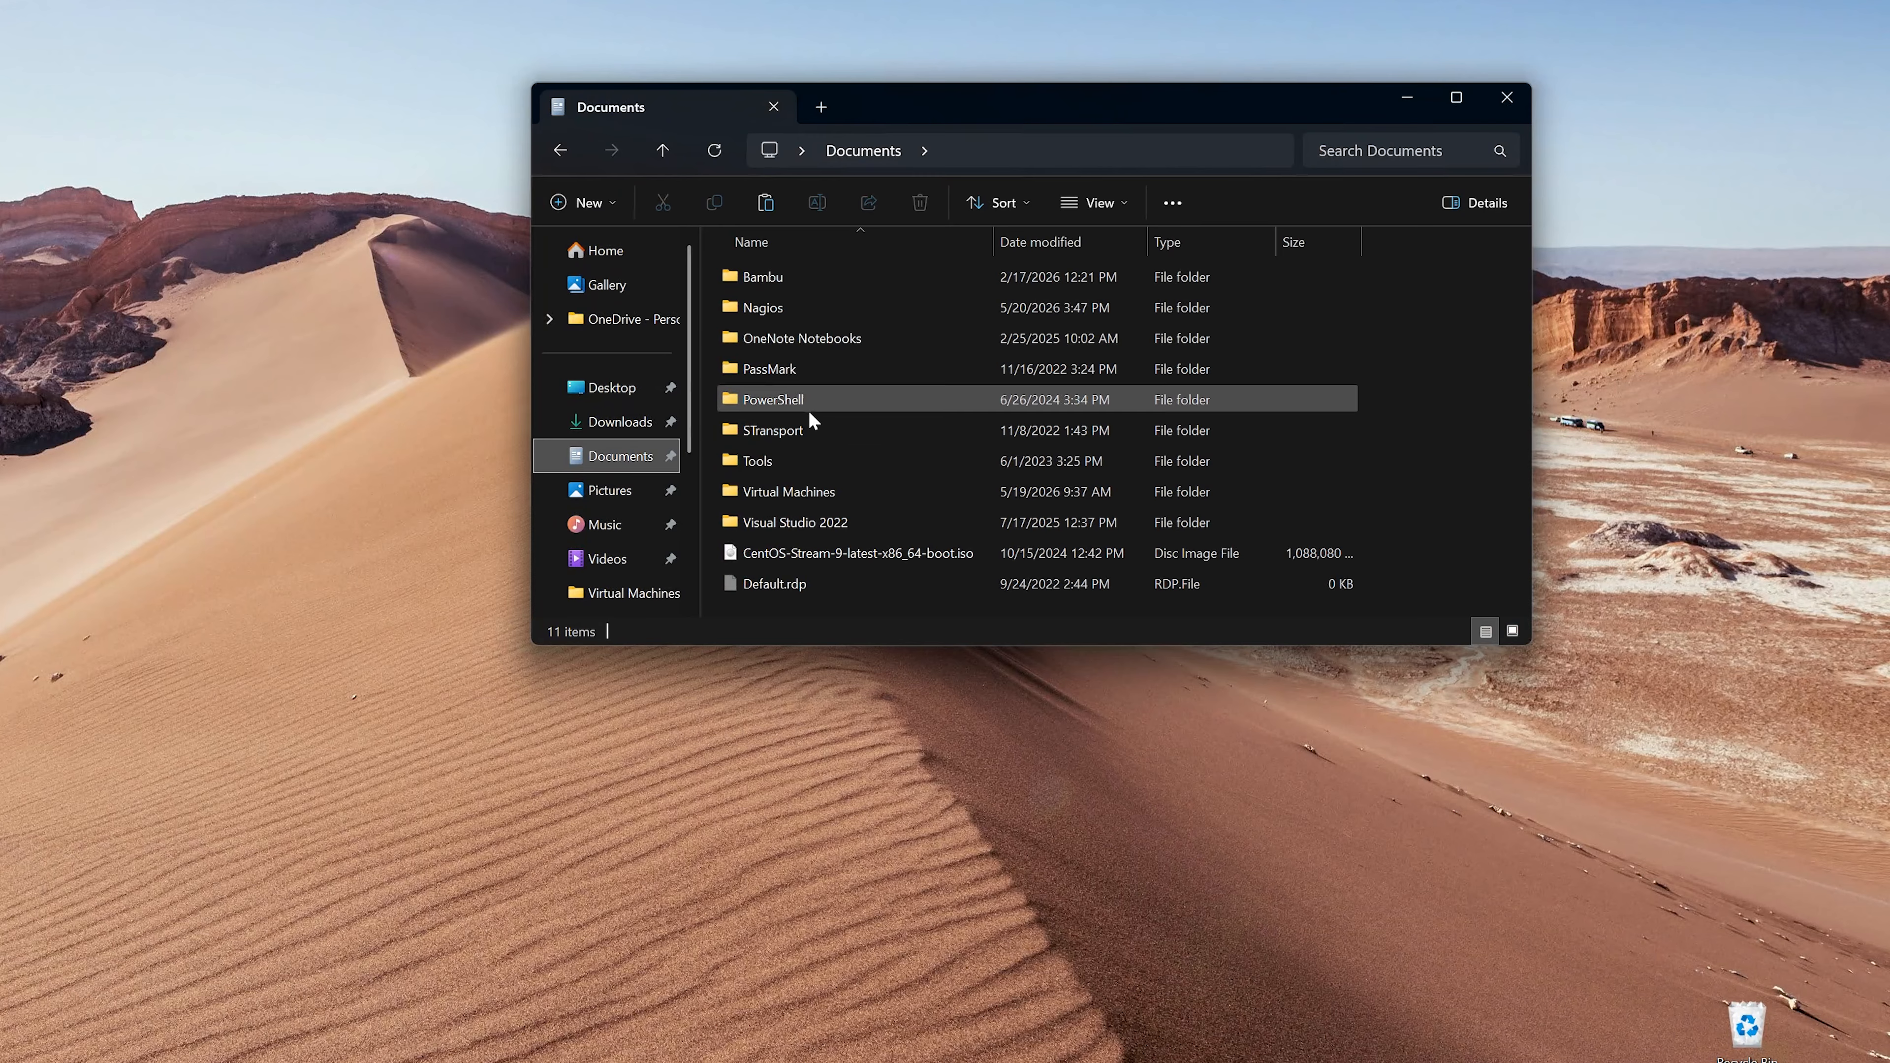
{"action": "double_click", "coordinate": [798, 308]}
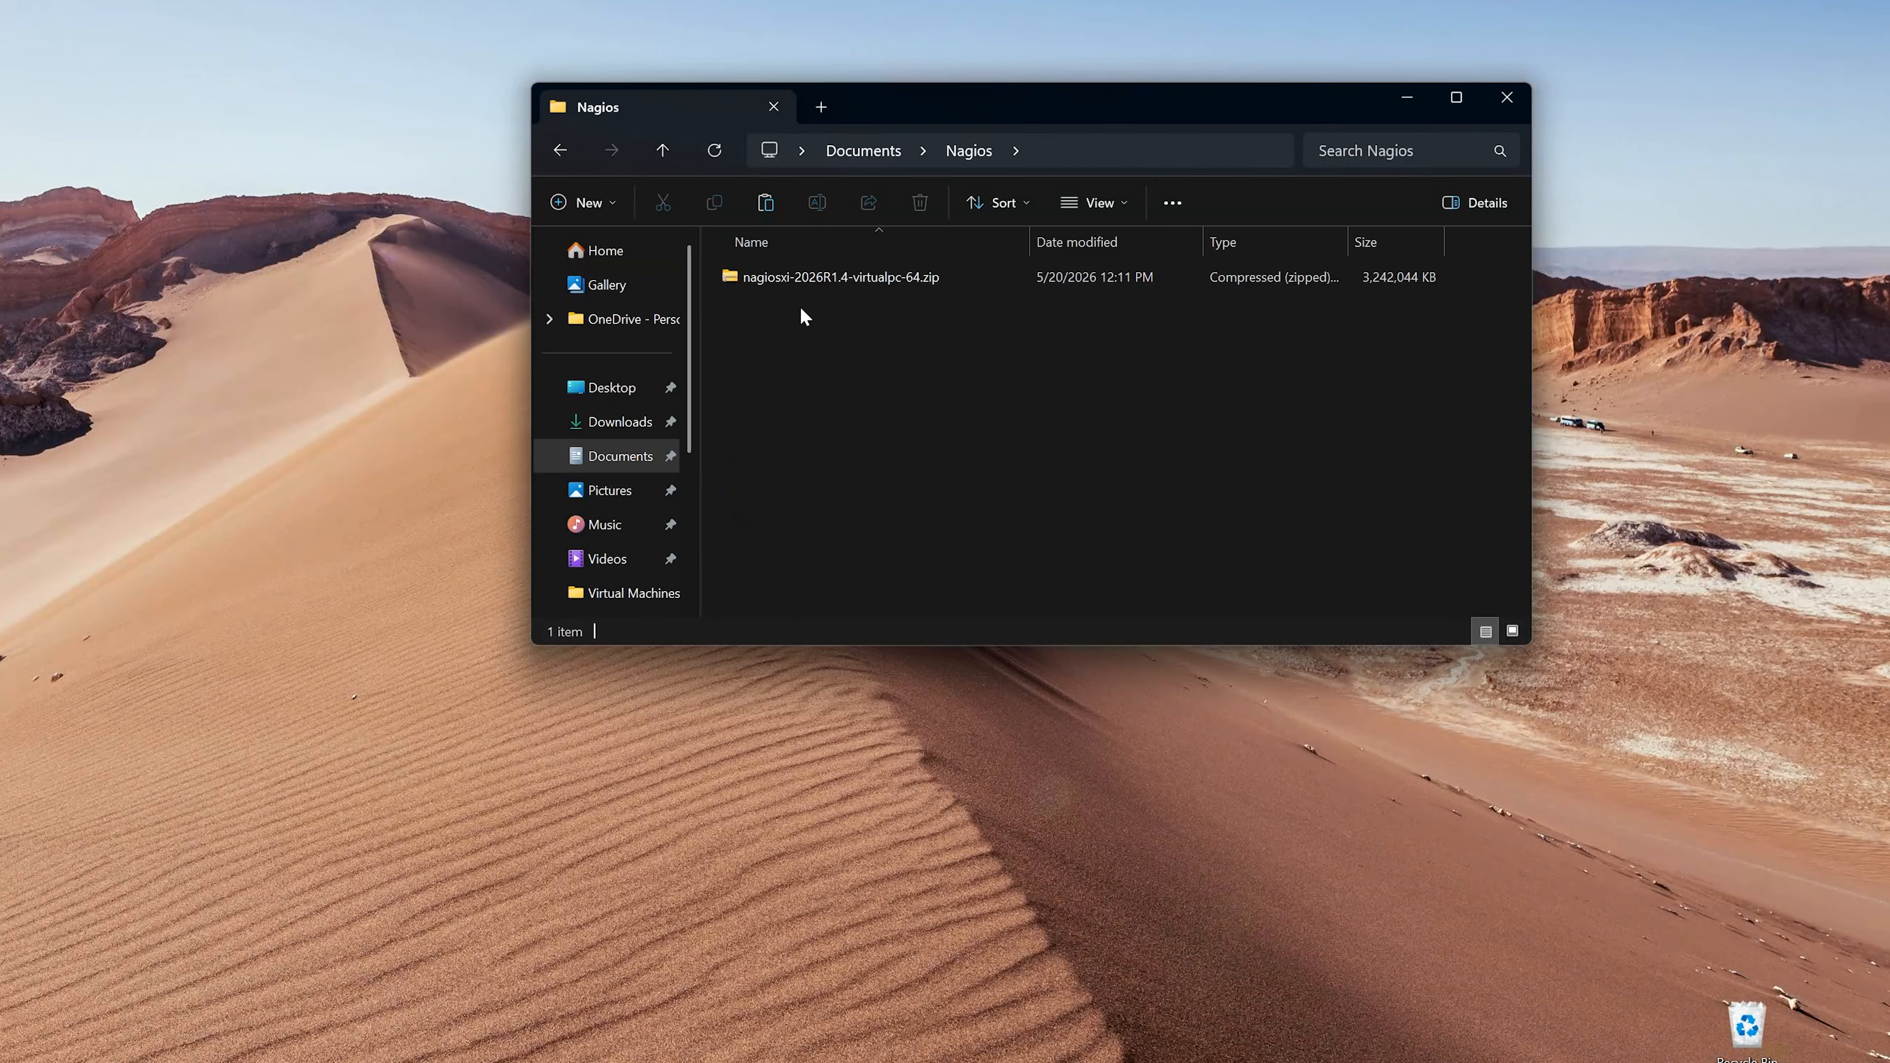
- Extract nagiosxi-2026R1.4-virtualpc-64.zip to its default destination folder and select the extracted nagiosxi-64.vhd file
{"action": "left_click", "coordinate": [799, 277]}
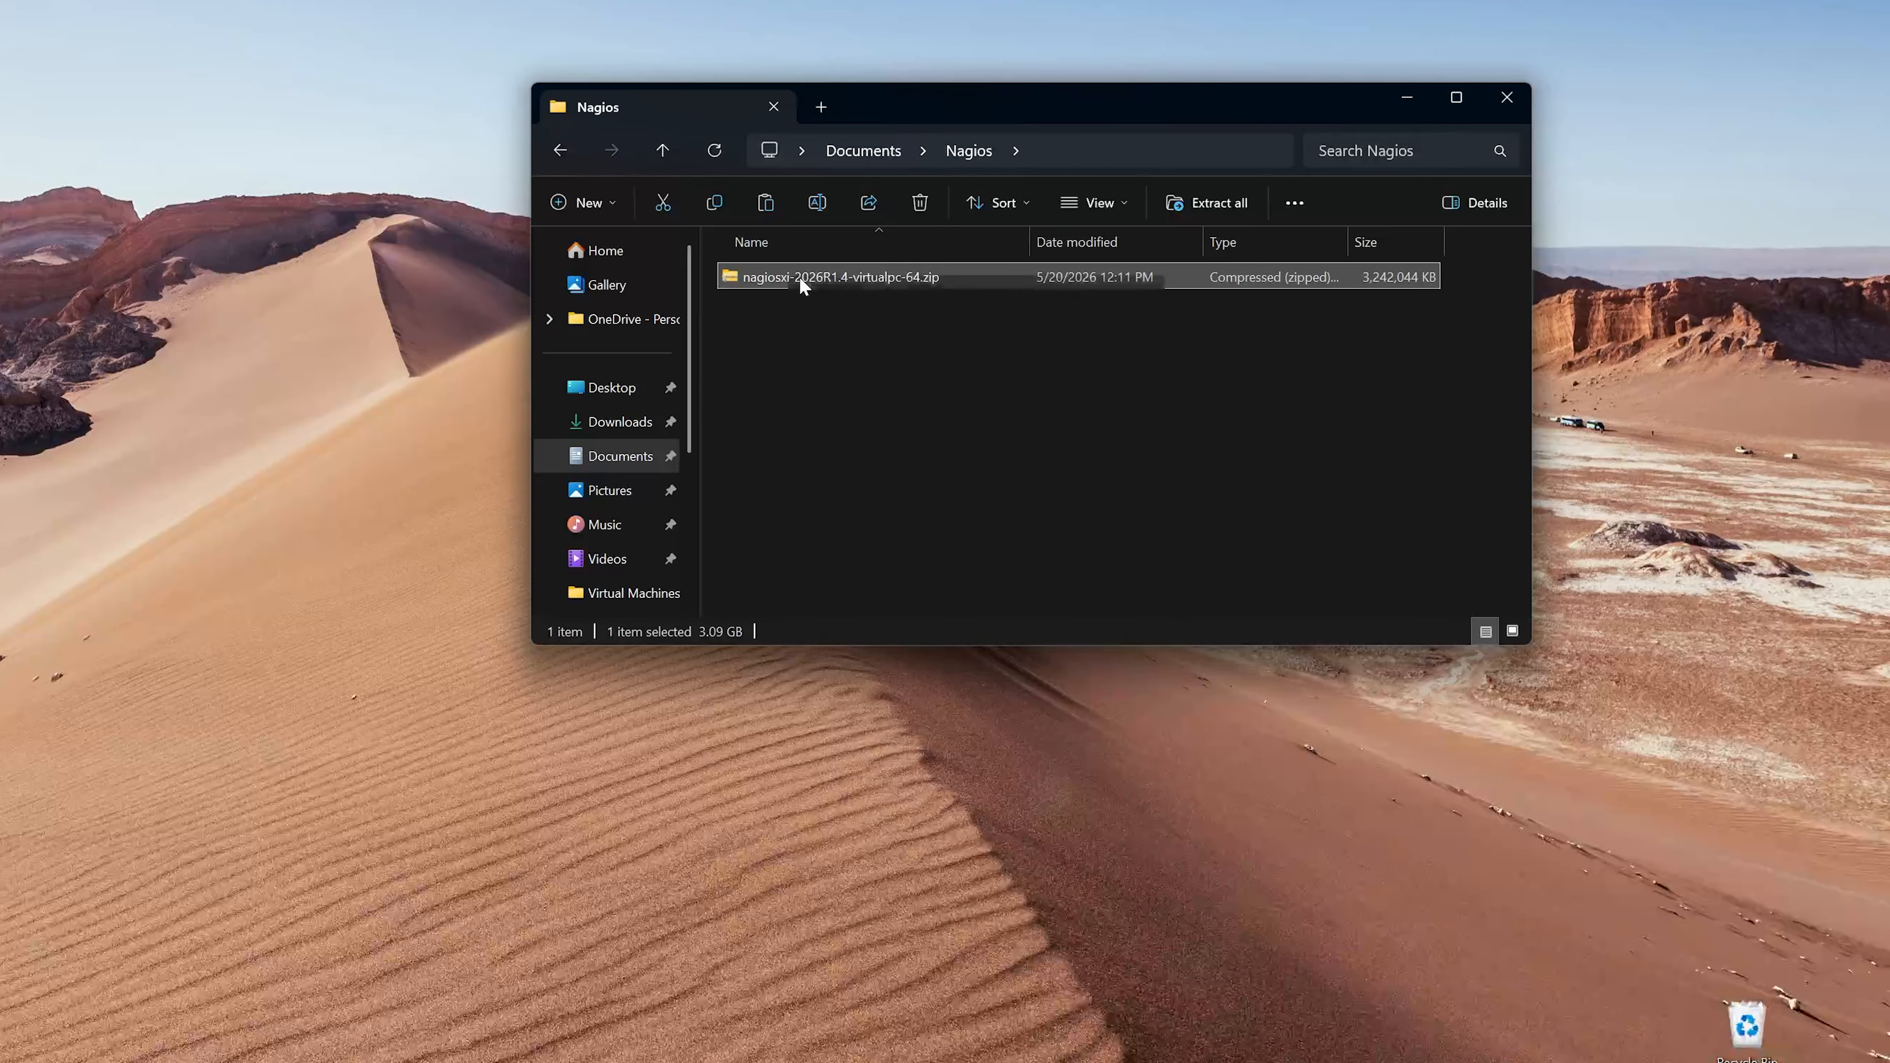
{"action": "right_click", "coordinate": [800, 275]}
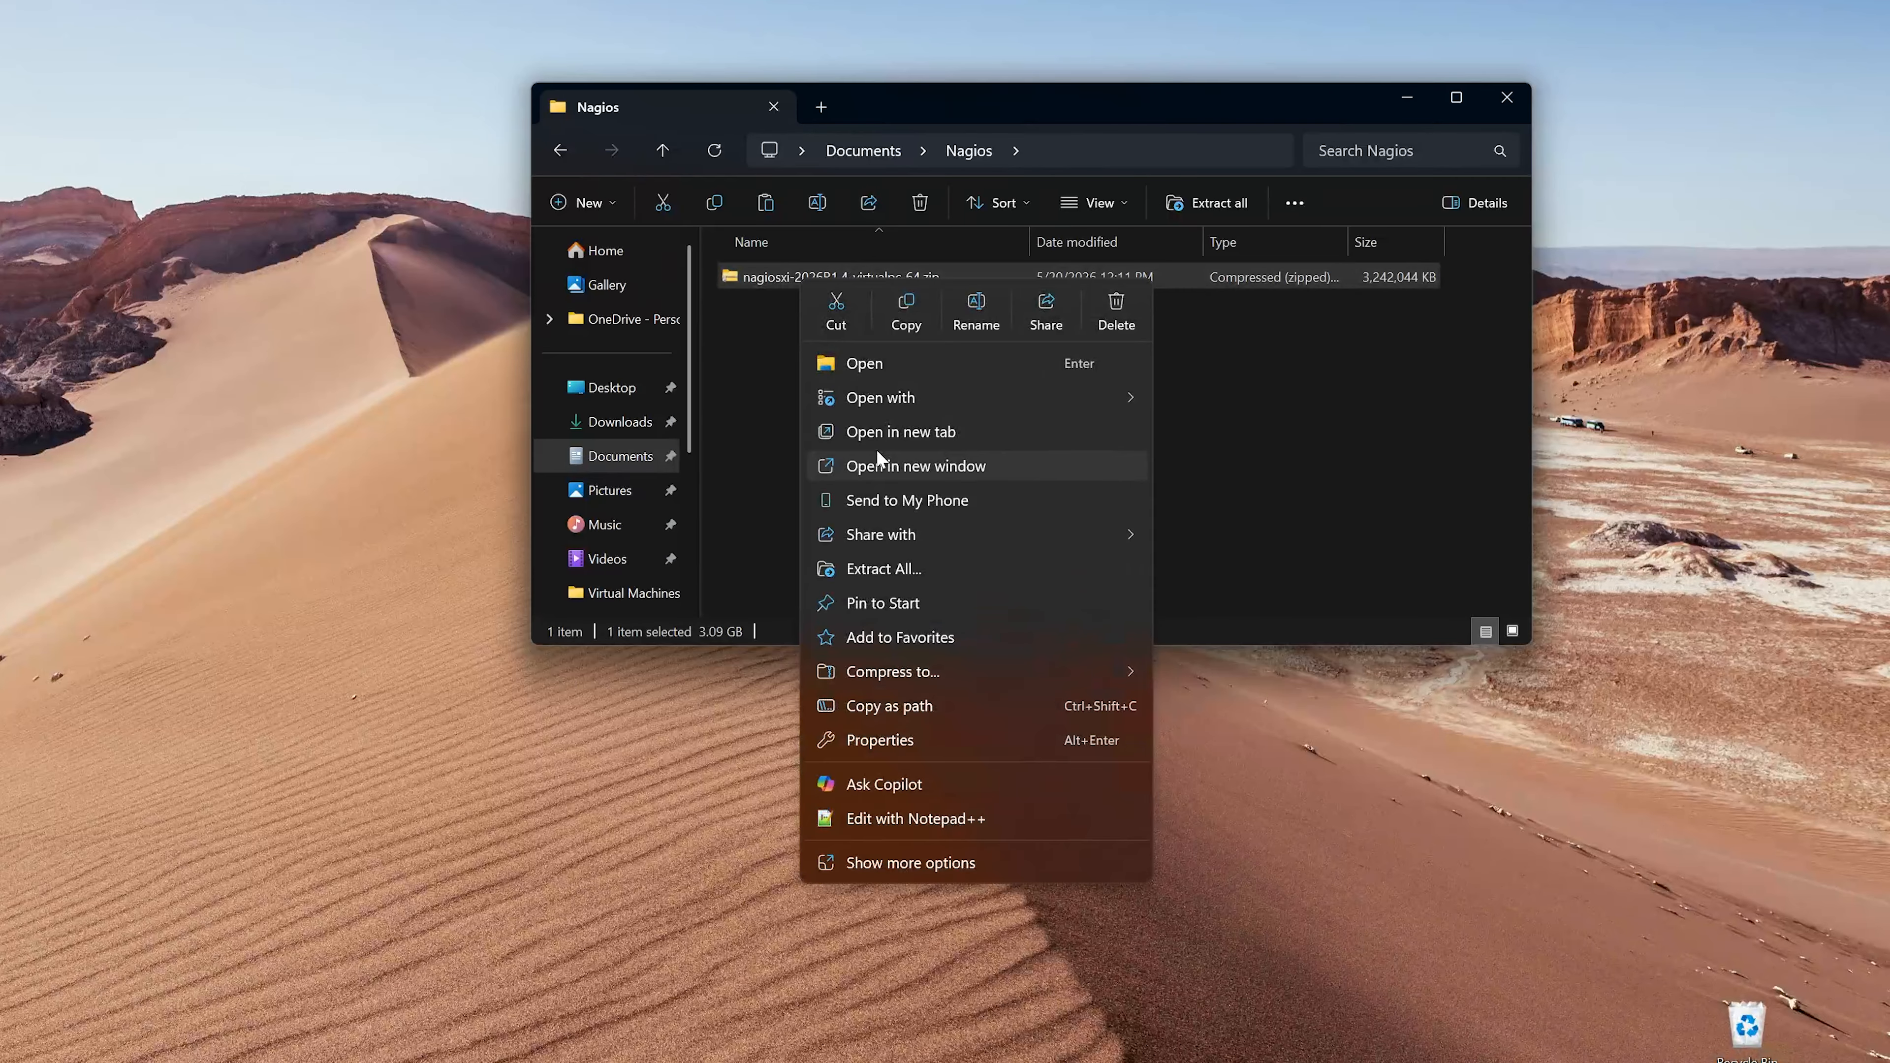
{"action": "left_click", "coordinate": [906, 571]}
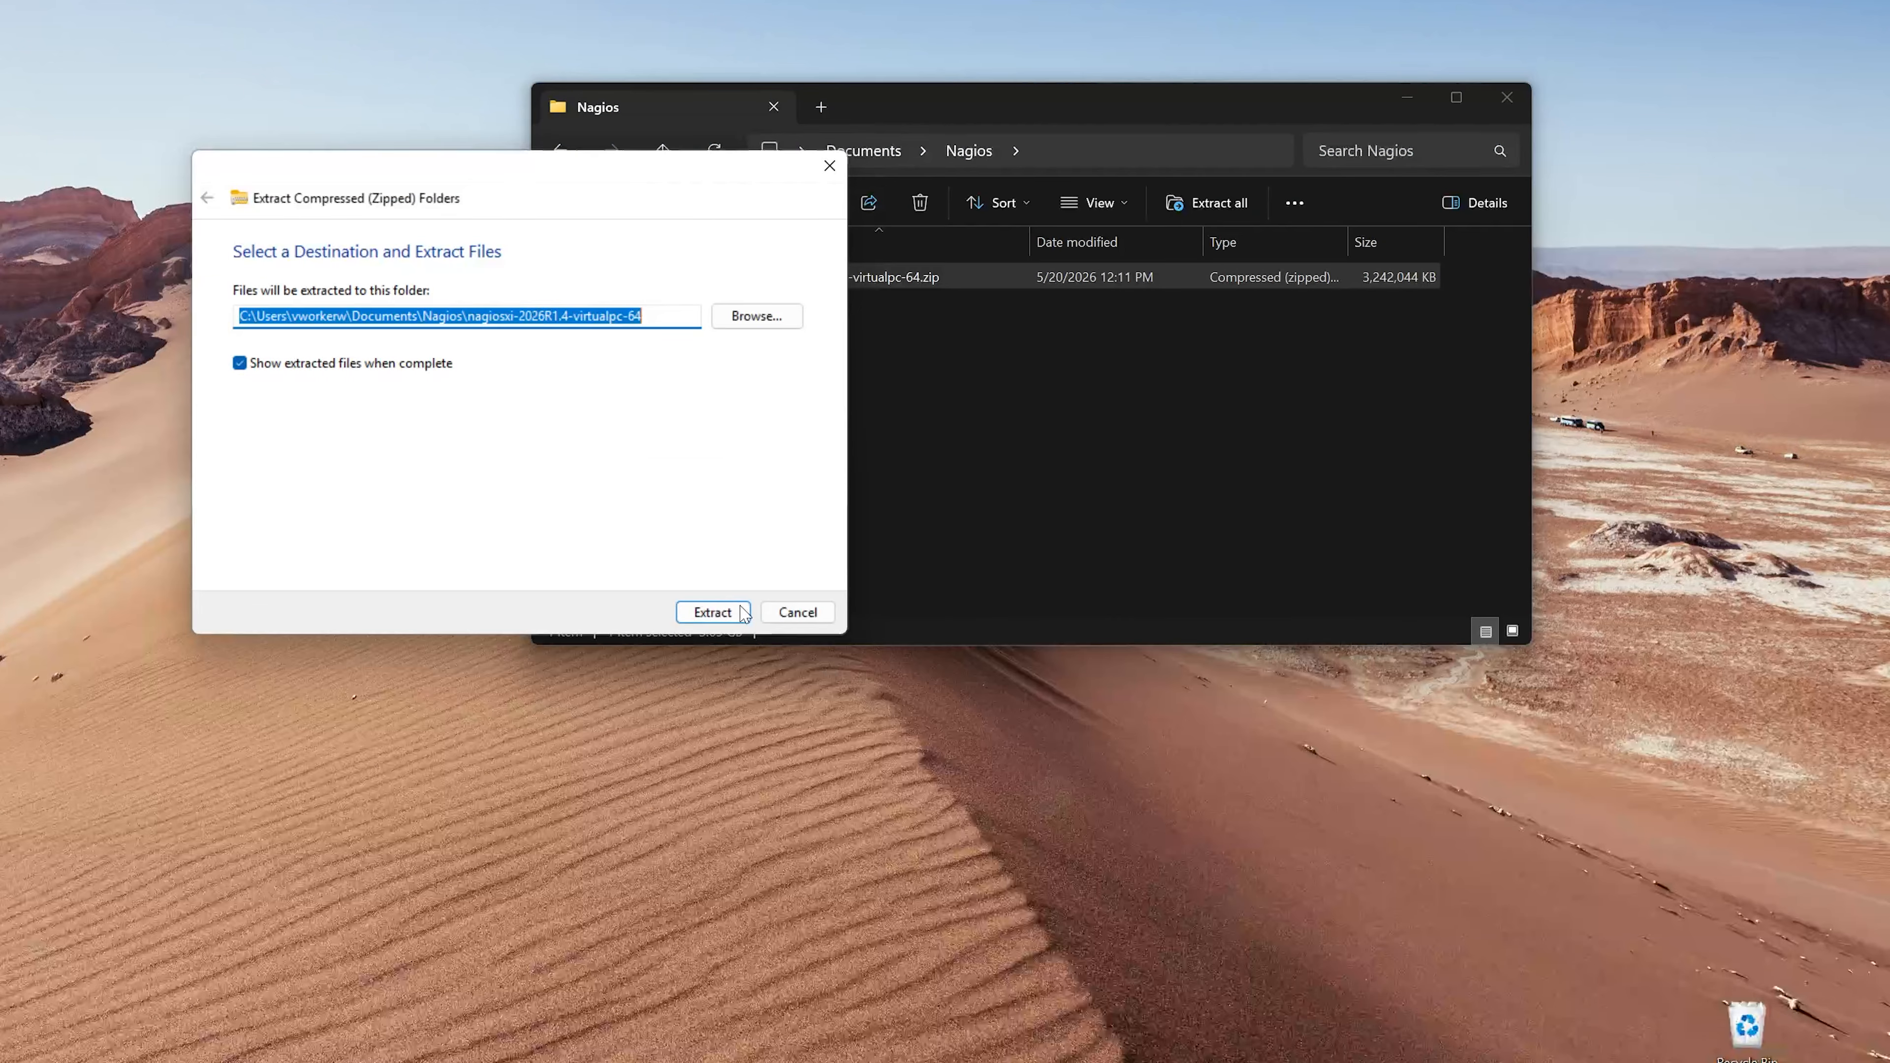
{"action": "left_click", "coordinate": [721, 617]}
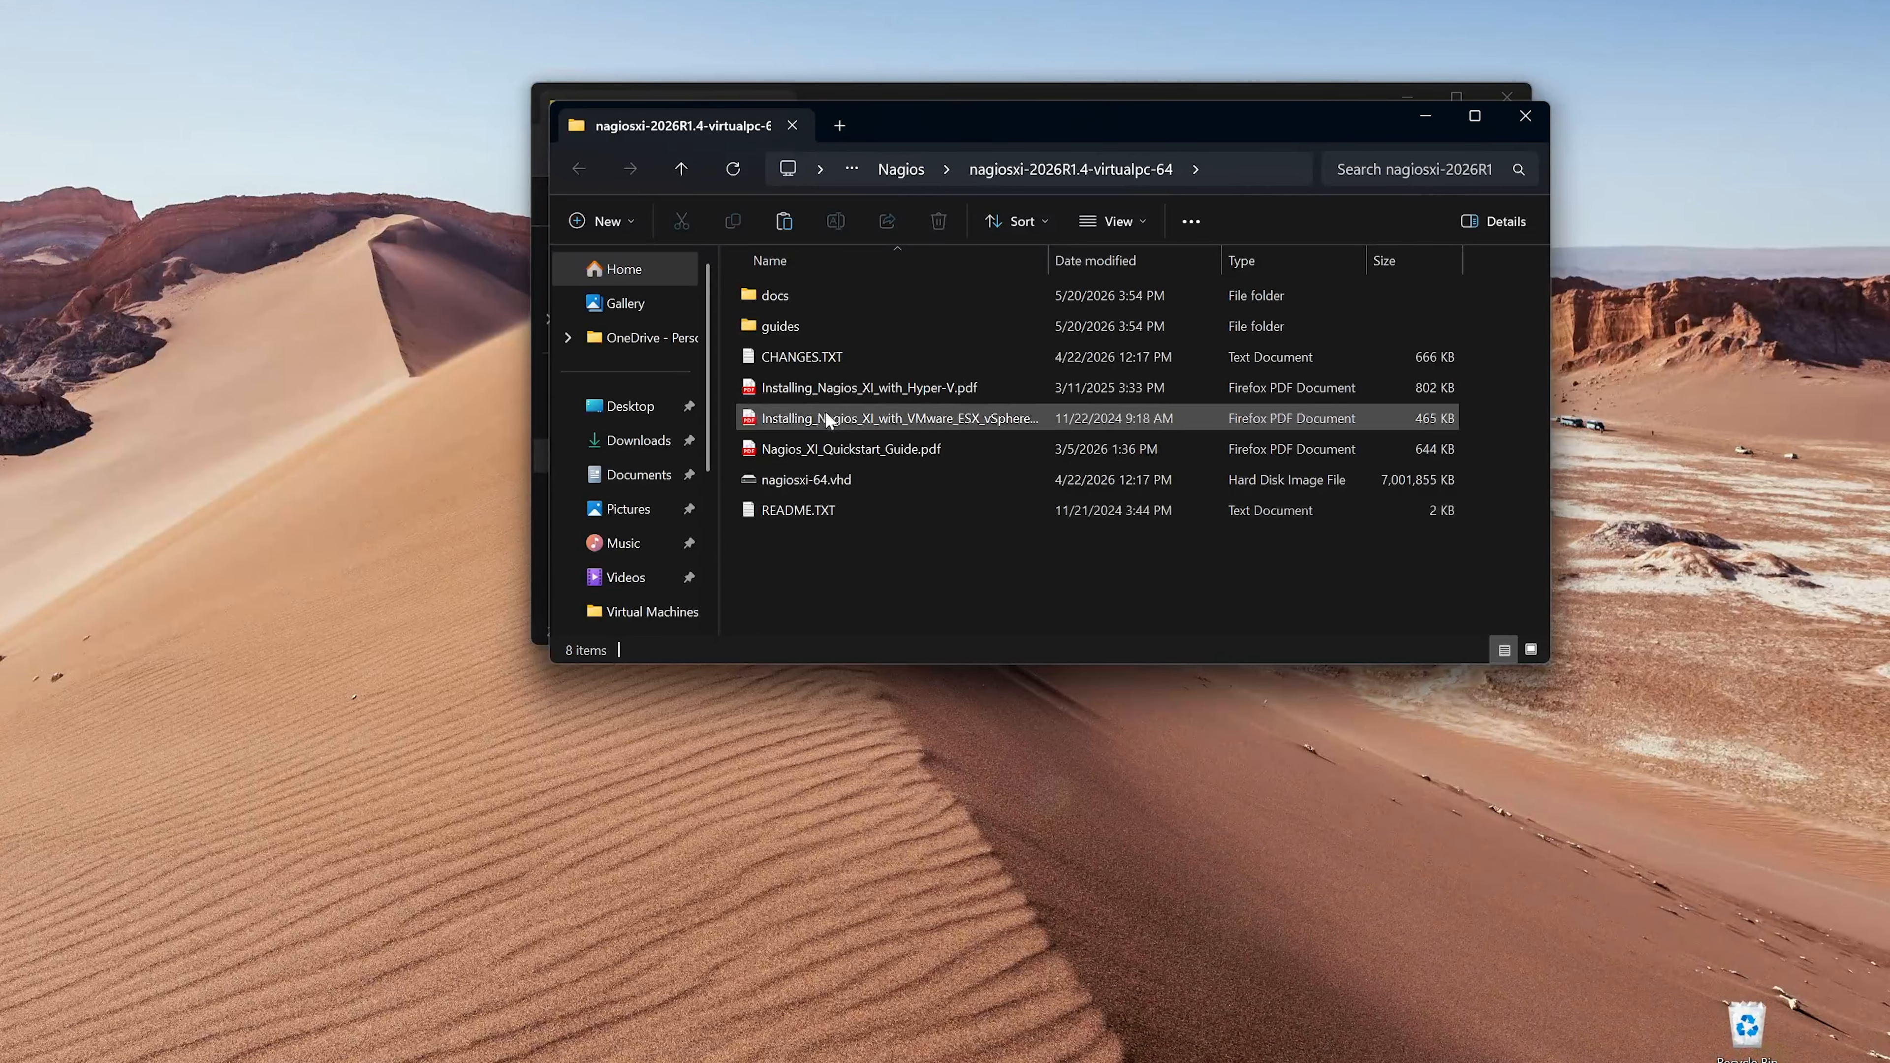
{"action": "left_click", "coordinate": [866, 476]}
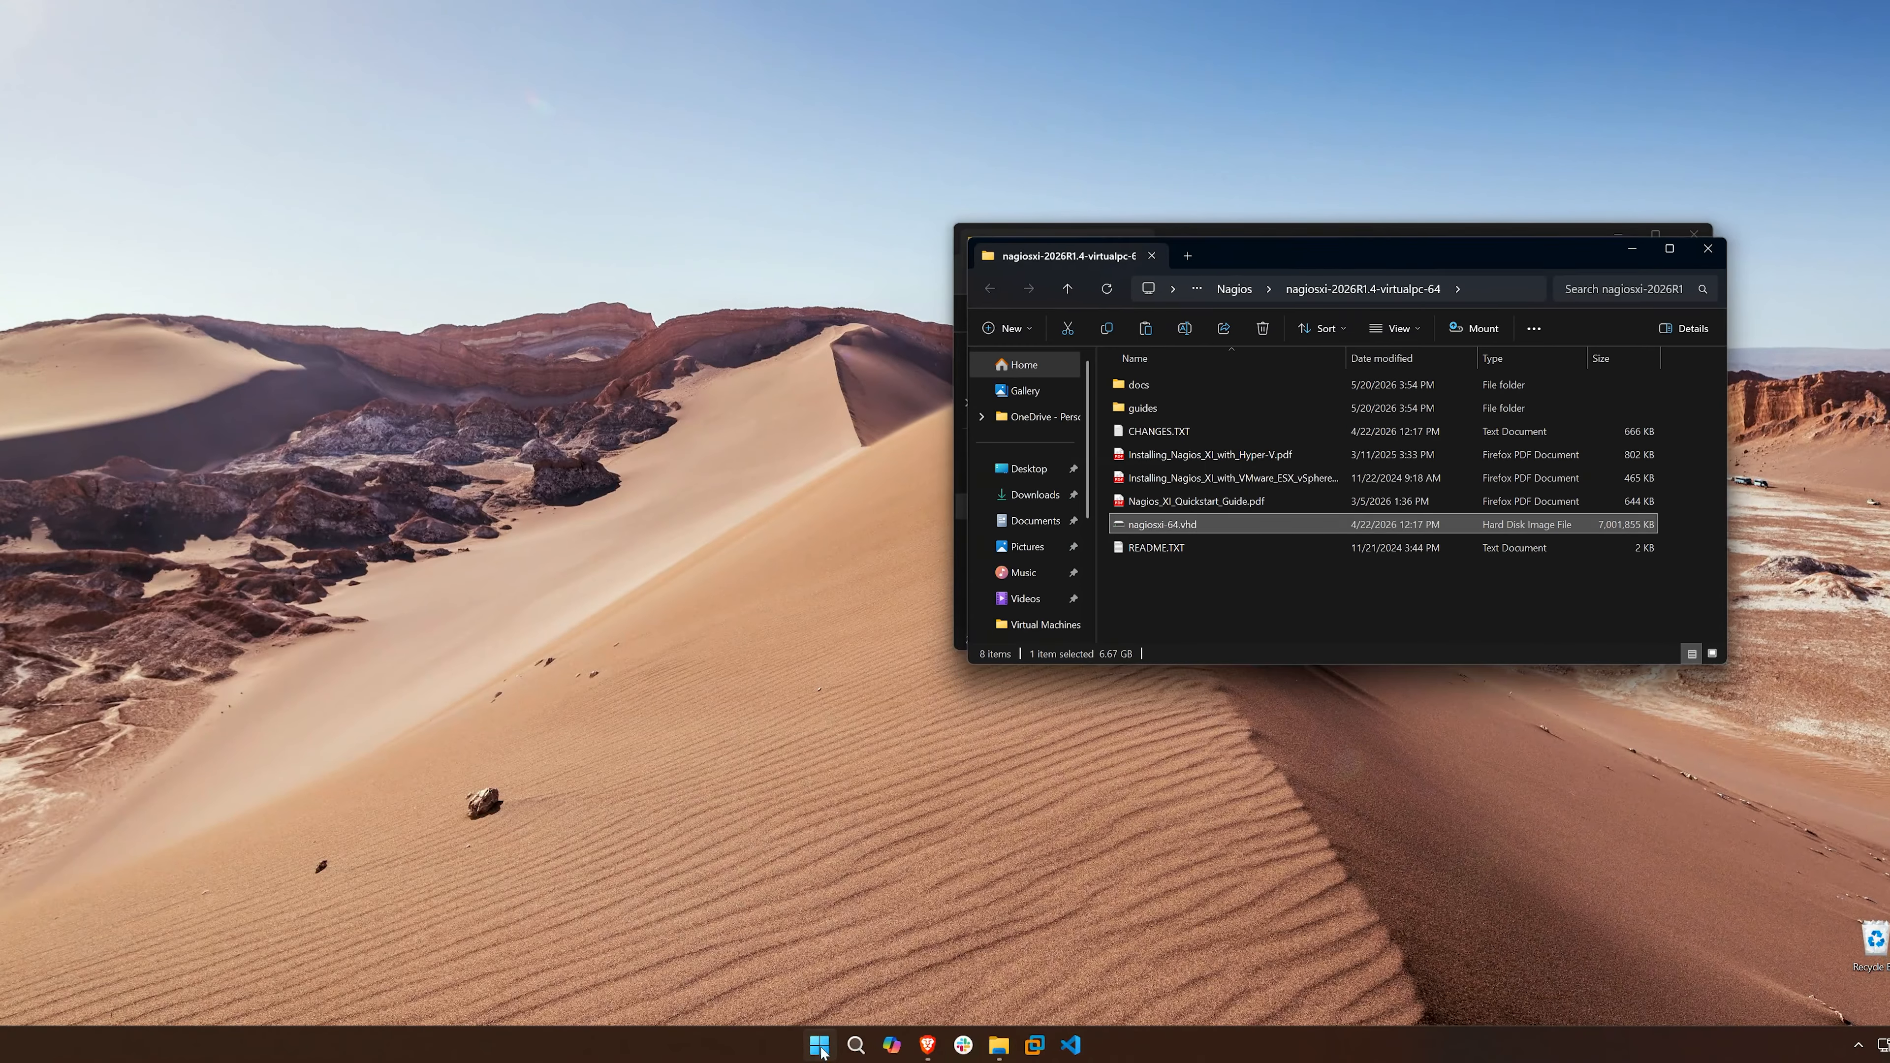
- Launch Hyper-V Manager and enlarge its window
{"action": "left_click", "coordinate": [820, 1046]}
{"action": "type", "text": "hyper"}
{"action": "key", "text": "Return"}
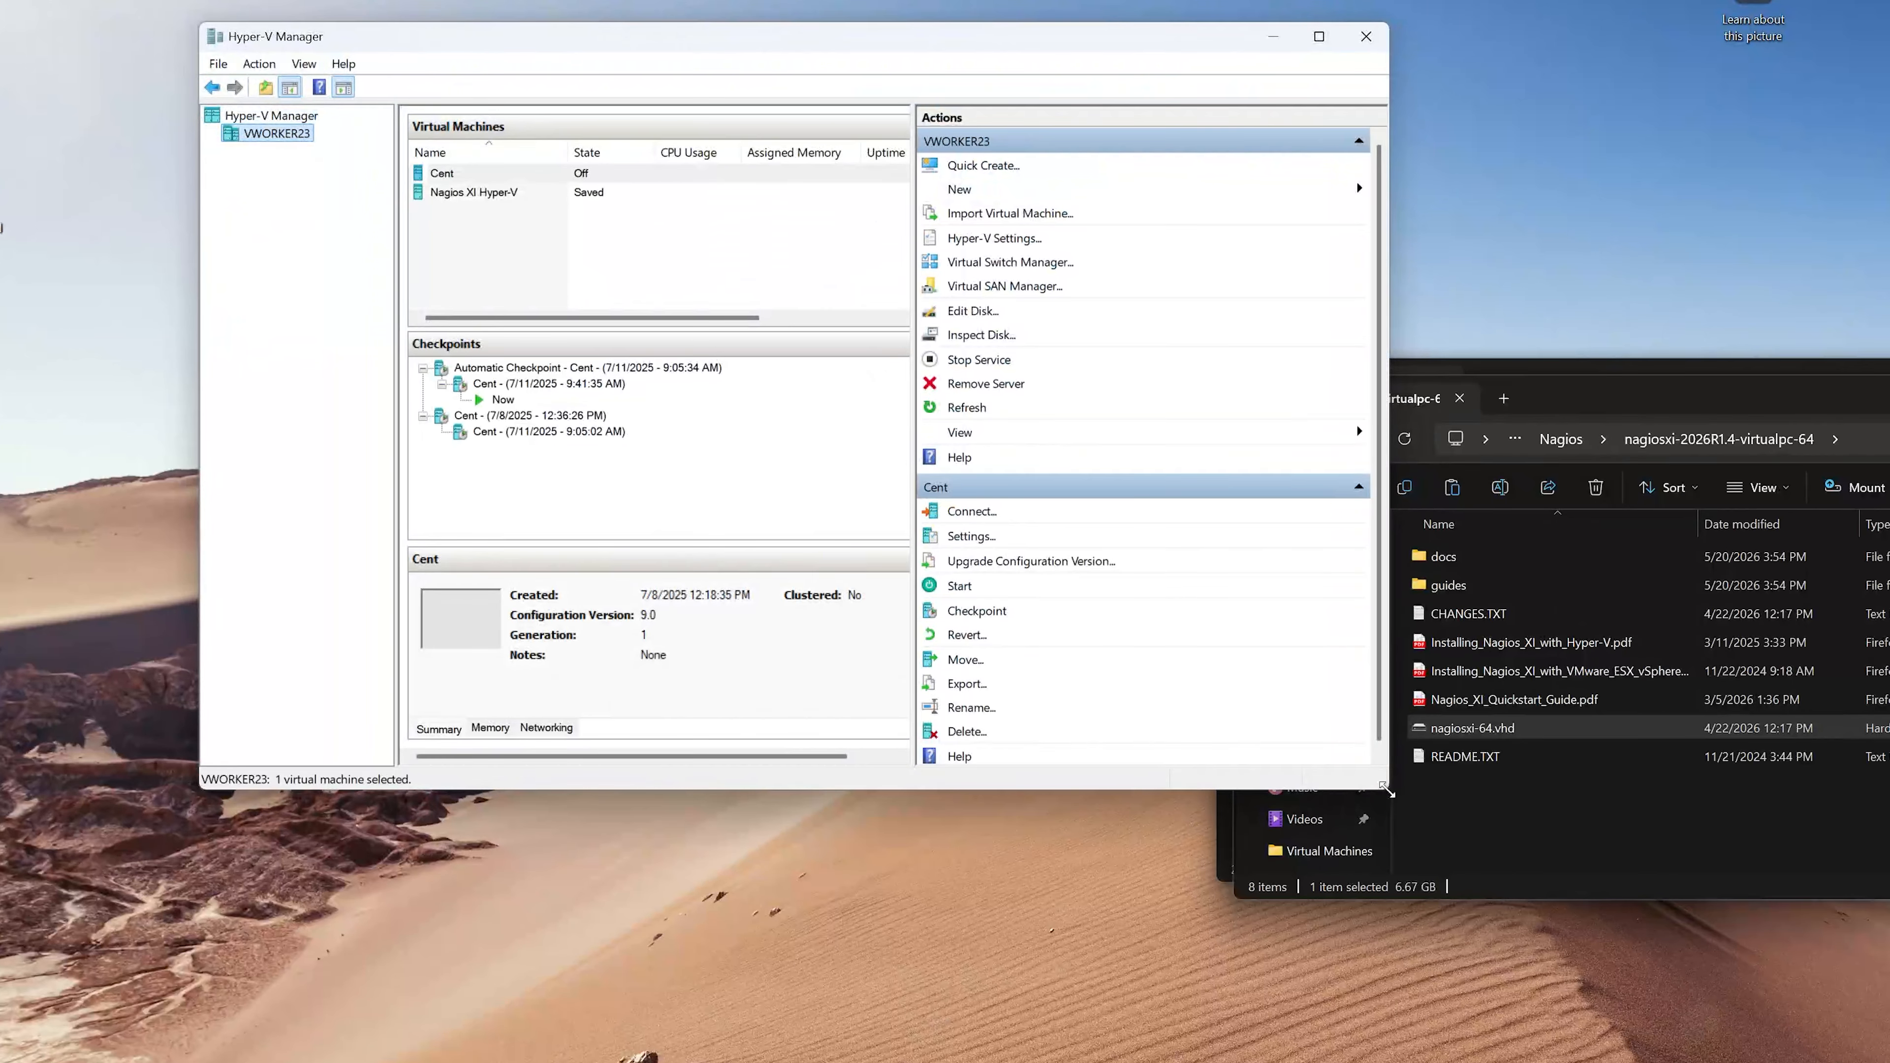
{"action": "left_click_drag", "start_coordinate": [1385, 789], "coordinate": [1691, 1056]}
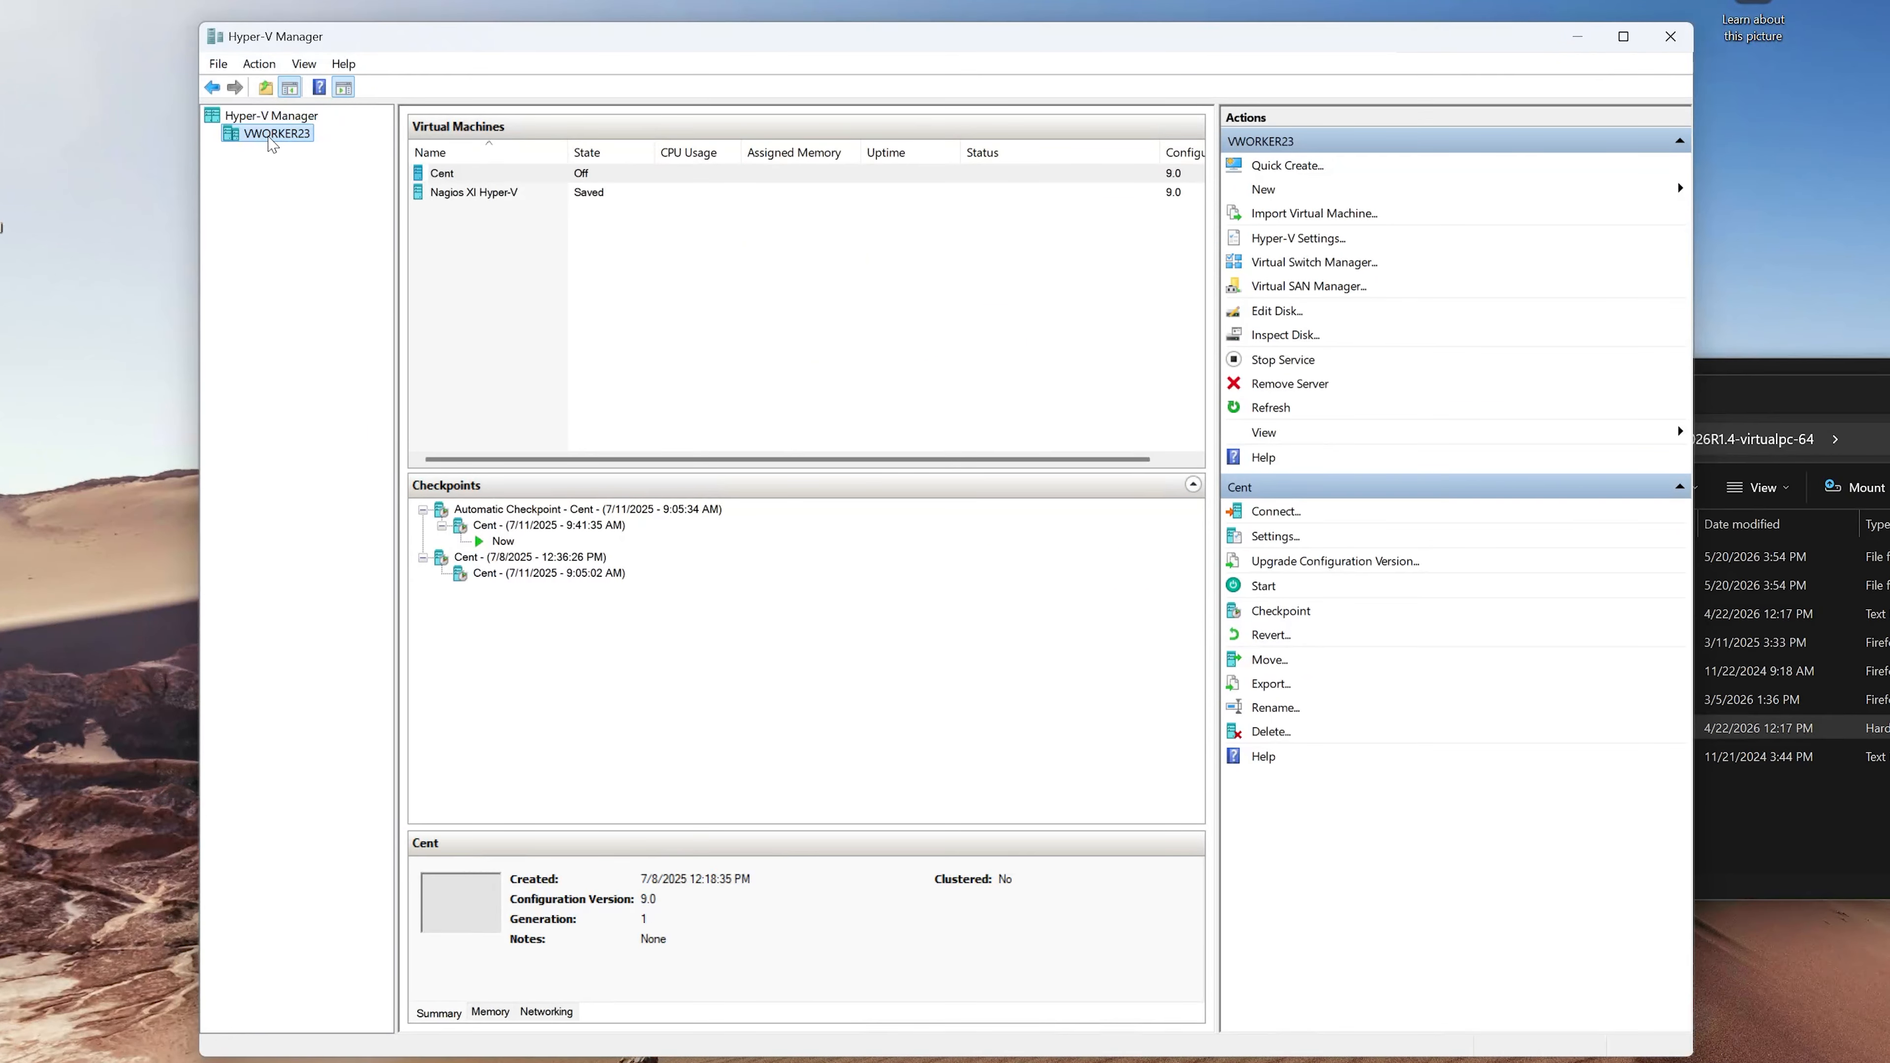
- Start creating a new virtual machine named Nagios XI, keeping the default storage location
{"action": "left_click", "coordinate": [260, 64]}
{"action": "mouse_move", "coordinate": [289, 112]}
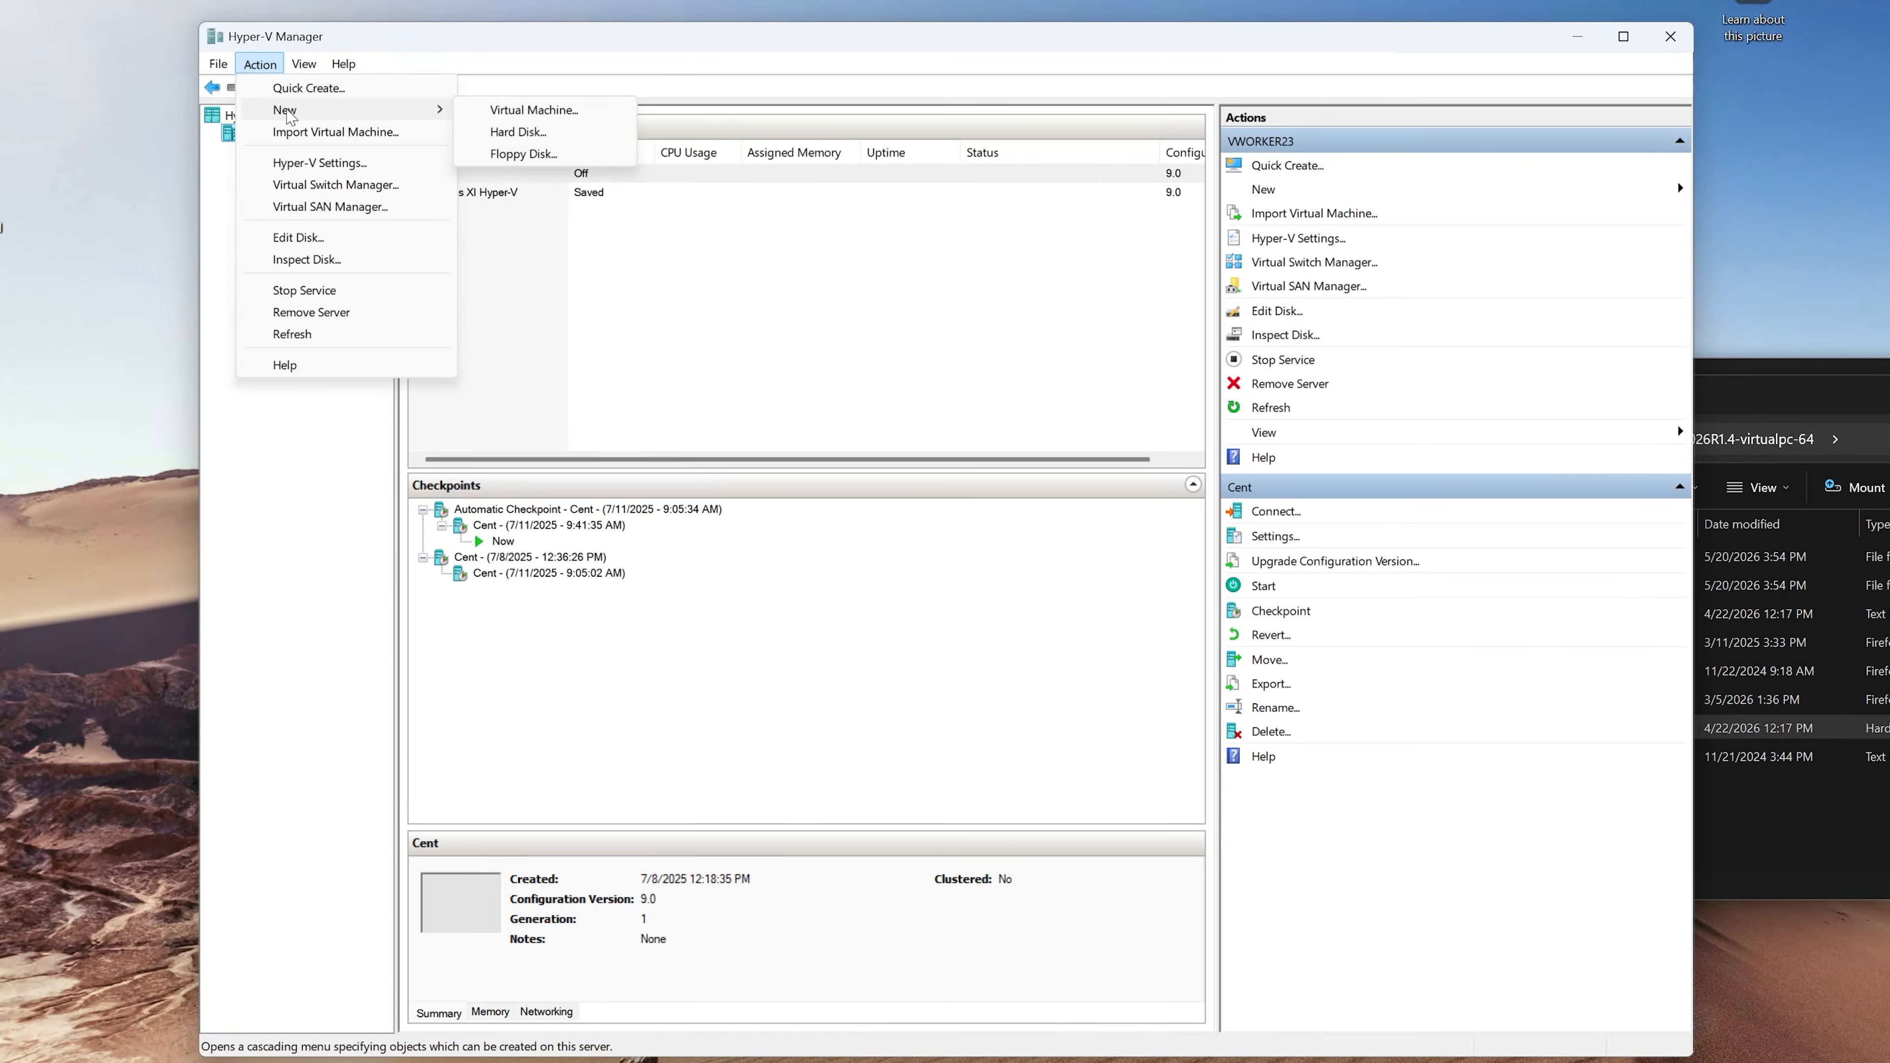
{"action": "left_click", "coordinate": [494, 109]}
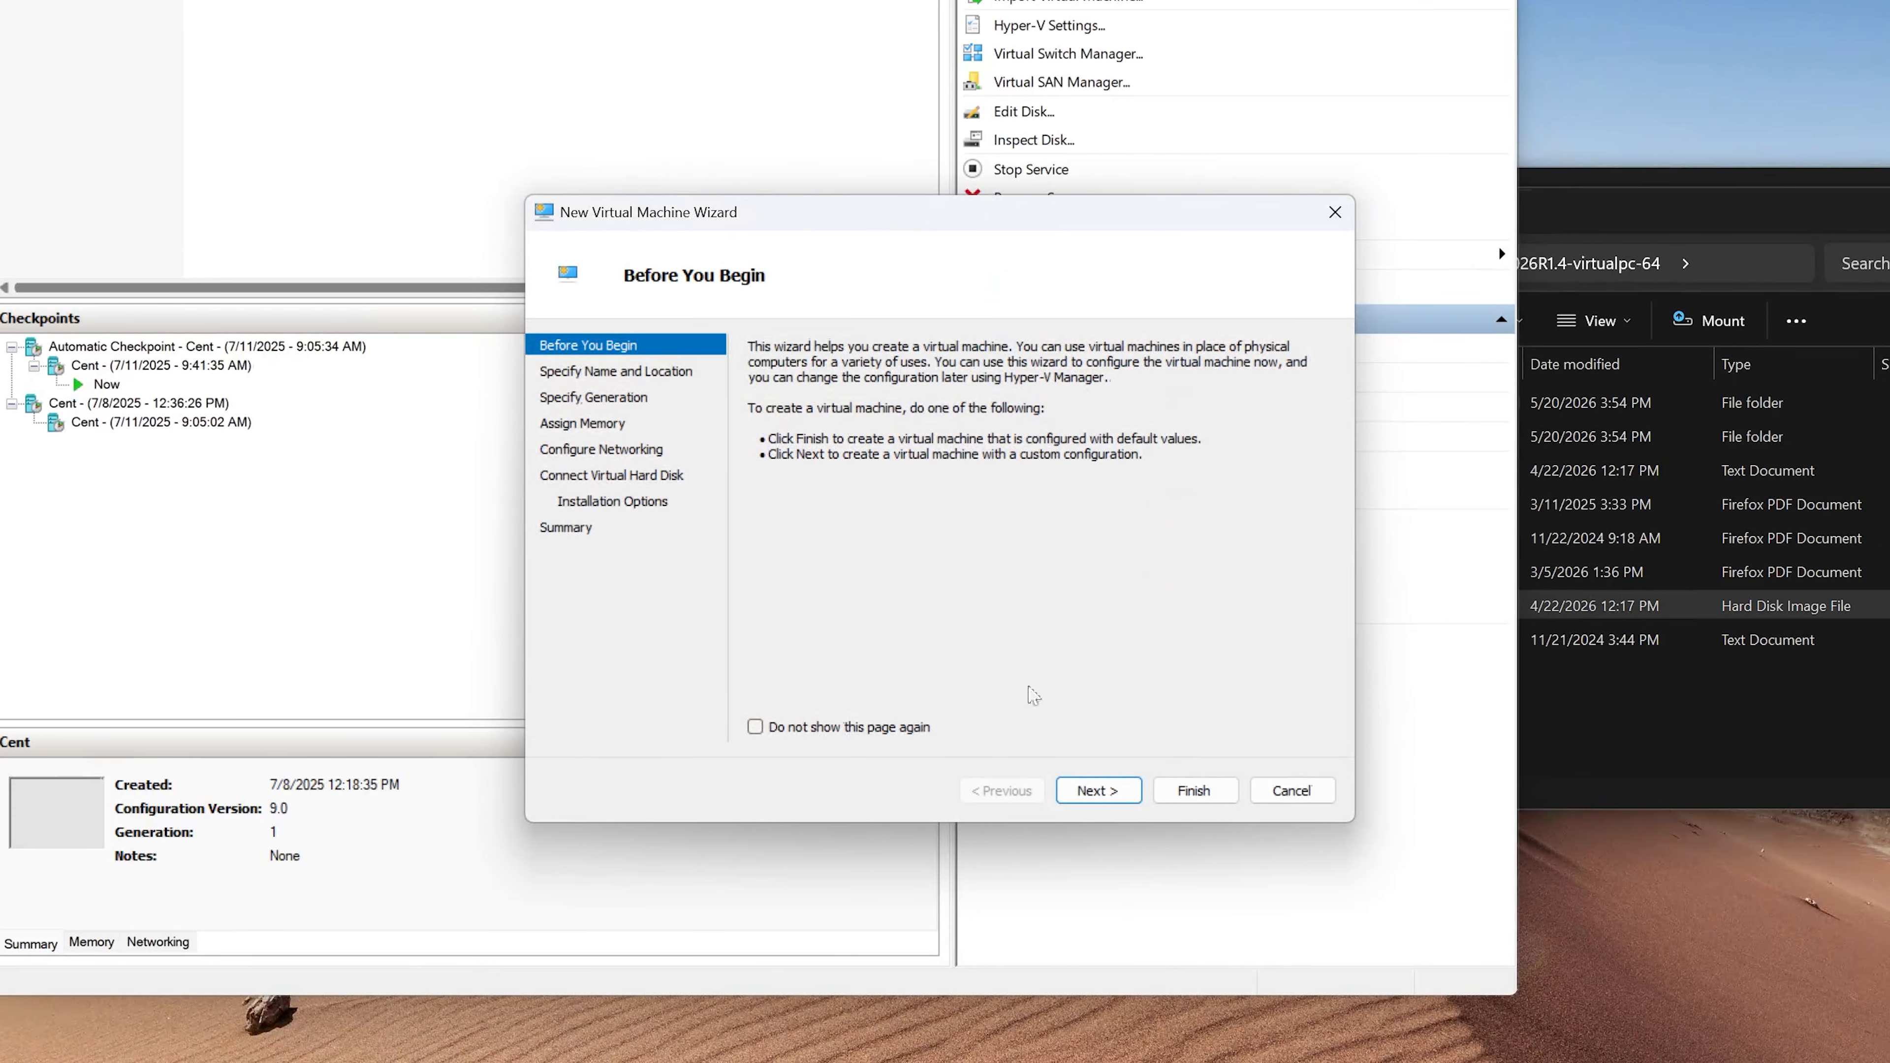
{"action": "left_click", "coordinate": [1117, 794]}
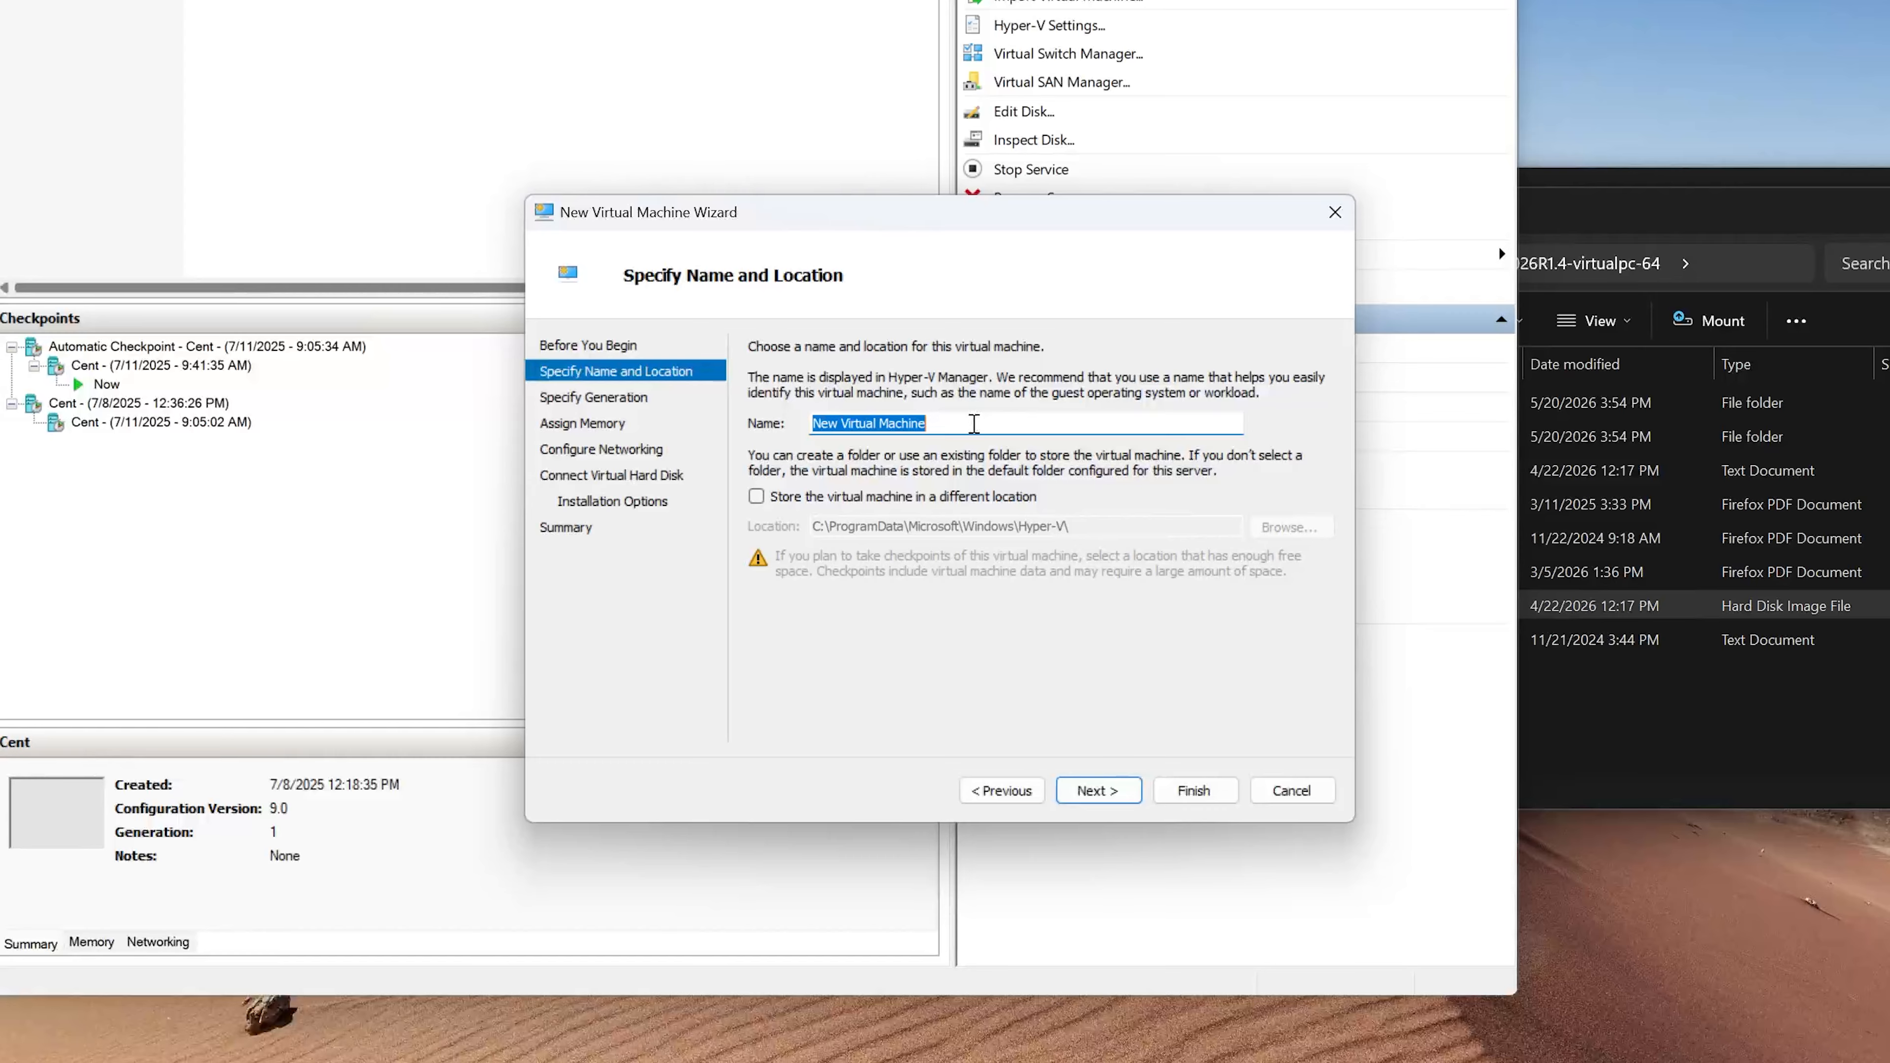
{"action": "type", "text": "Nagios XI"}
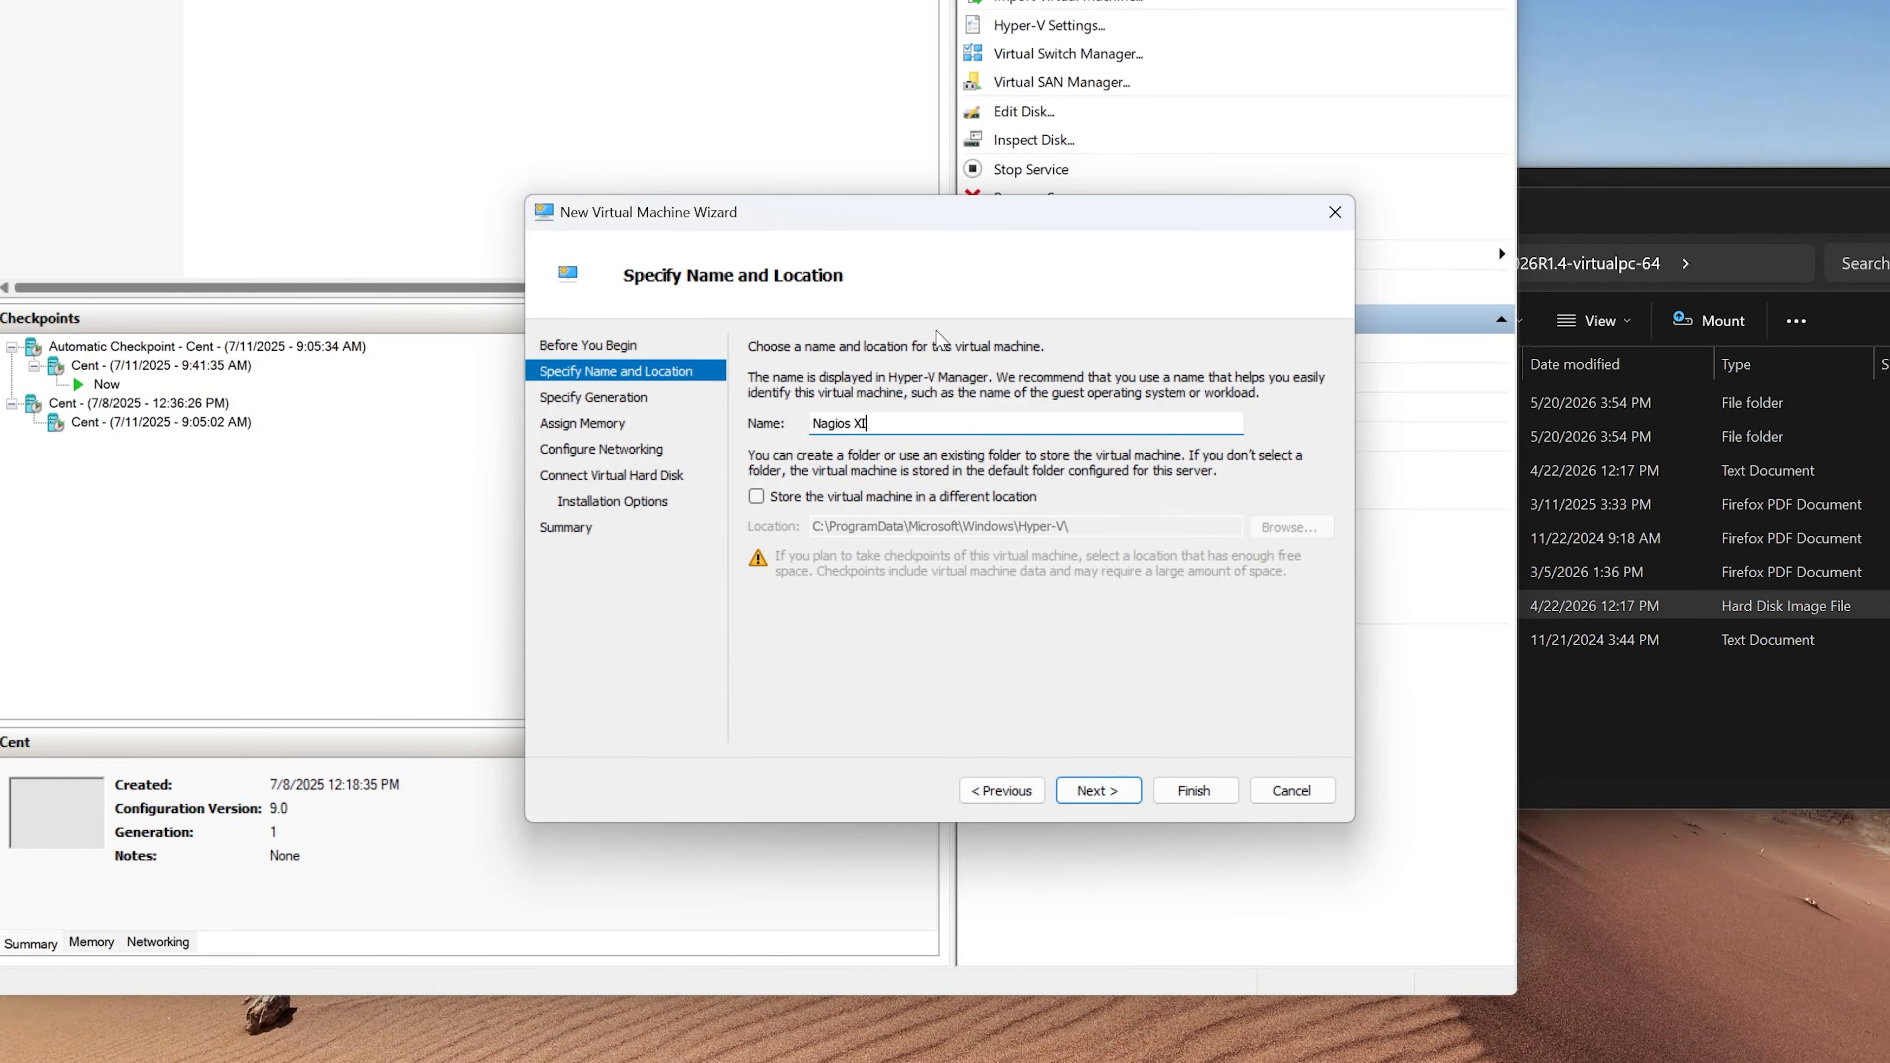
{"action": "left_click", "coordinate": [757, 497]}
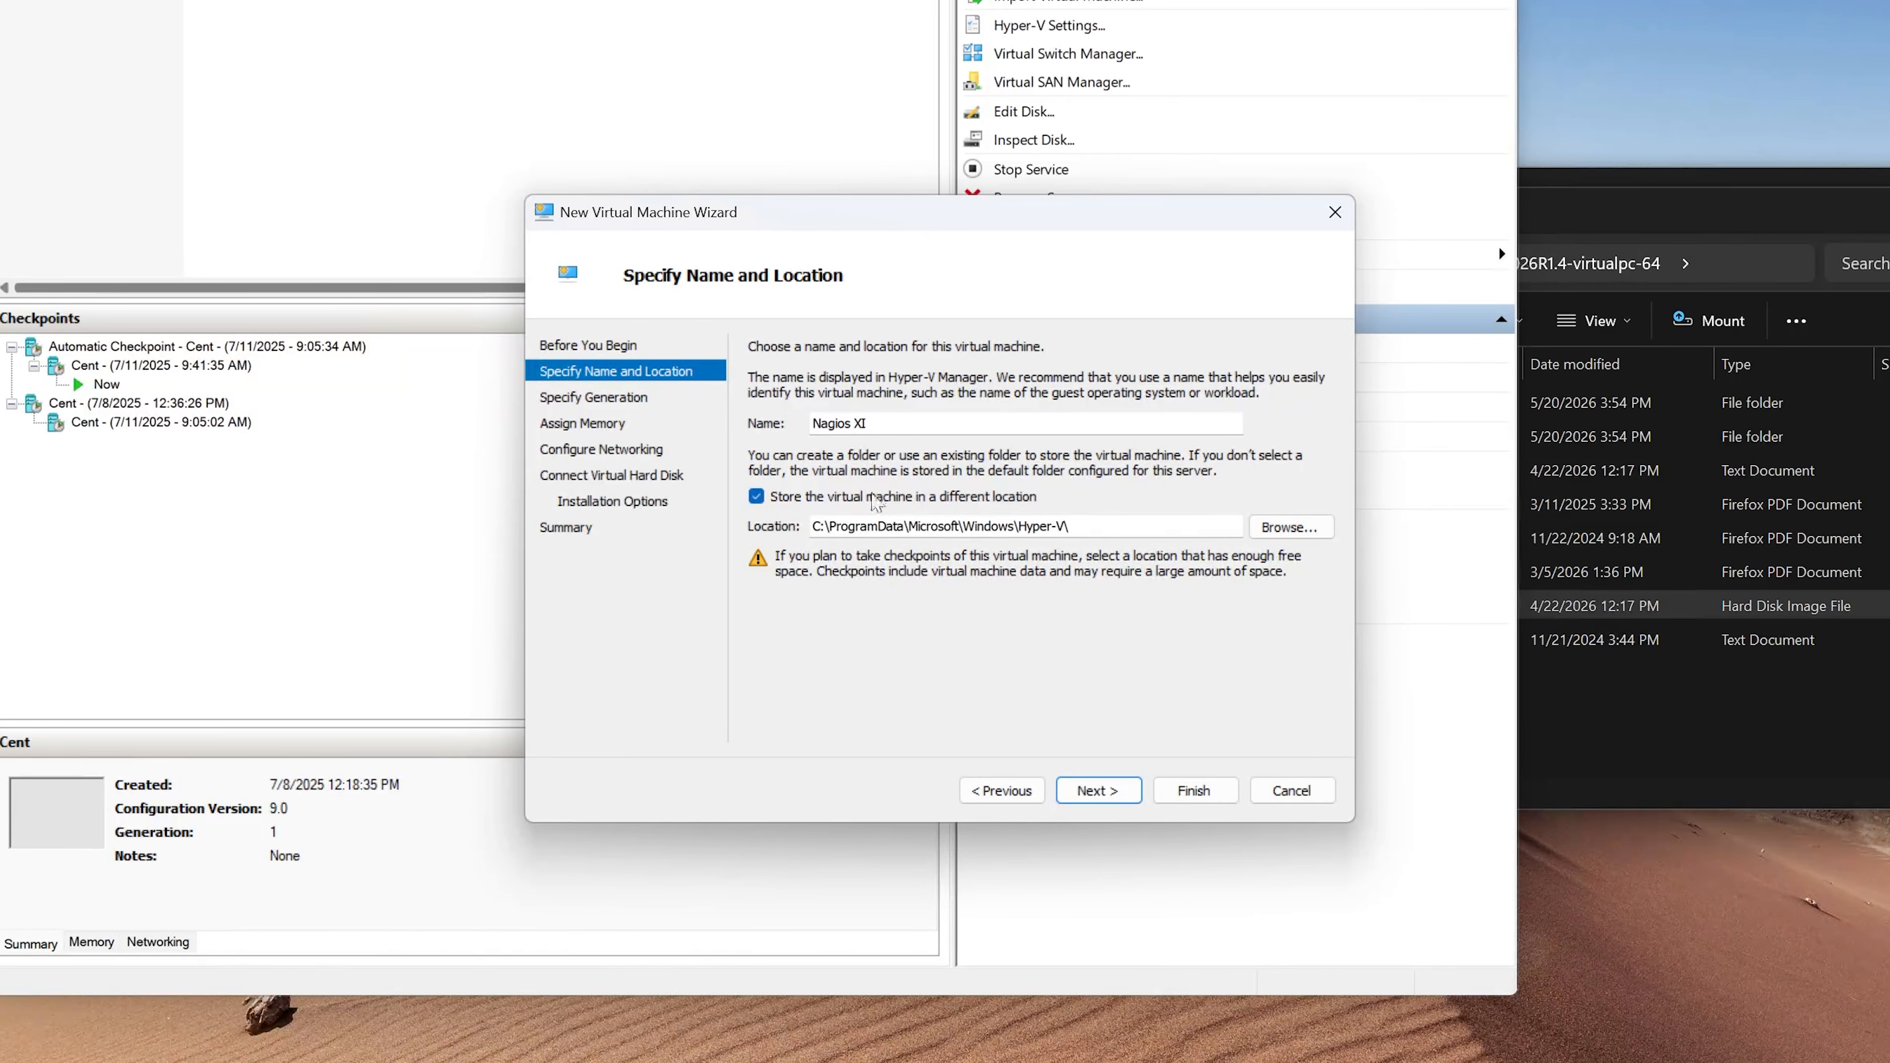
{"action": "left_click", "coordinate": [757, 494]}
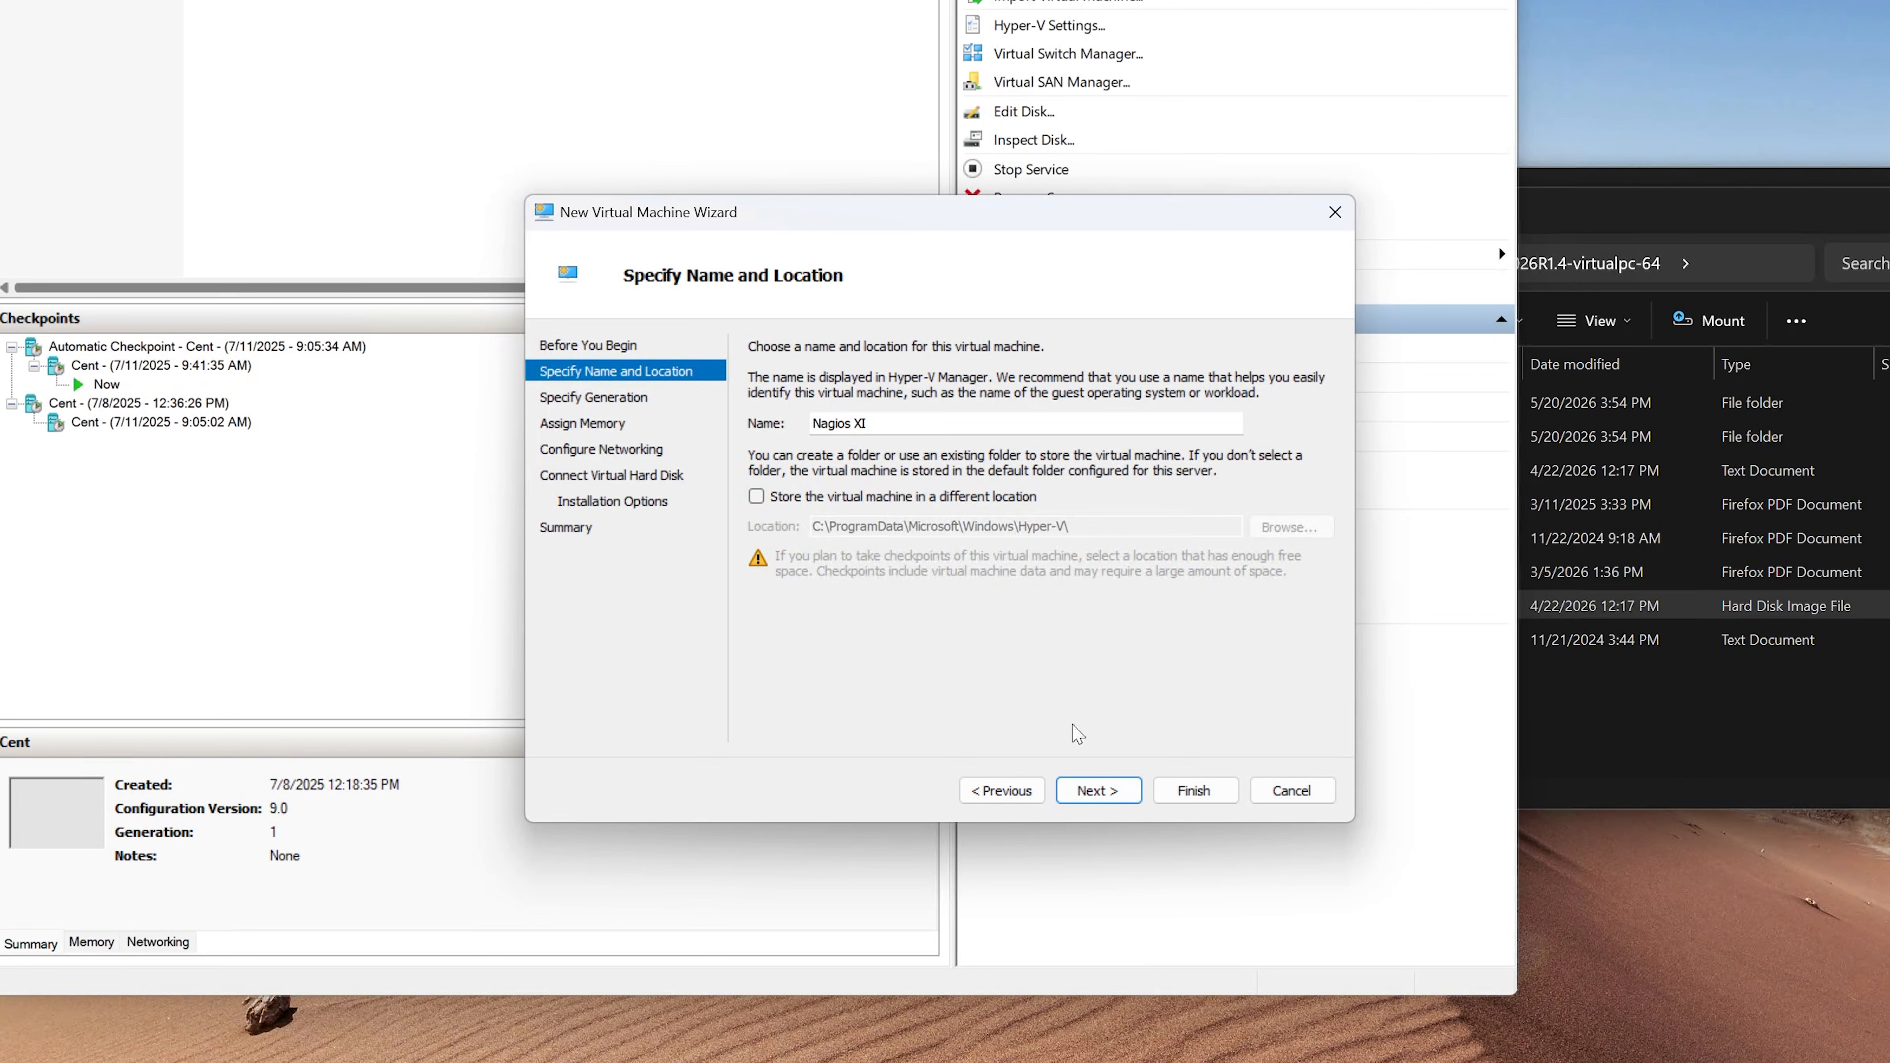
{"action": "left_click", "coordinate": [1104, 795]}
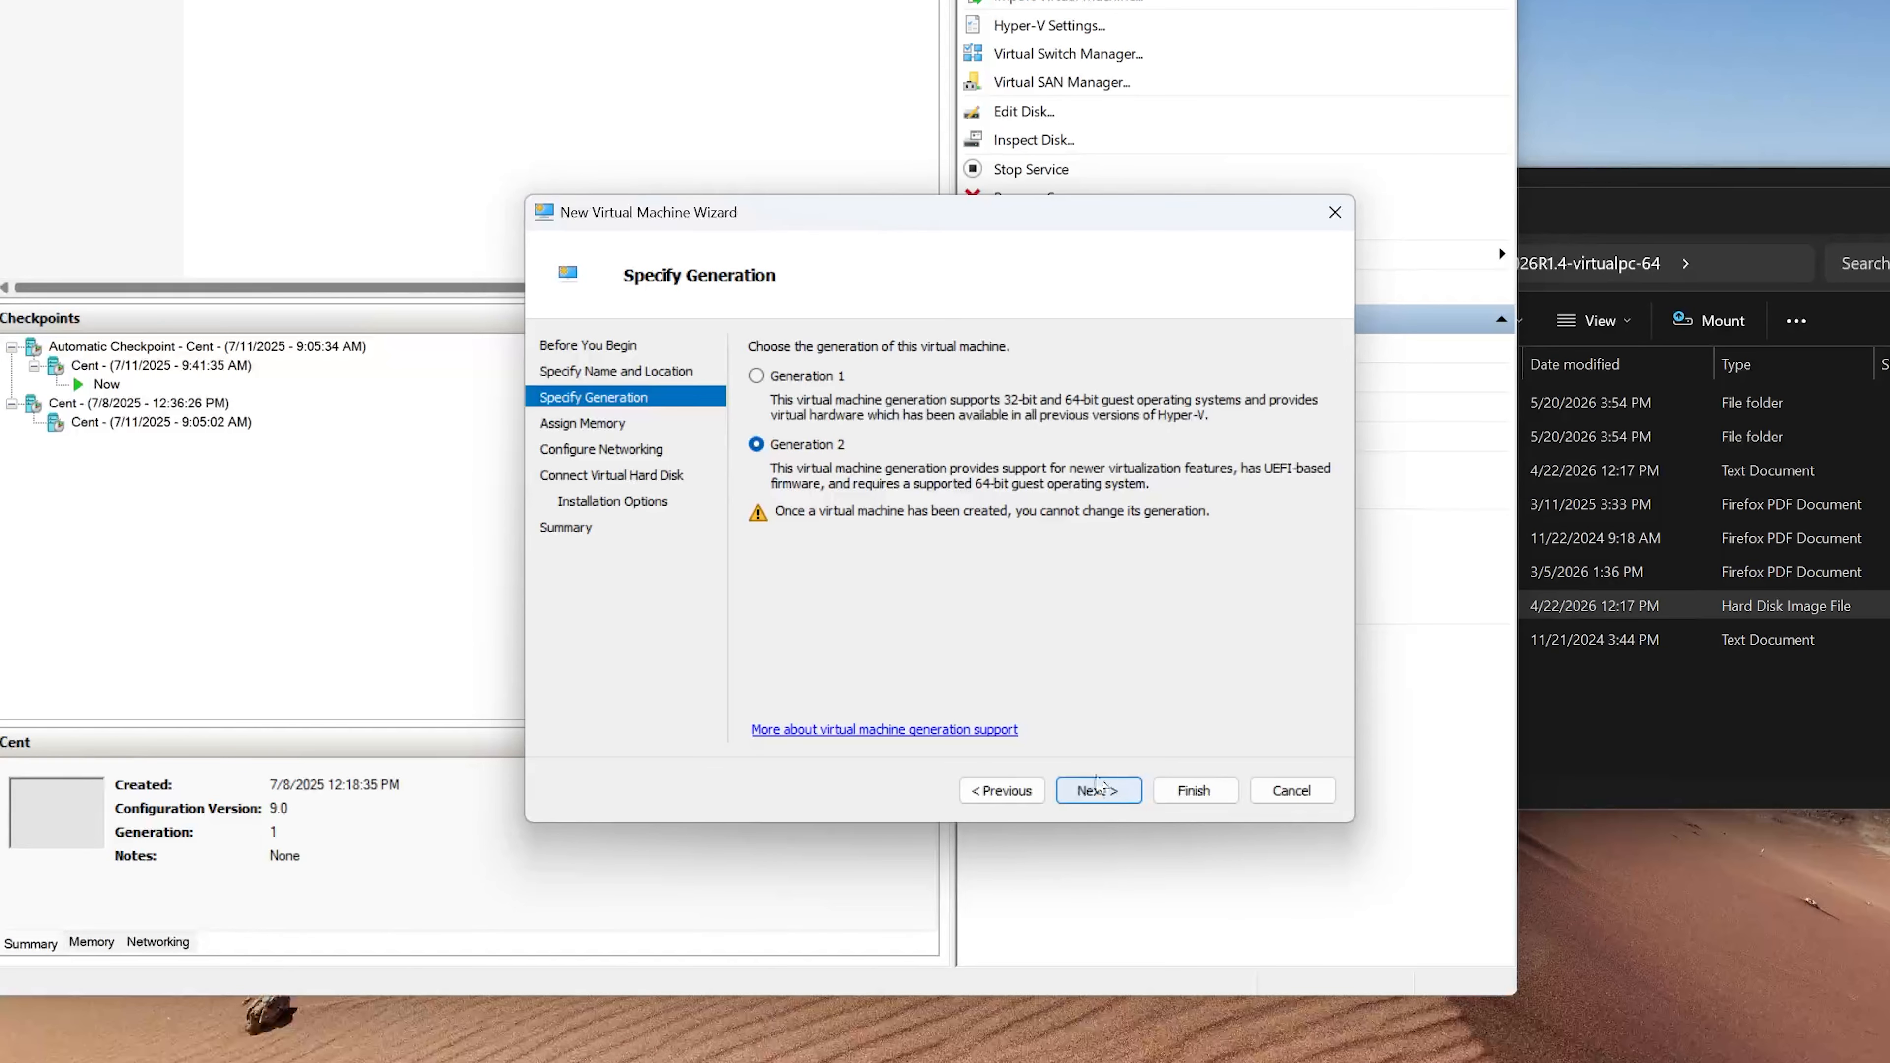
- Choose Generation 1 for the virtual machine and set its startup memory to 2048 MB
{"action": "left_click", "coordinate": [803, 378]}
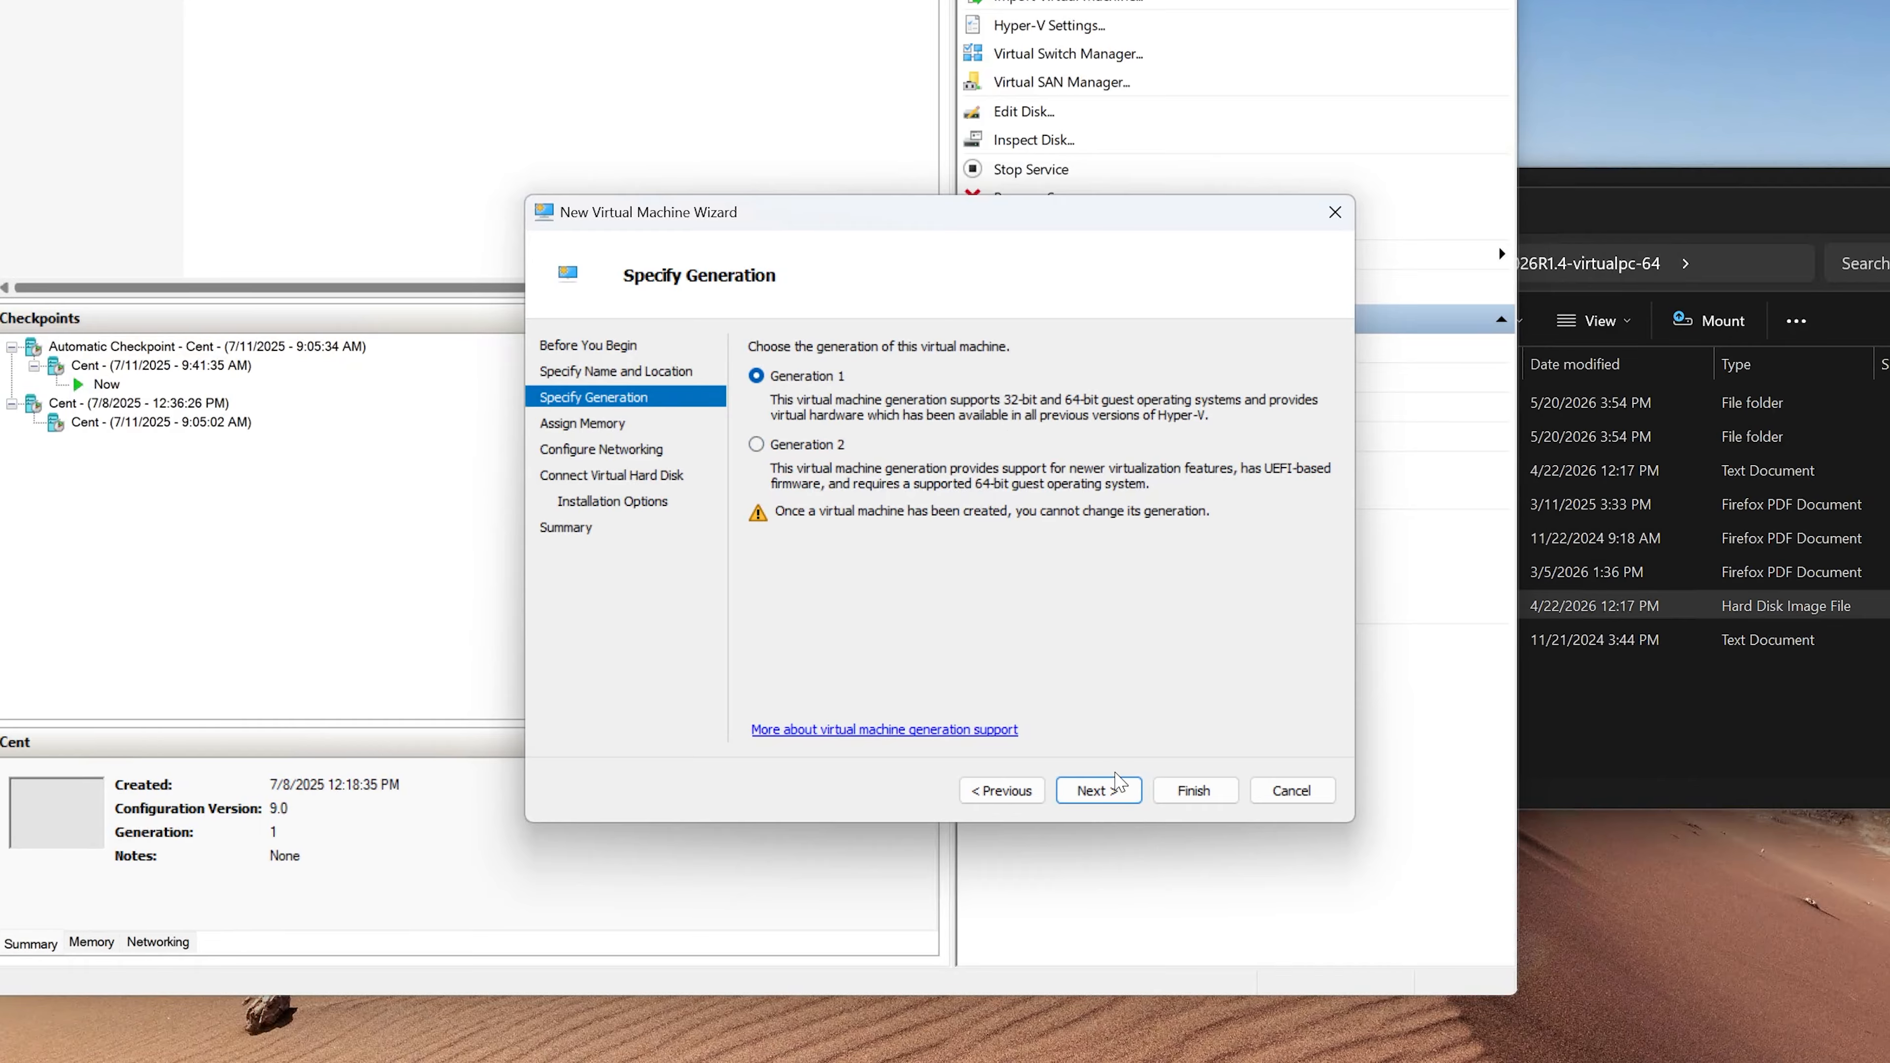
{"action": "left_click", "coordinate": [1098, 790]}
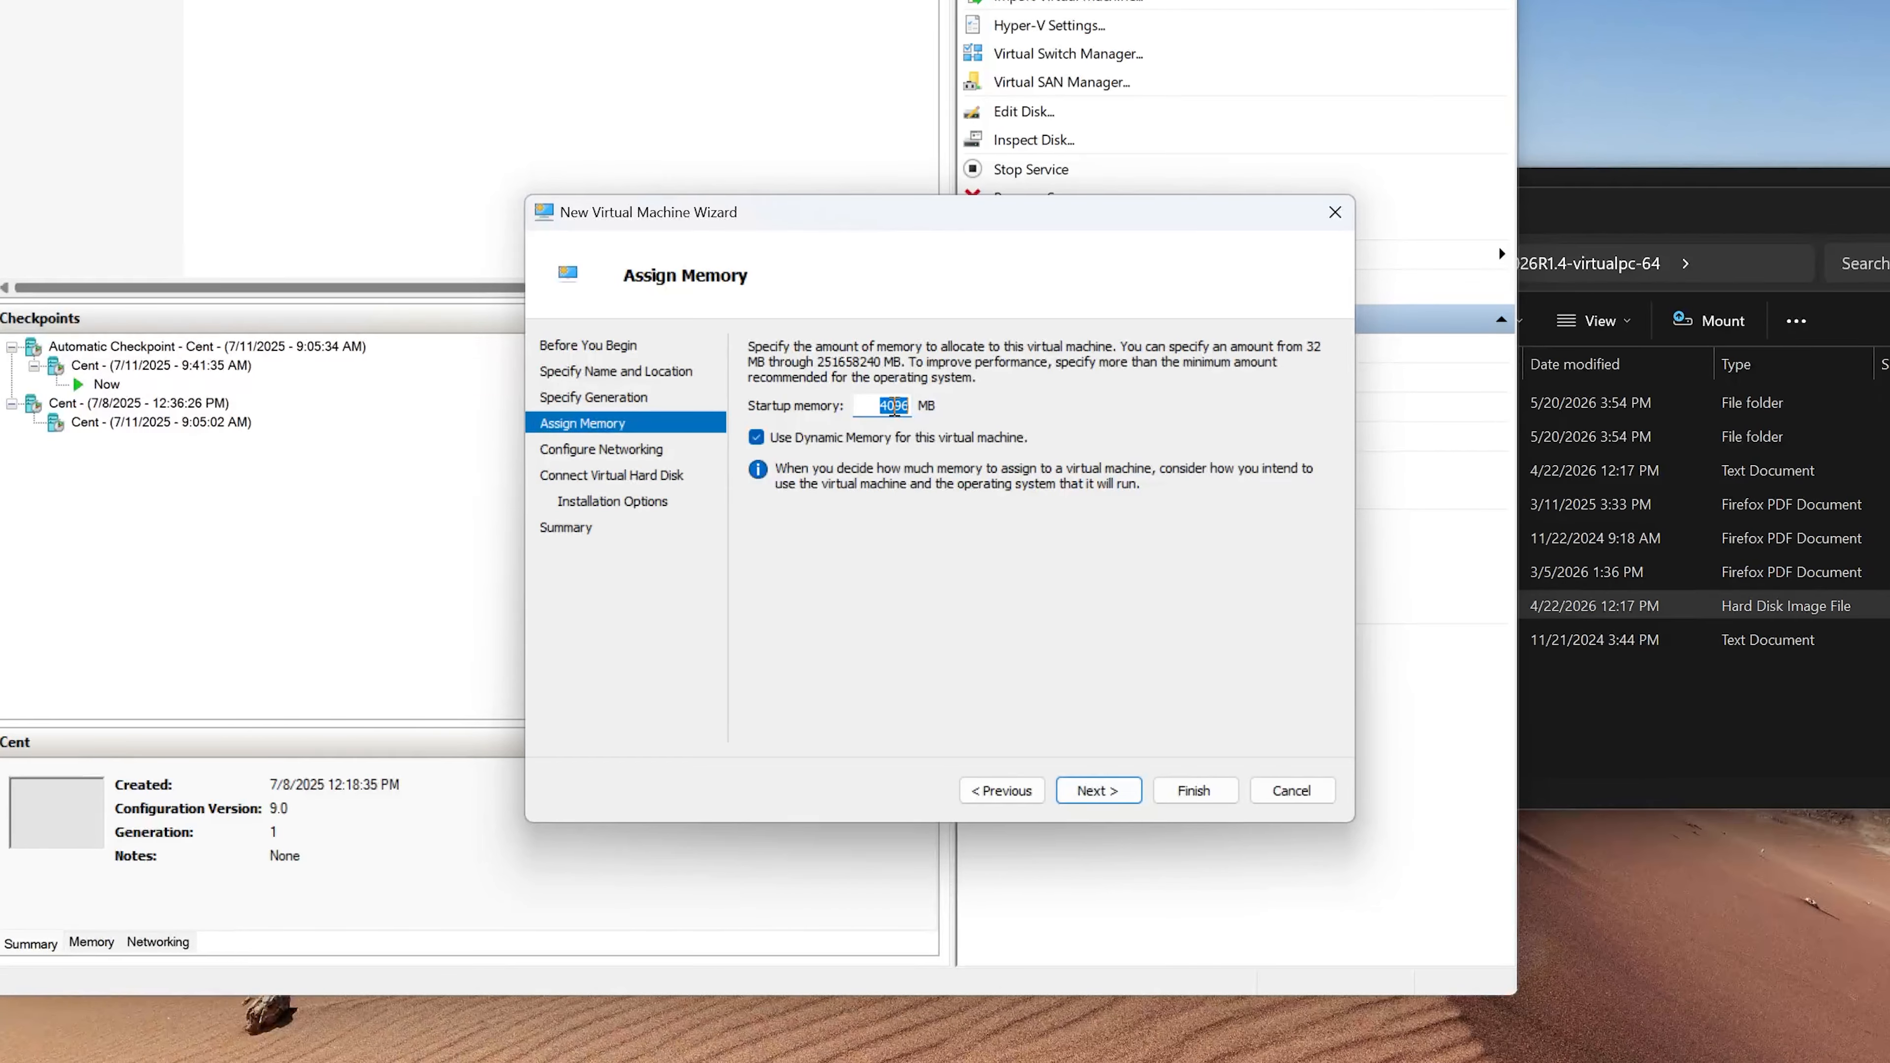
{"action": "key", "text": "BackSpace"}
{"action": "type", "text": "2048"}
{"action": "left_click", "coordinate": [998, 530]}
{"action": "left_click", "coordinate": [1128, 804]}
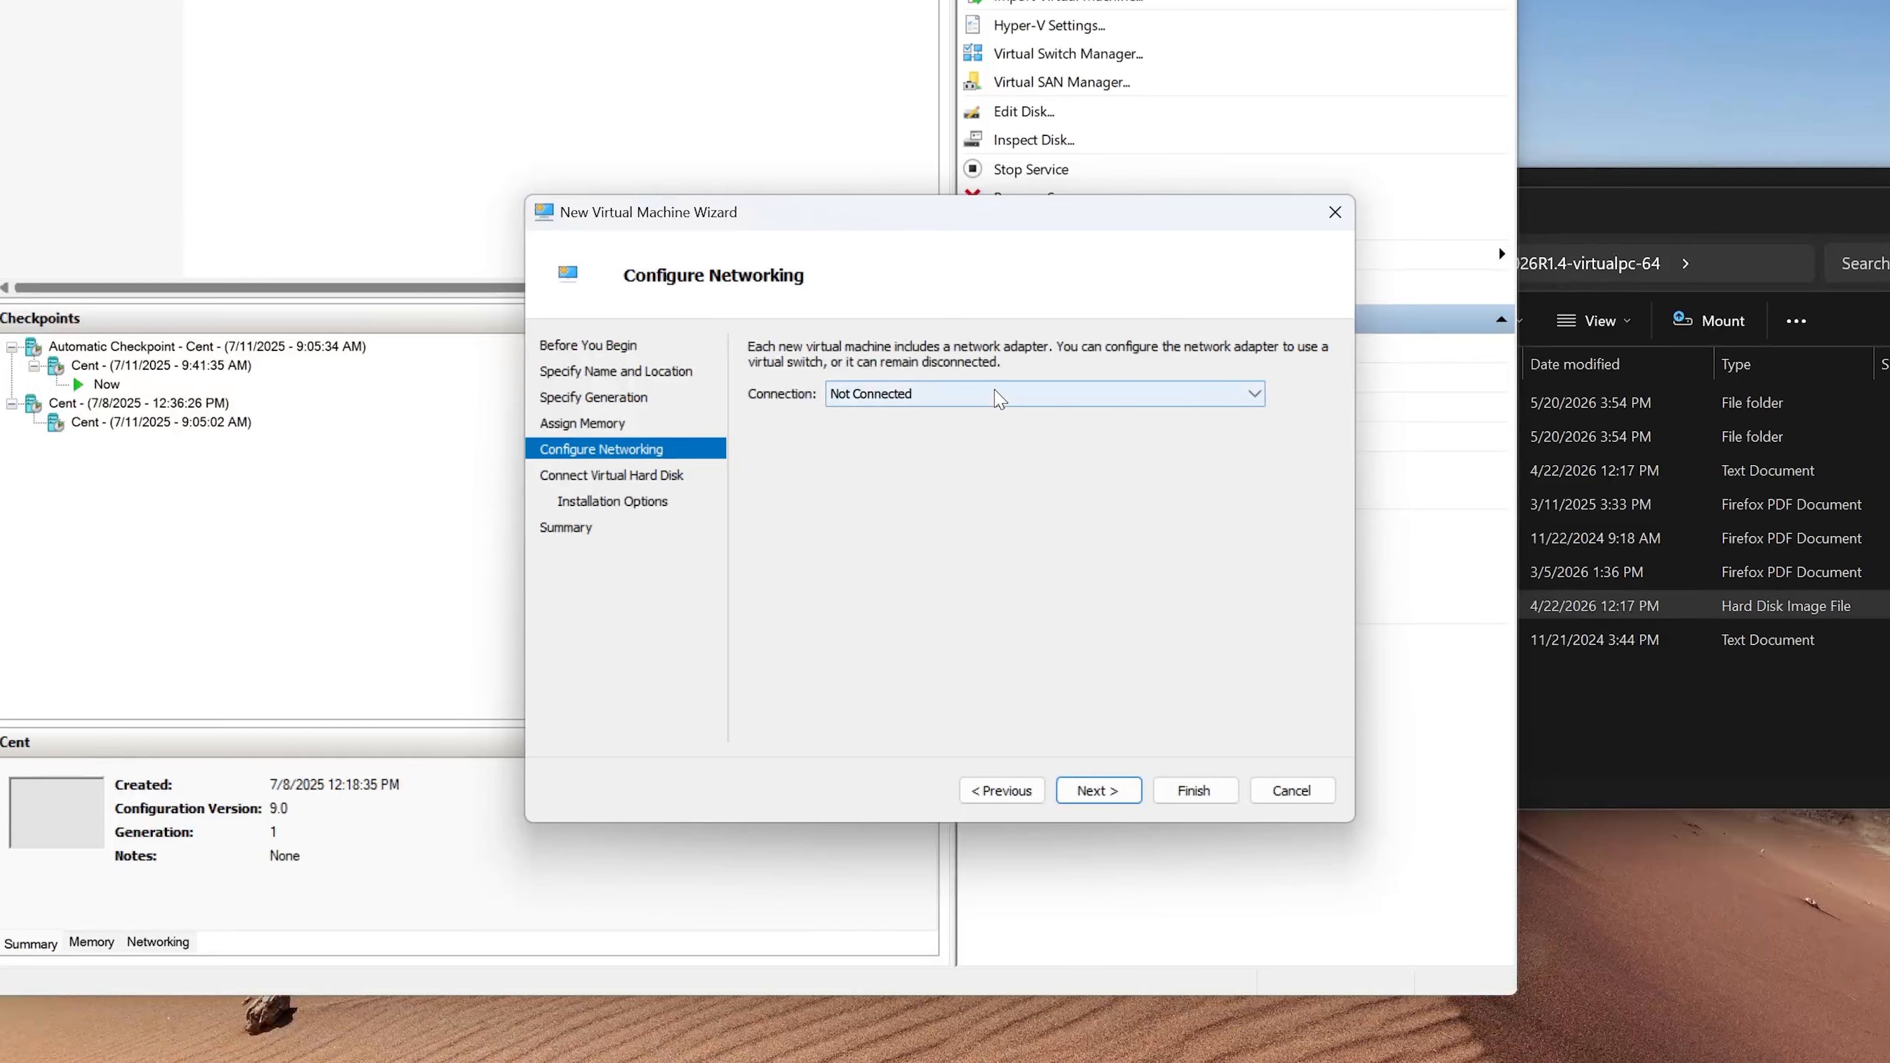
- Connect the virtual machine's network adapter to Default Switch
{"action": "left_click", "coordinate": [1001, 399]}
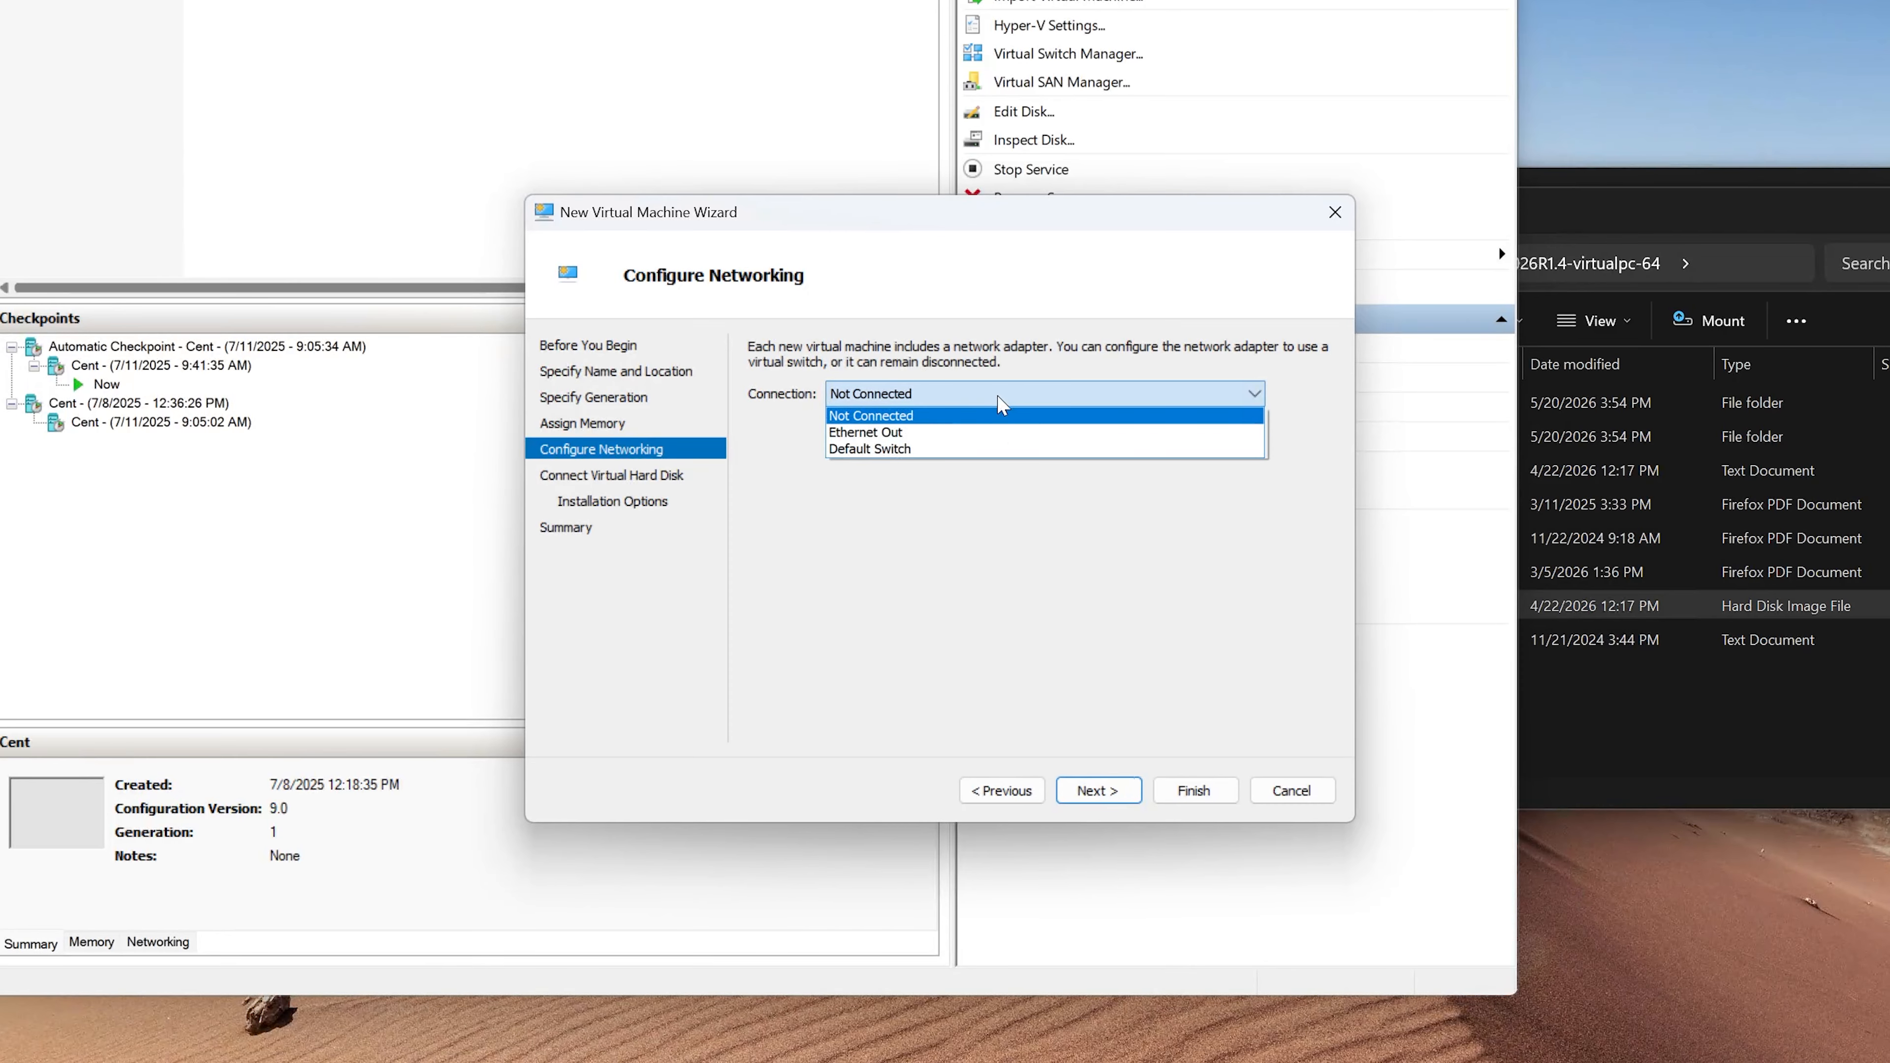
{"action": "left_click", "coordinate": [992, 449]}
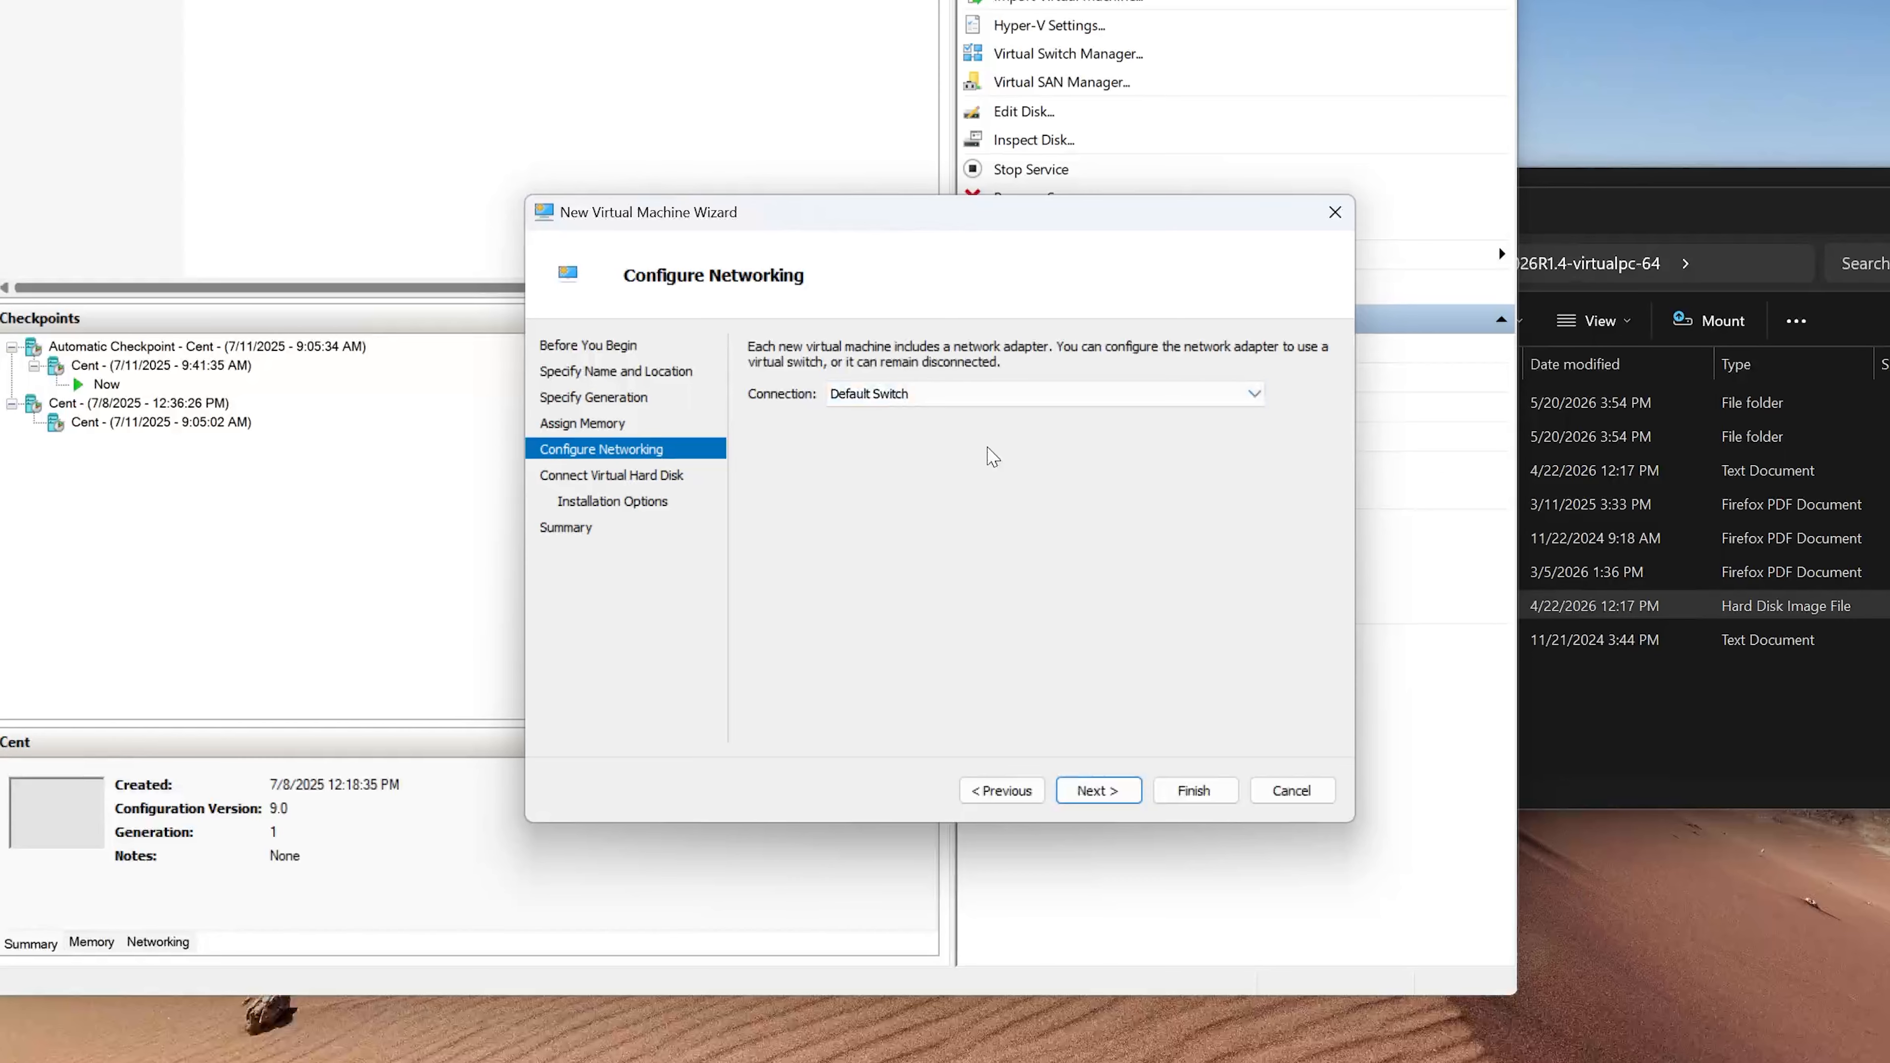
{"action": "left_click", "coordinate": [1125, 792]}
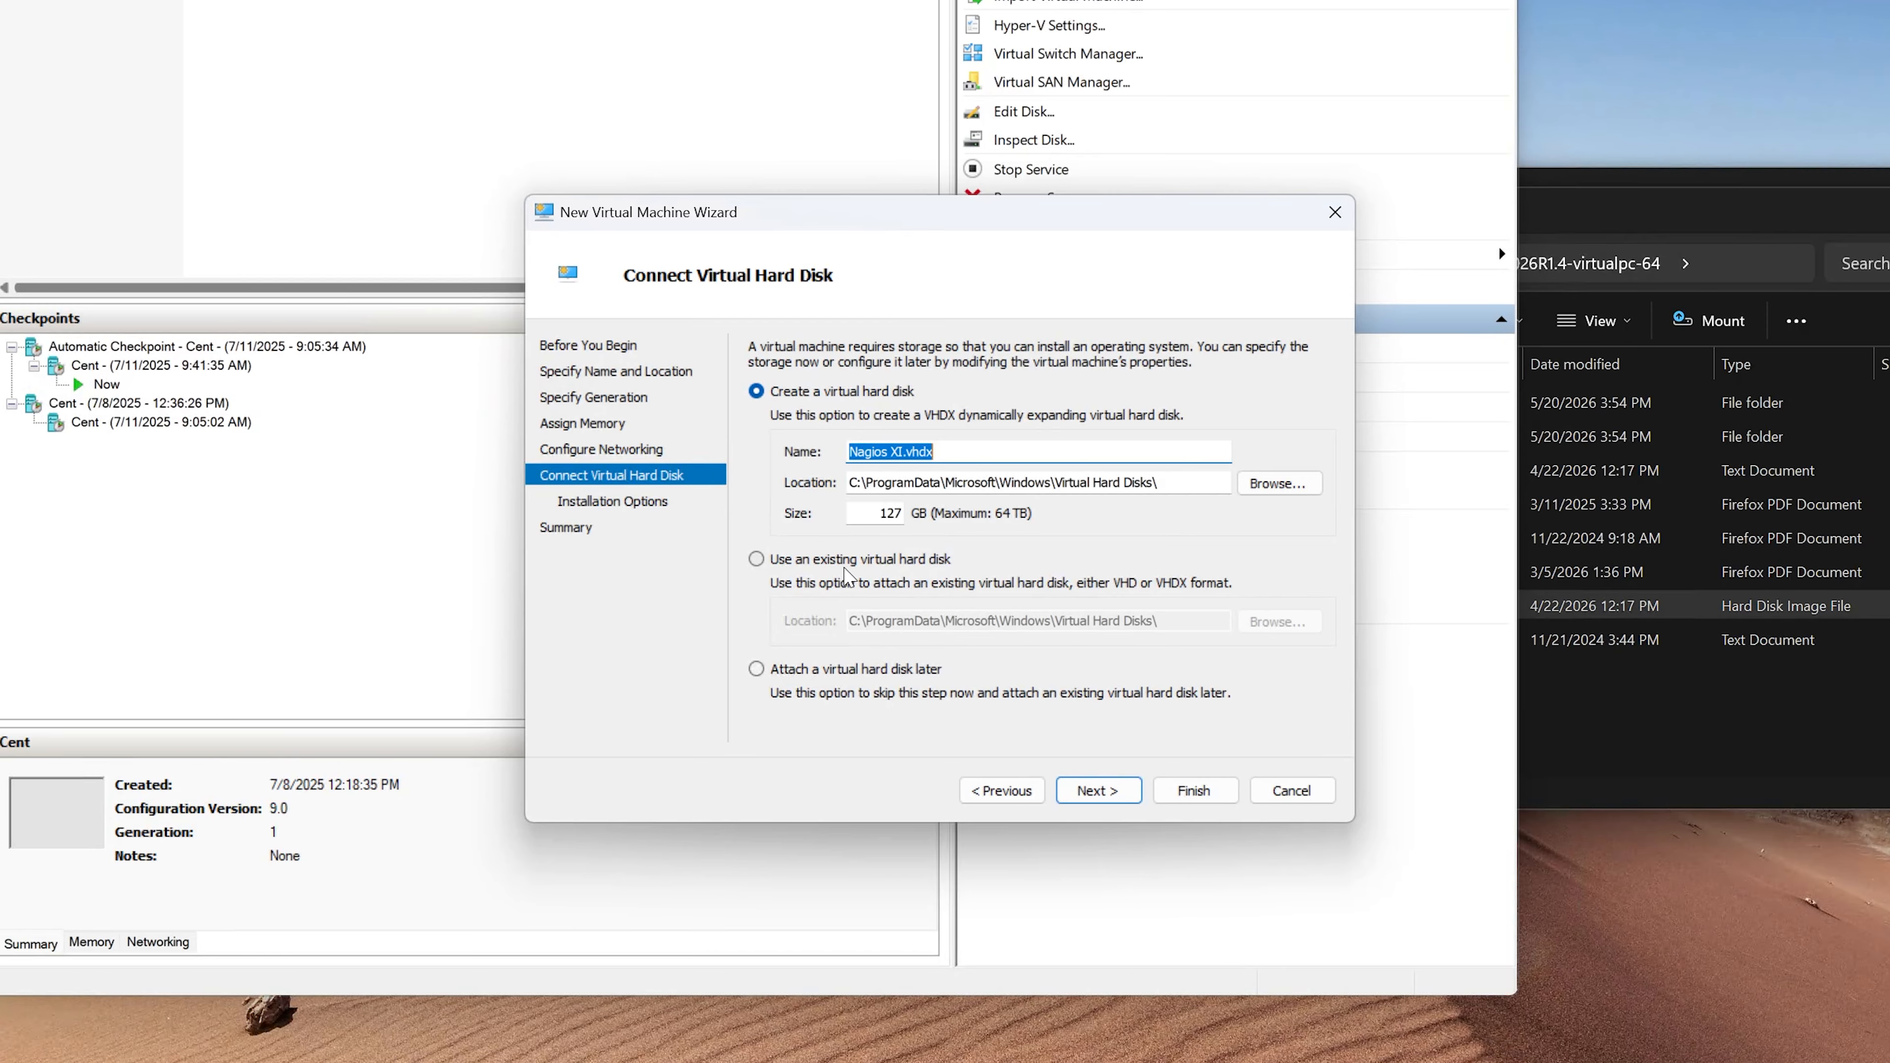
- Attach the existing virtual hard disk nagiosxi-64.vhd from Documents > Nagios > nagiosxi-2026R1.4-virtualpc-64 and recheck the disk settings from the summary
{"action": "left_click", "coordinate": [756, 559]}
{"action": "left_click", "coordinate": [1277, 622]}
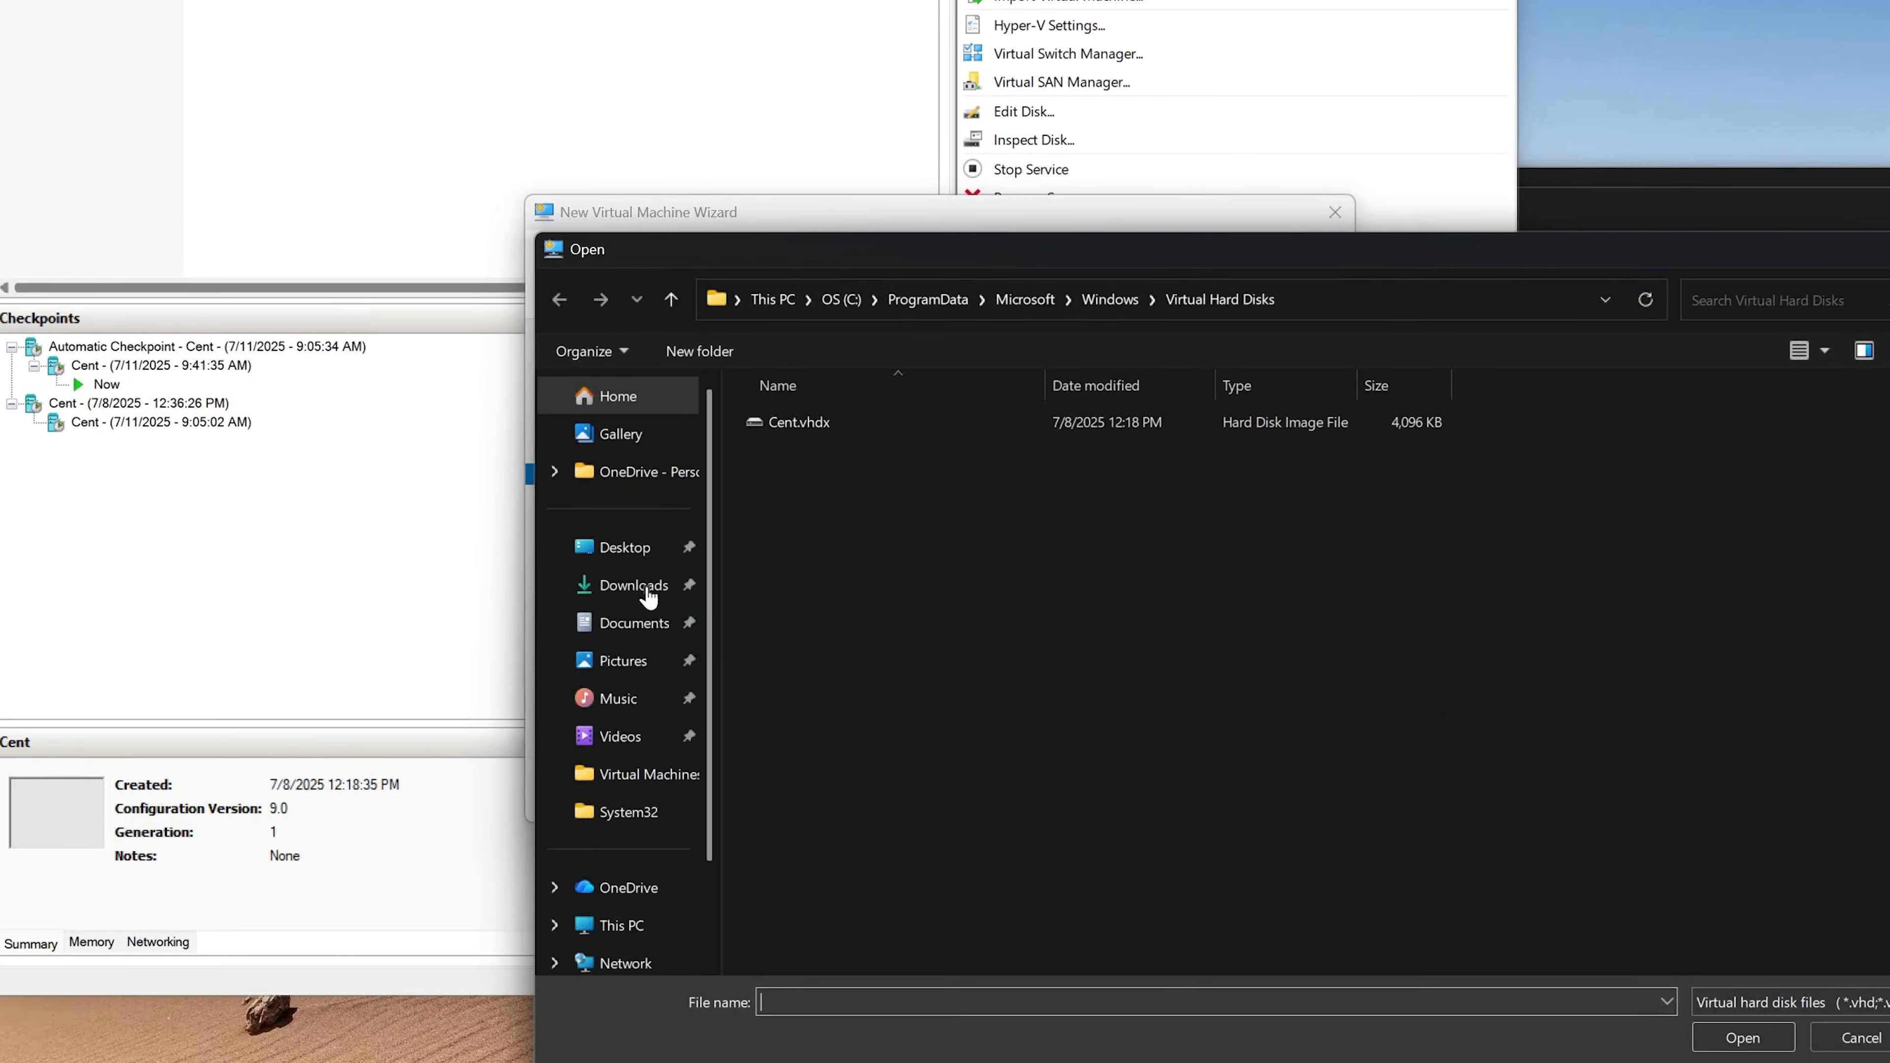
{"action": "left_click", "coordinate": [634, 624]}
{"action": "double_click", "coordinate": [846, 458]}
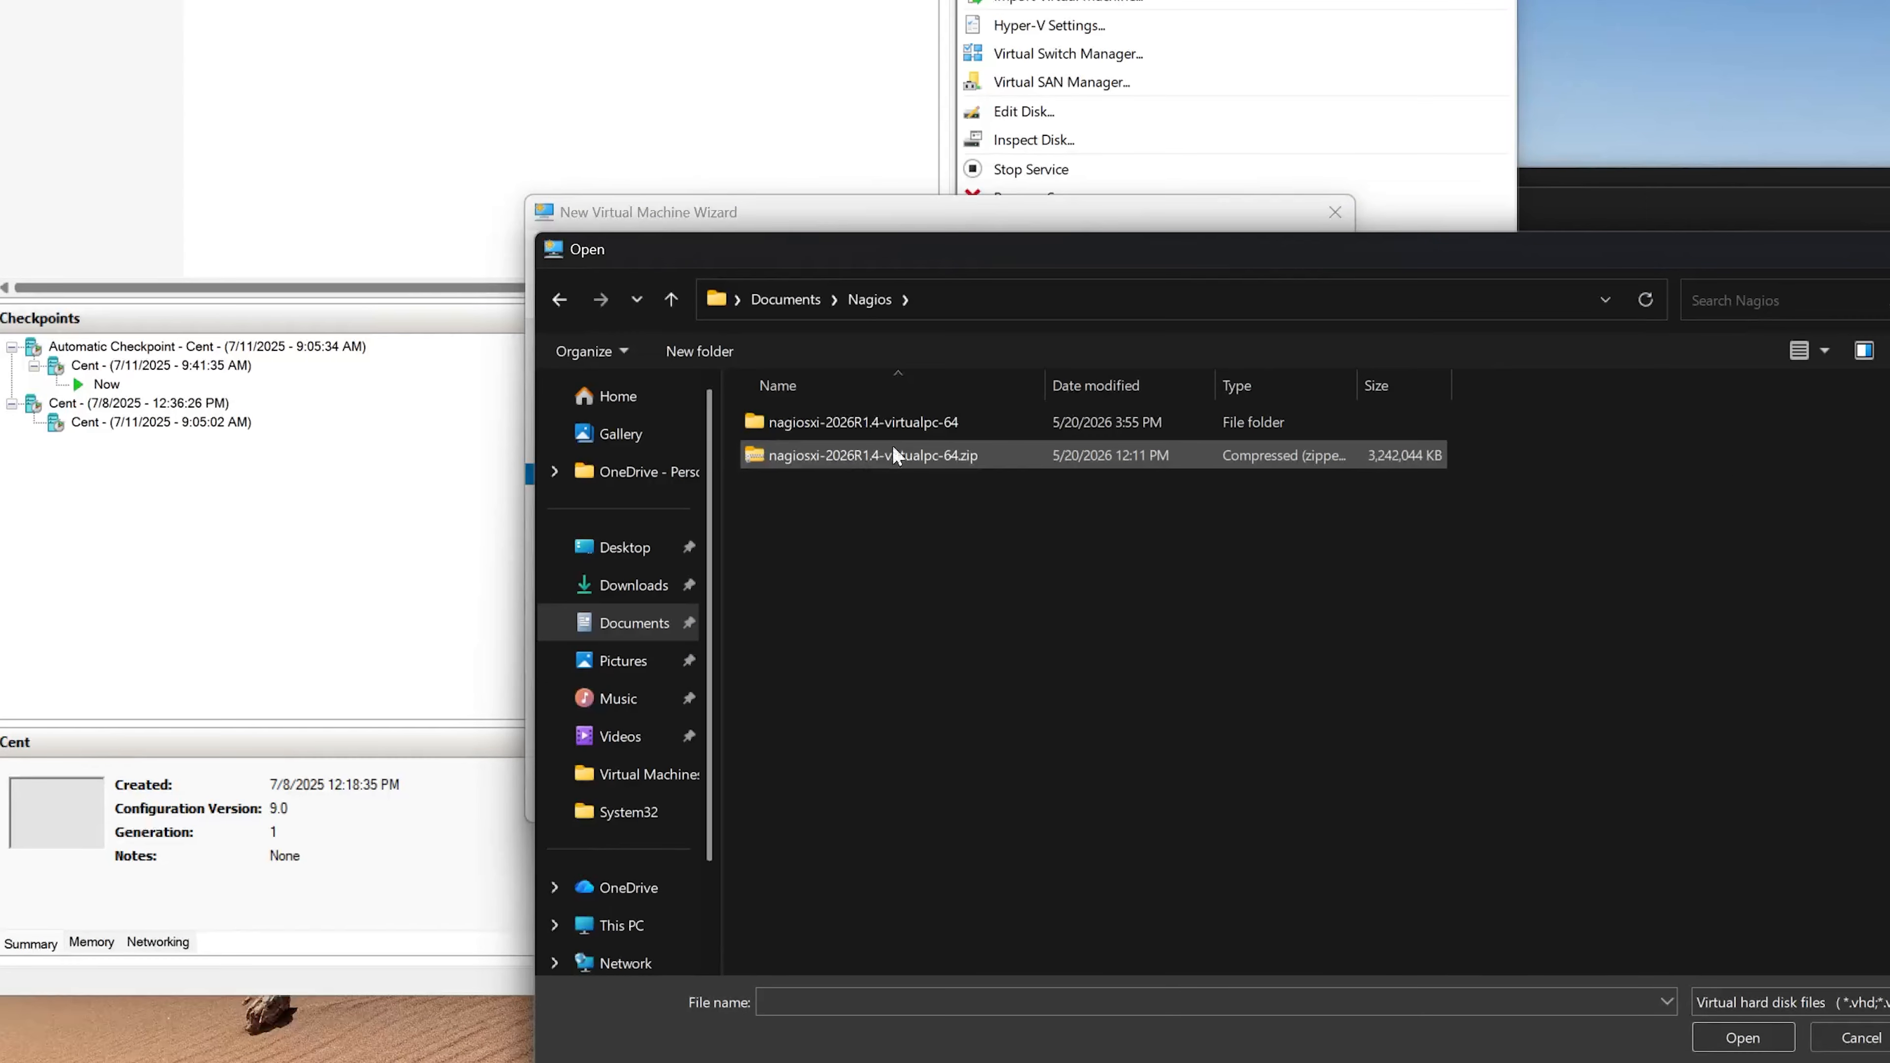
{"action": "double_click", "coordinate": [936, 420]}
{"action": "left_click", "coordinate": [926, 489]}
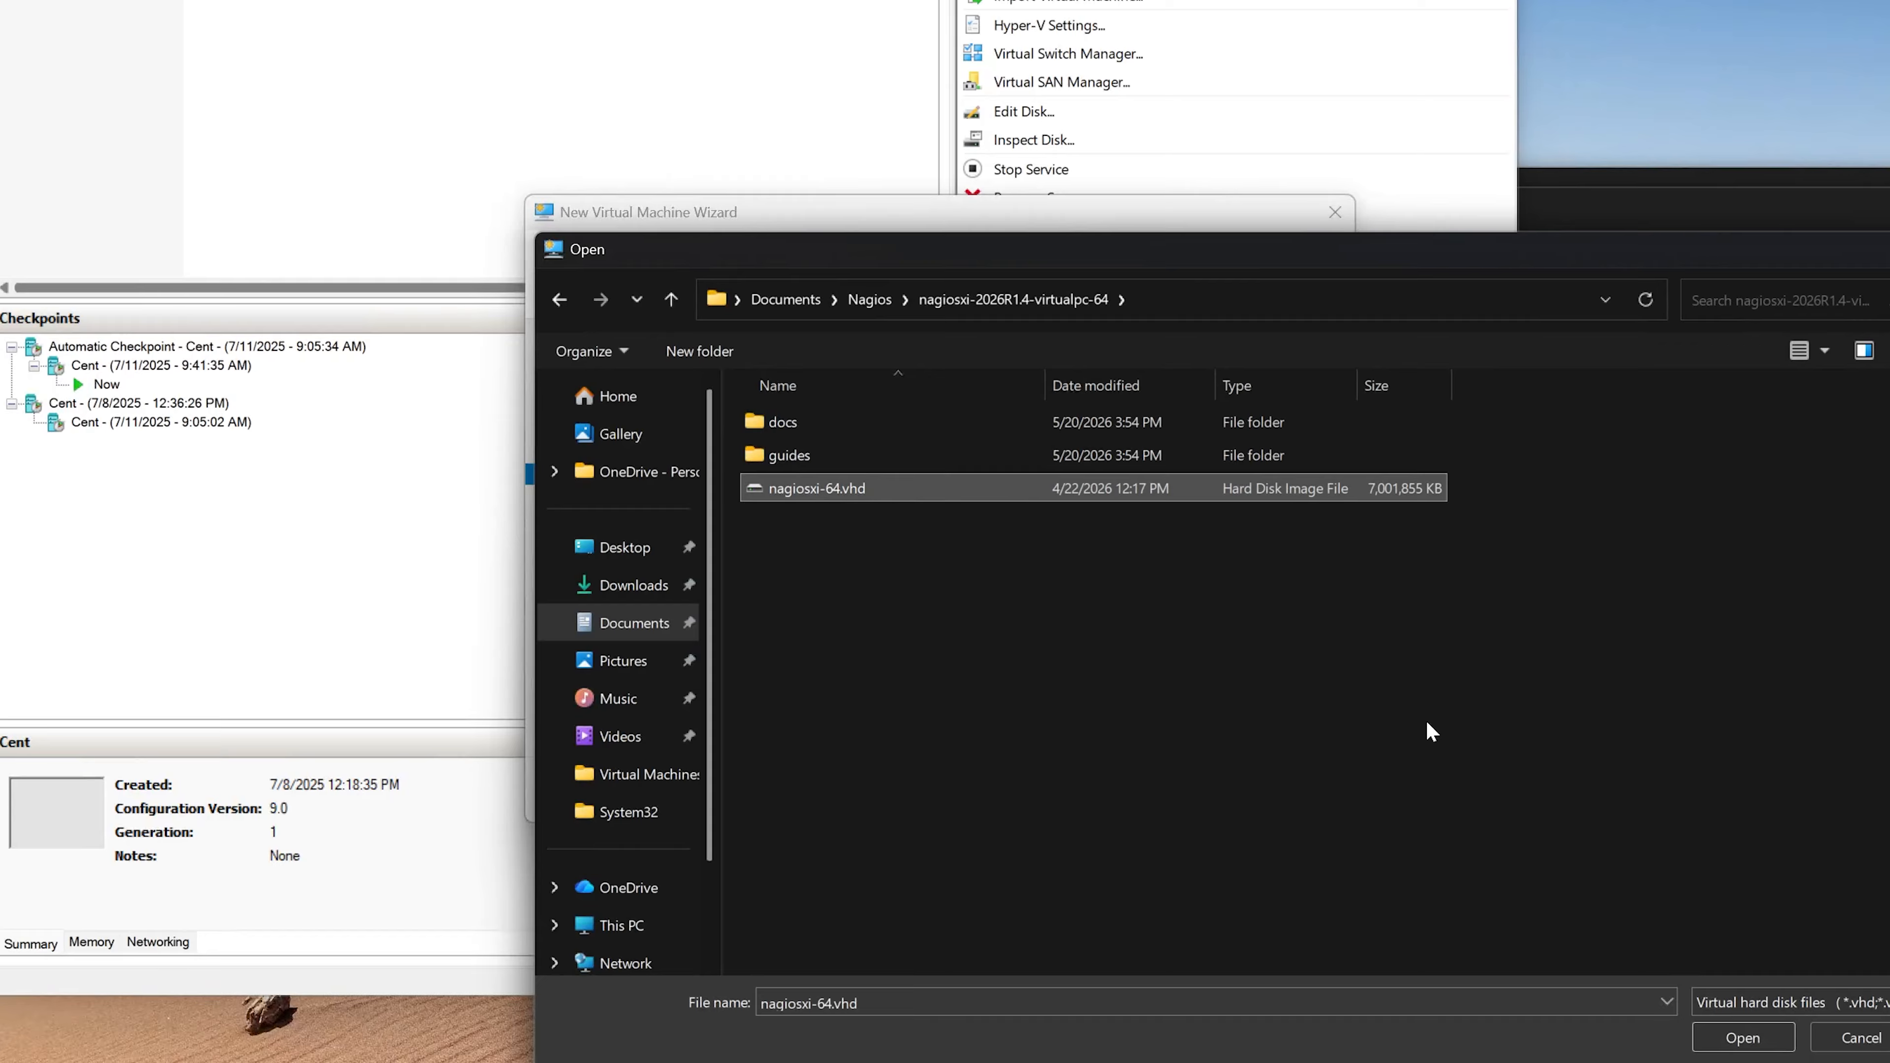
{"action": "left_click", "coordinate": [1723, 1039]}
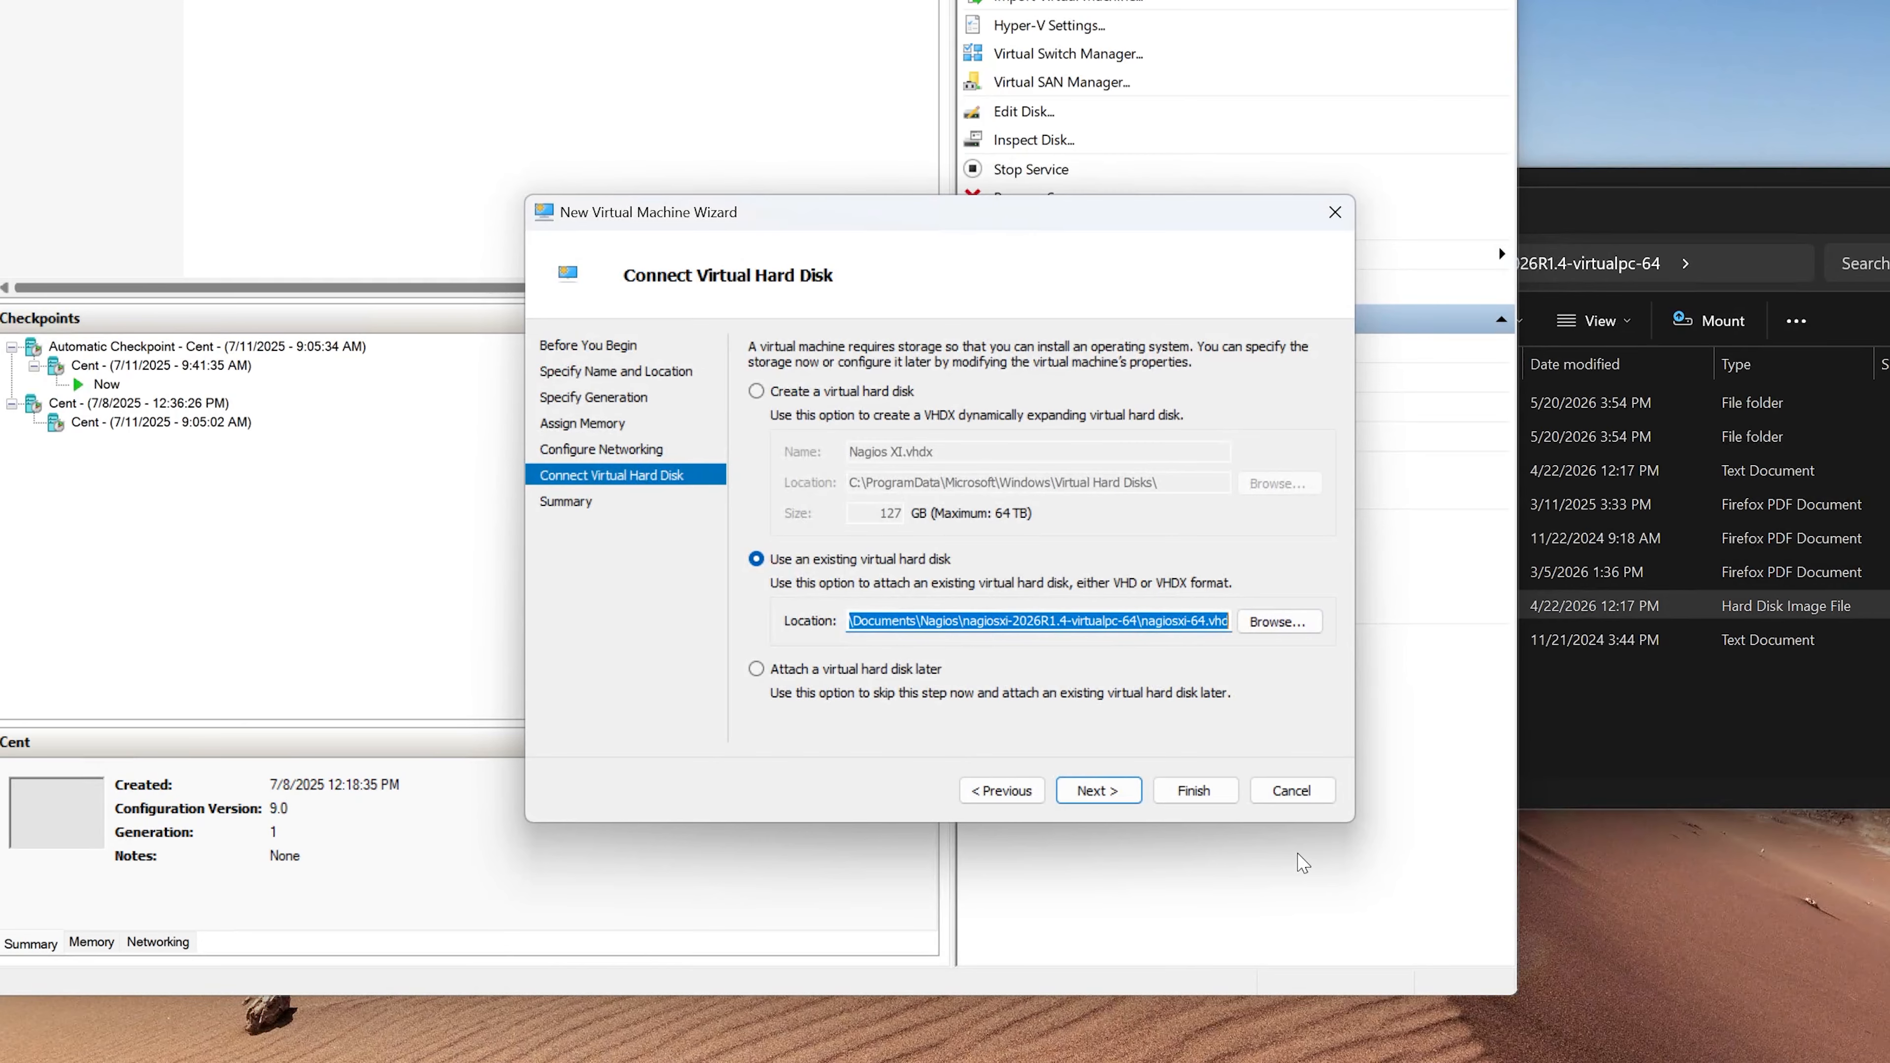
{"action": "left_click", "coordinate": [1107, 791]}
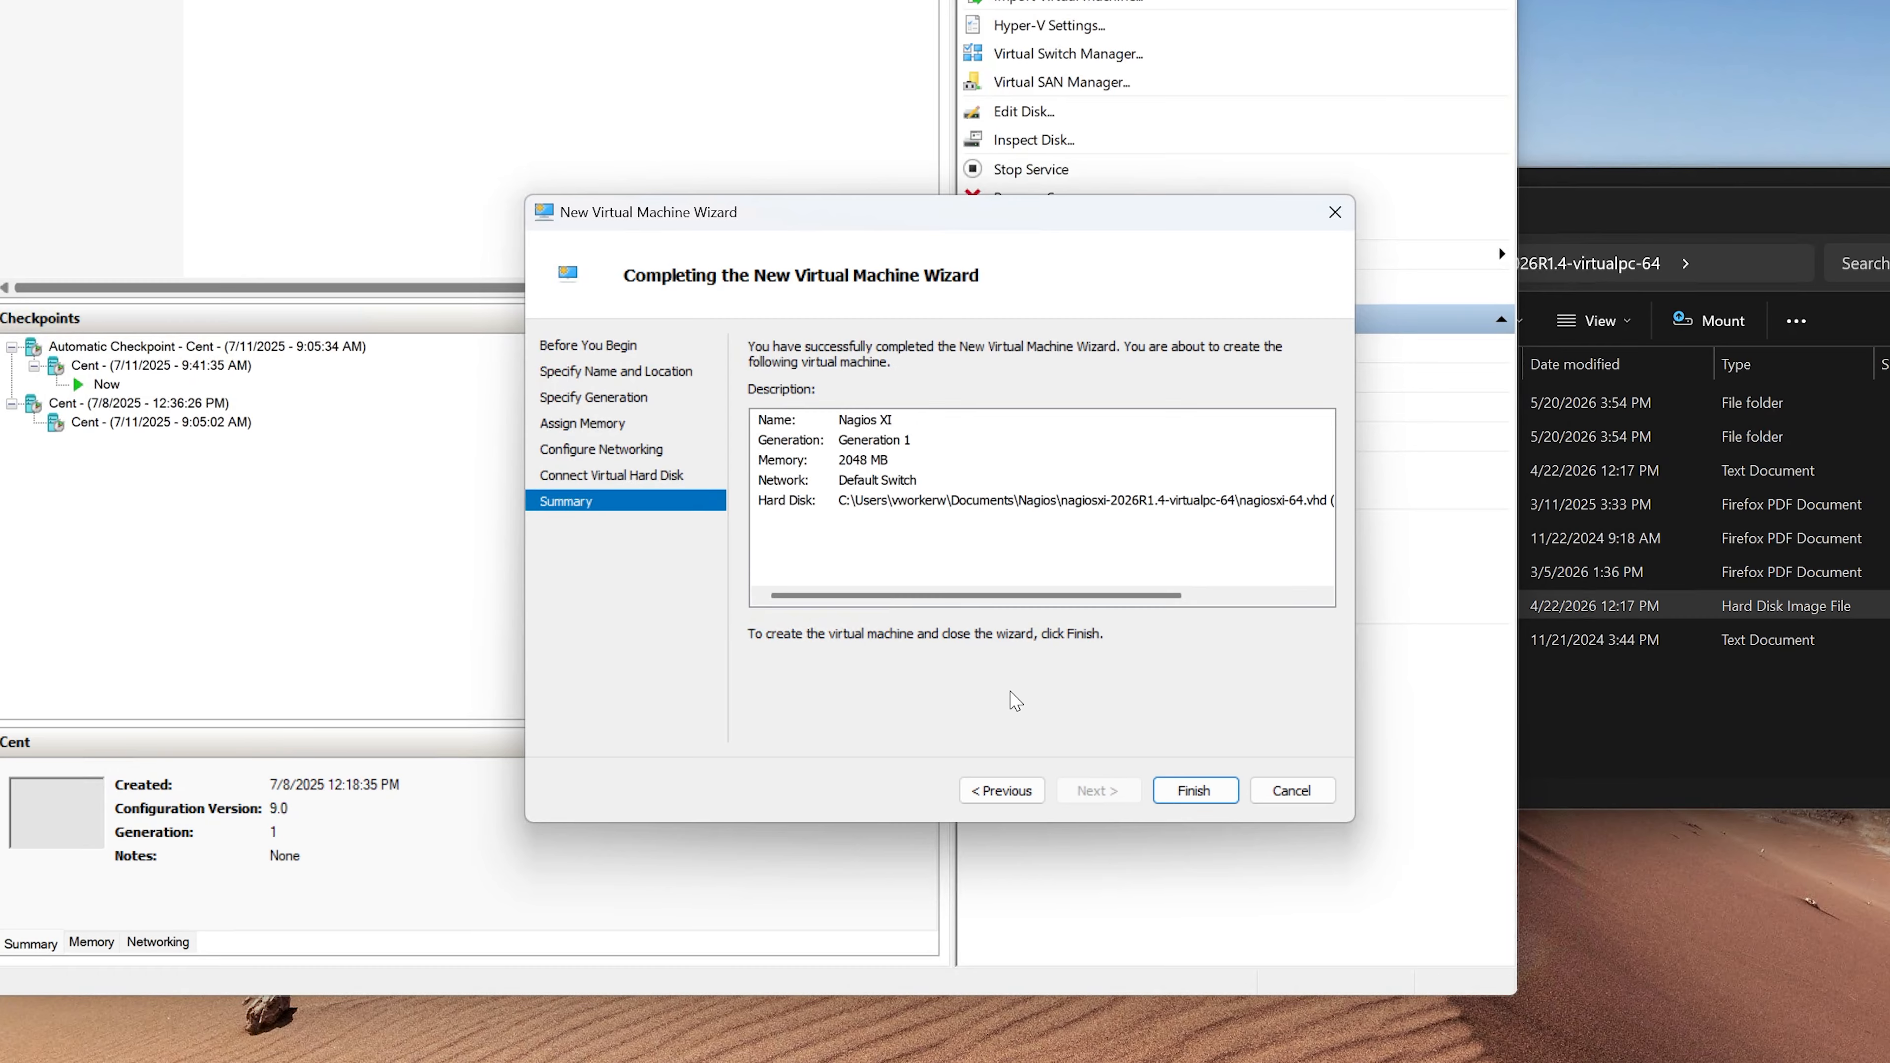
{"action": "left_click", "coordinate": [664, 476]}
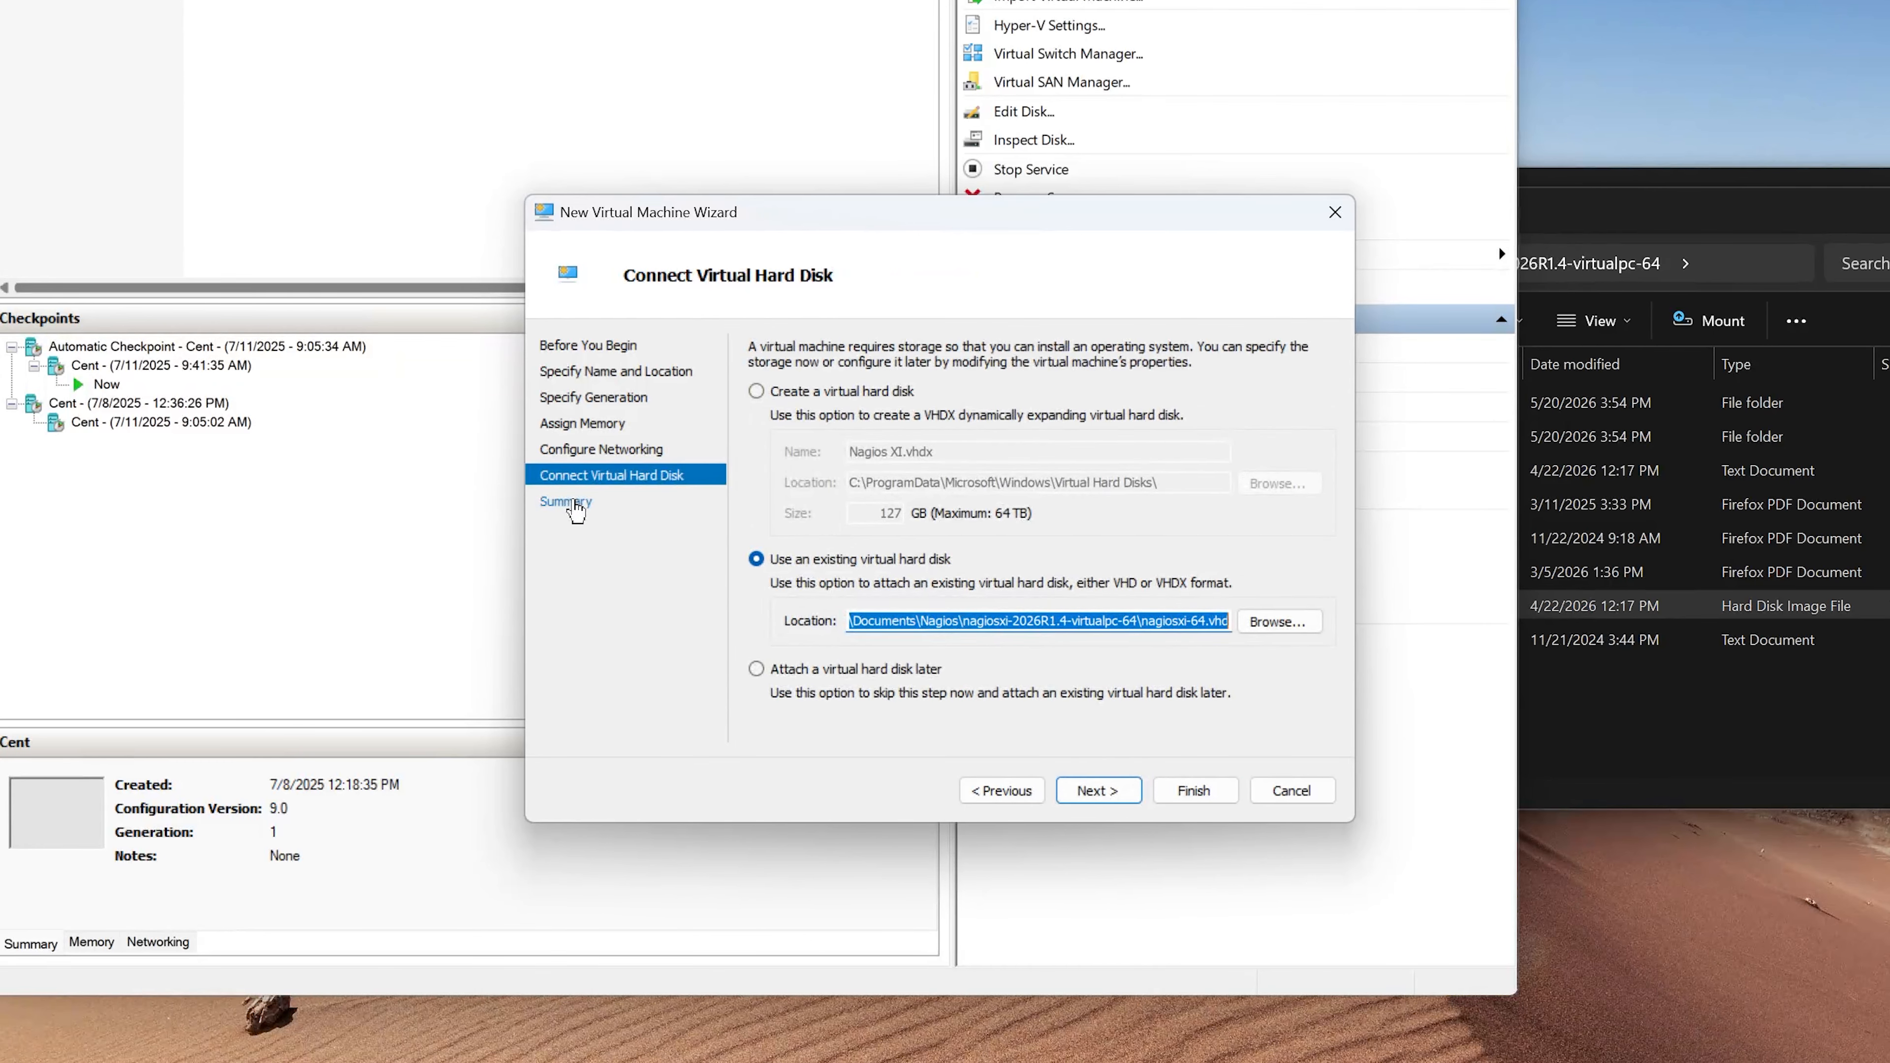
- Review the summary and finish creating the Nagios XI virtual machine
{"action": "left_click", "coordinate": [658, 503]}
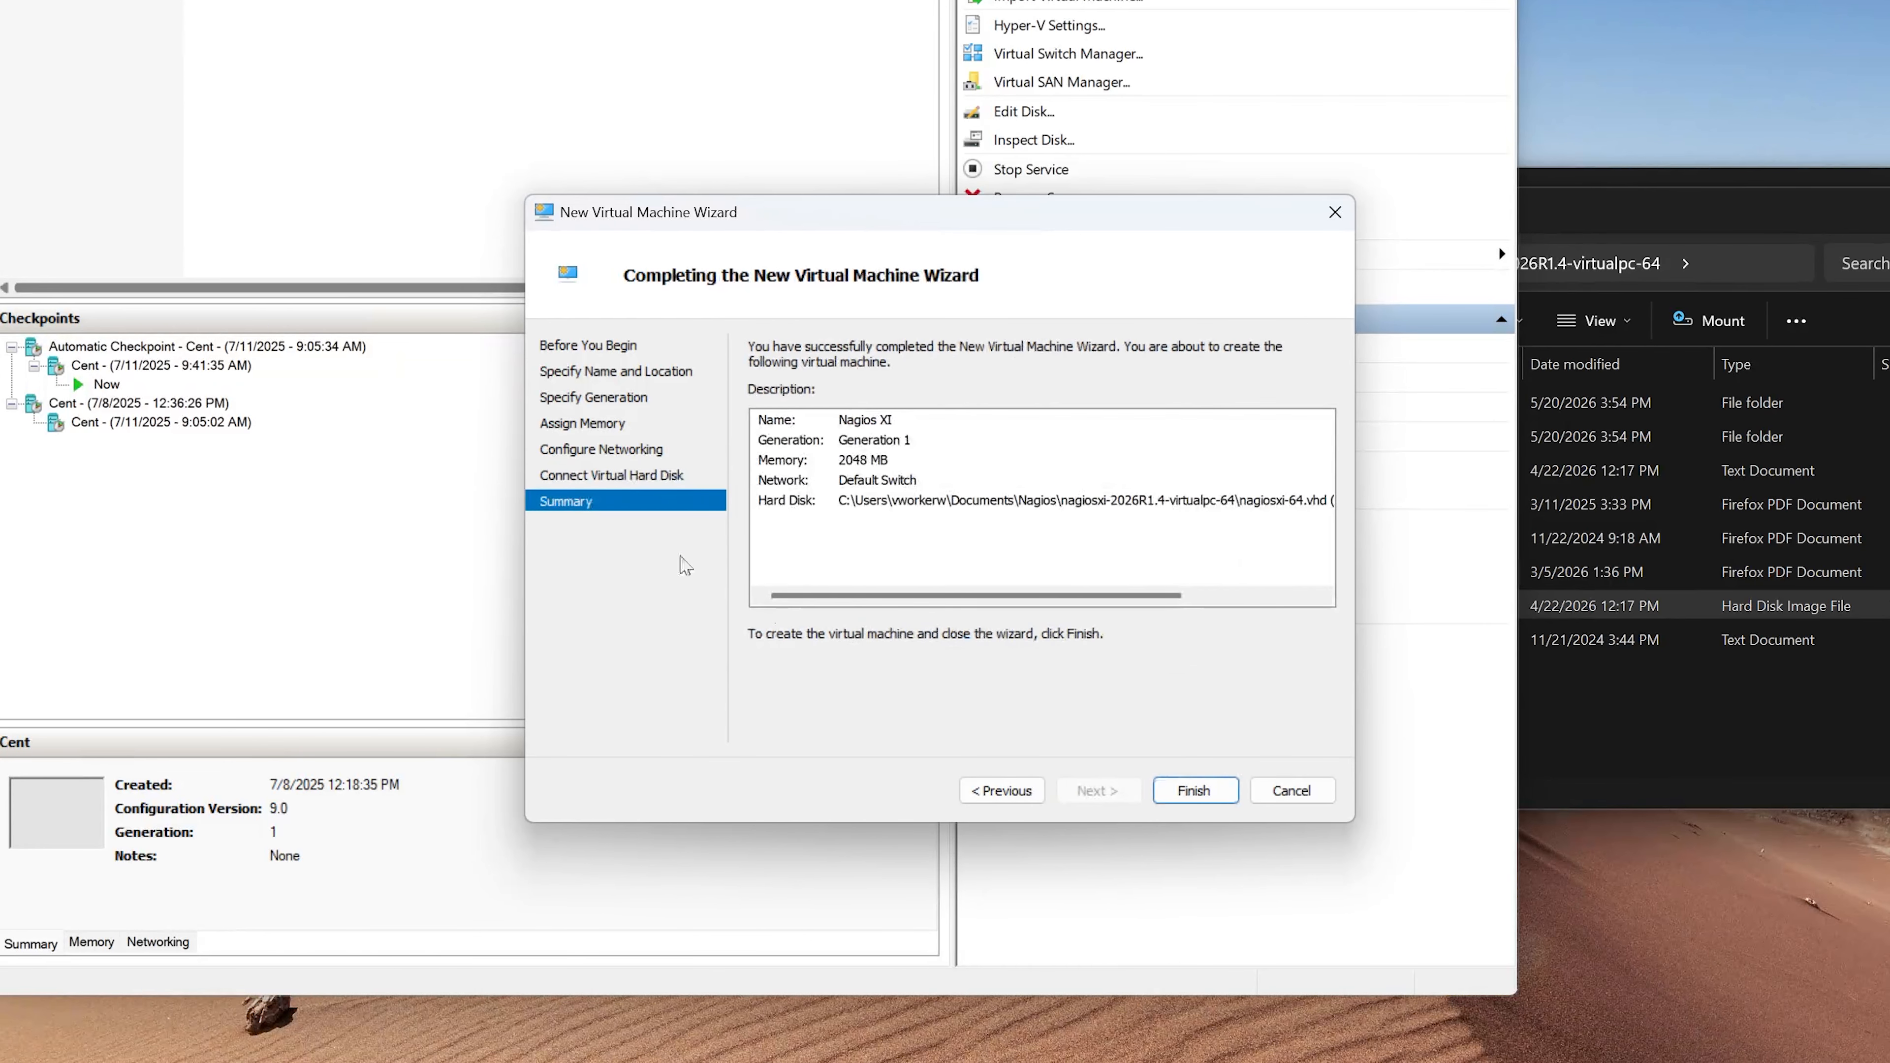
{"action": "left_click", "coordinate": [1177, 792]}
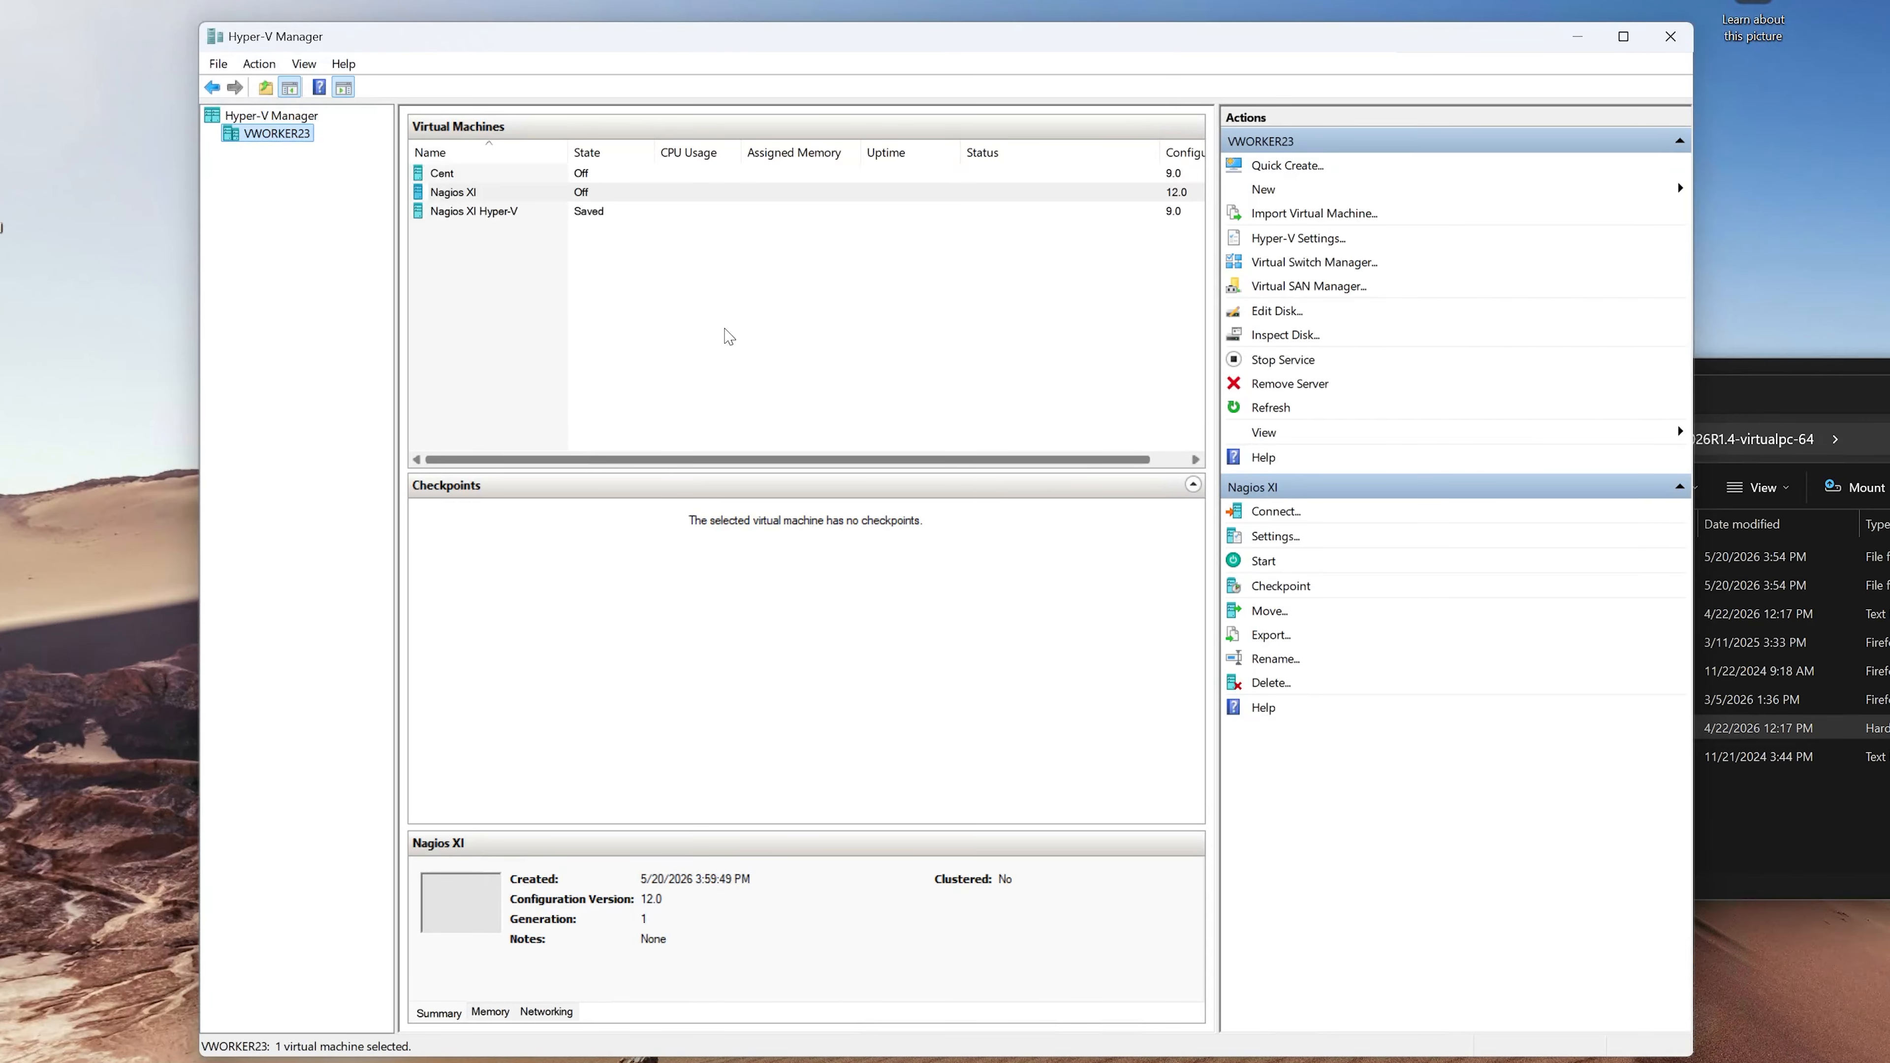
- Start the Nagios XI virtual machine and connect to its console
{"action": "left_click", "coordinate": [496, 195]}
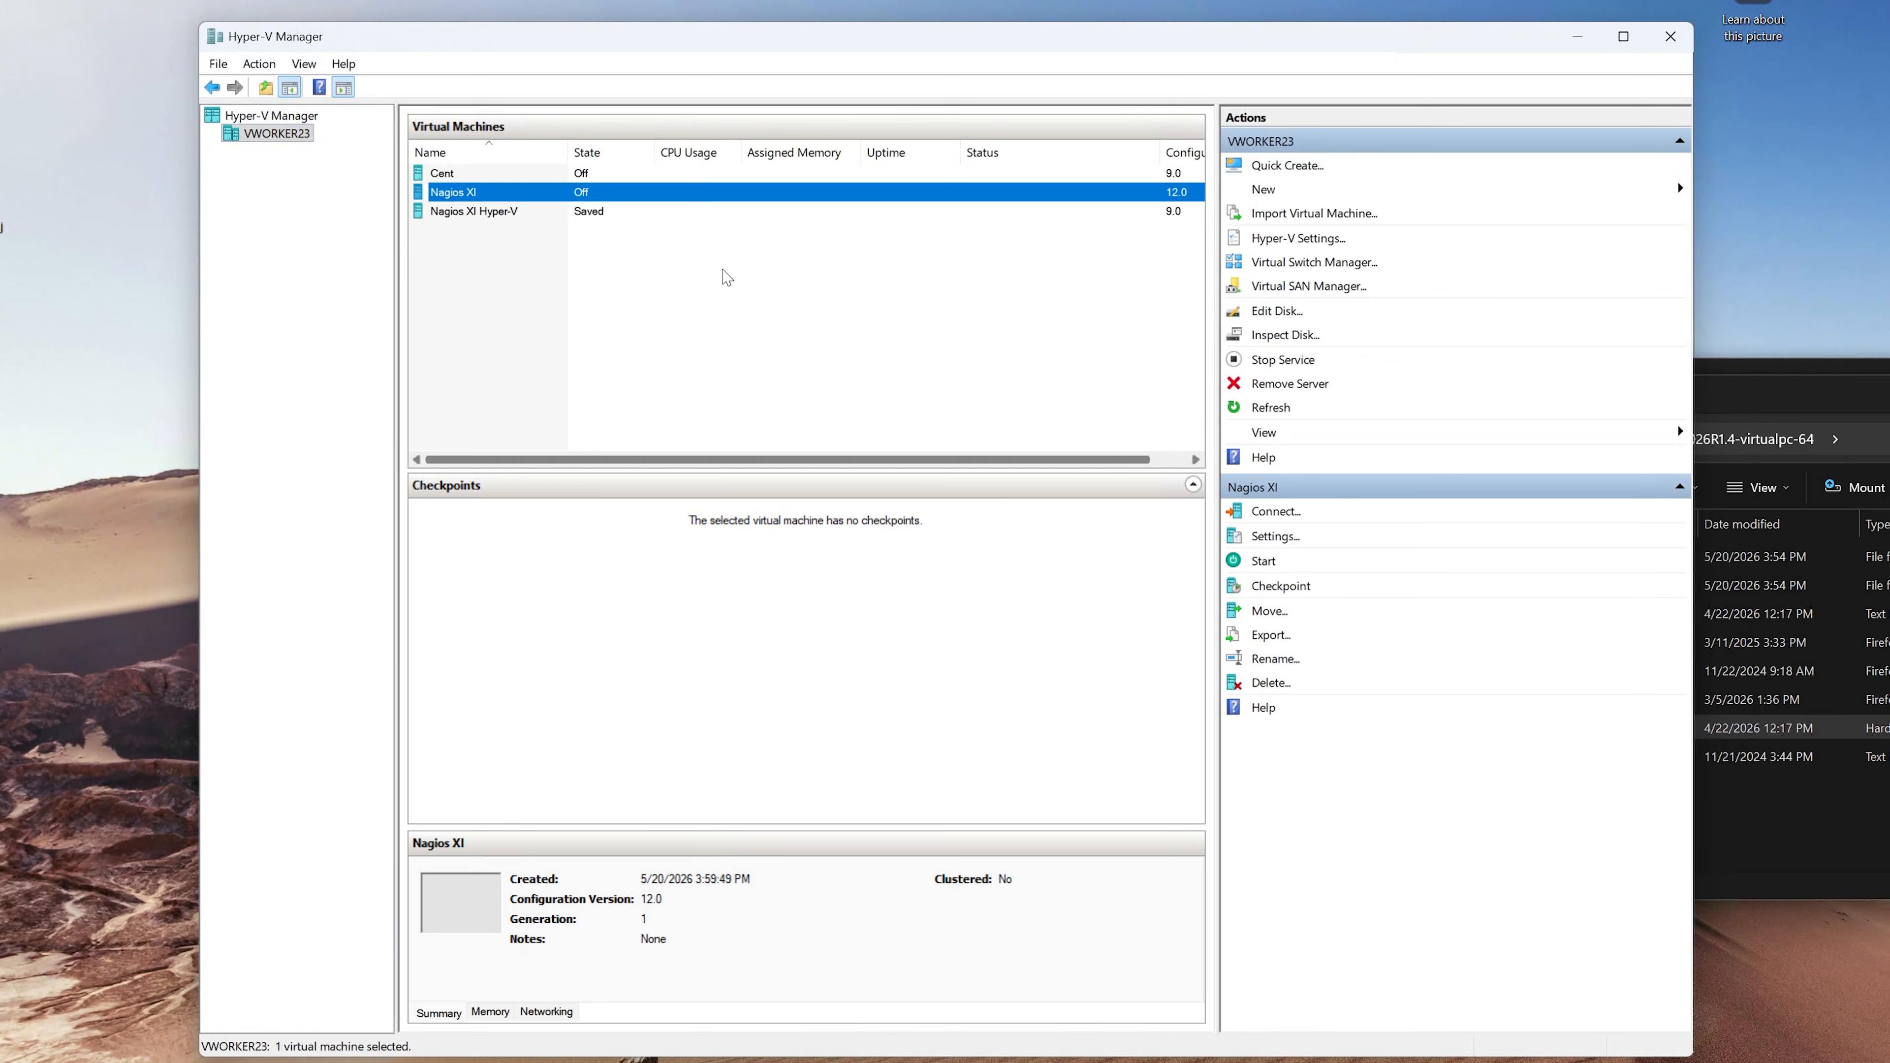
{"action": "left_click", "coordinate": [1264, 562]}
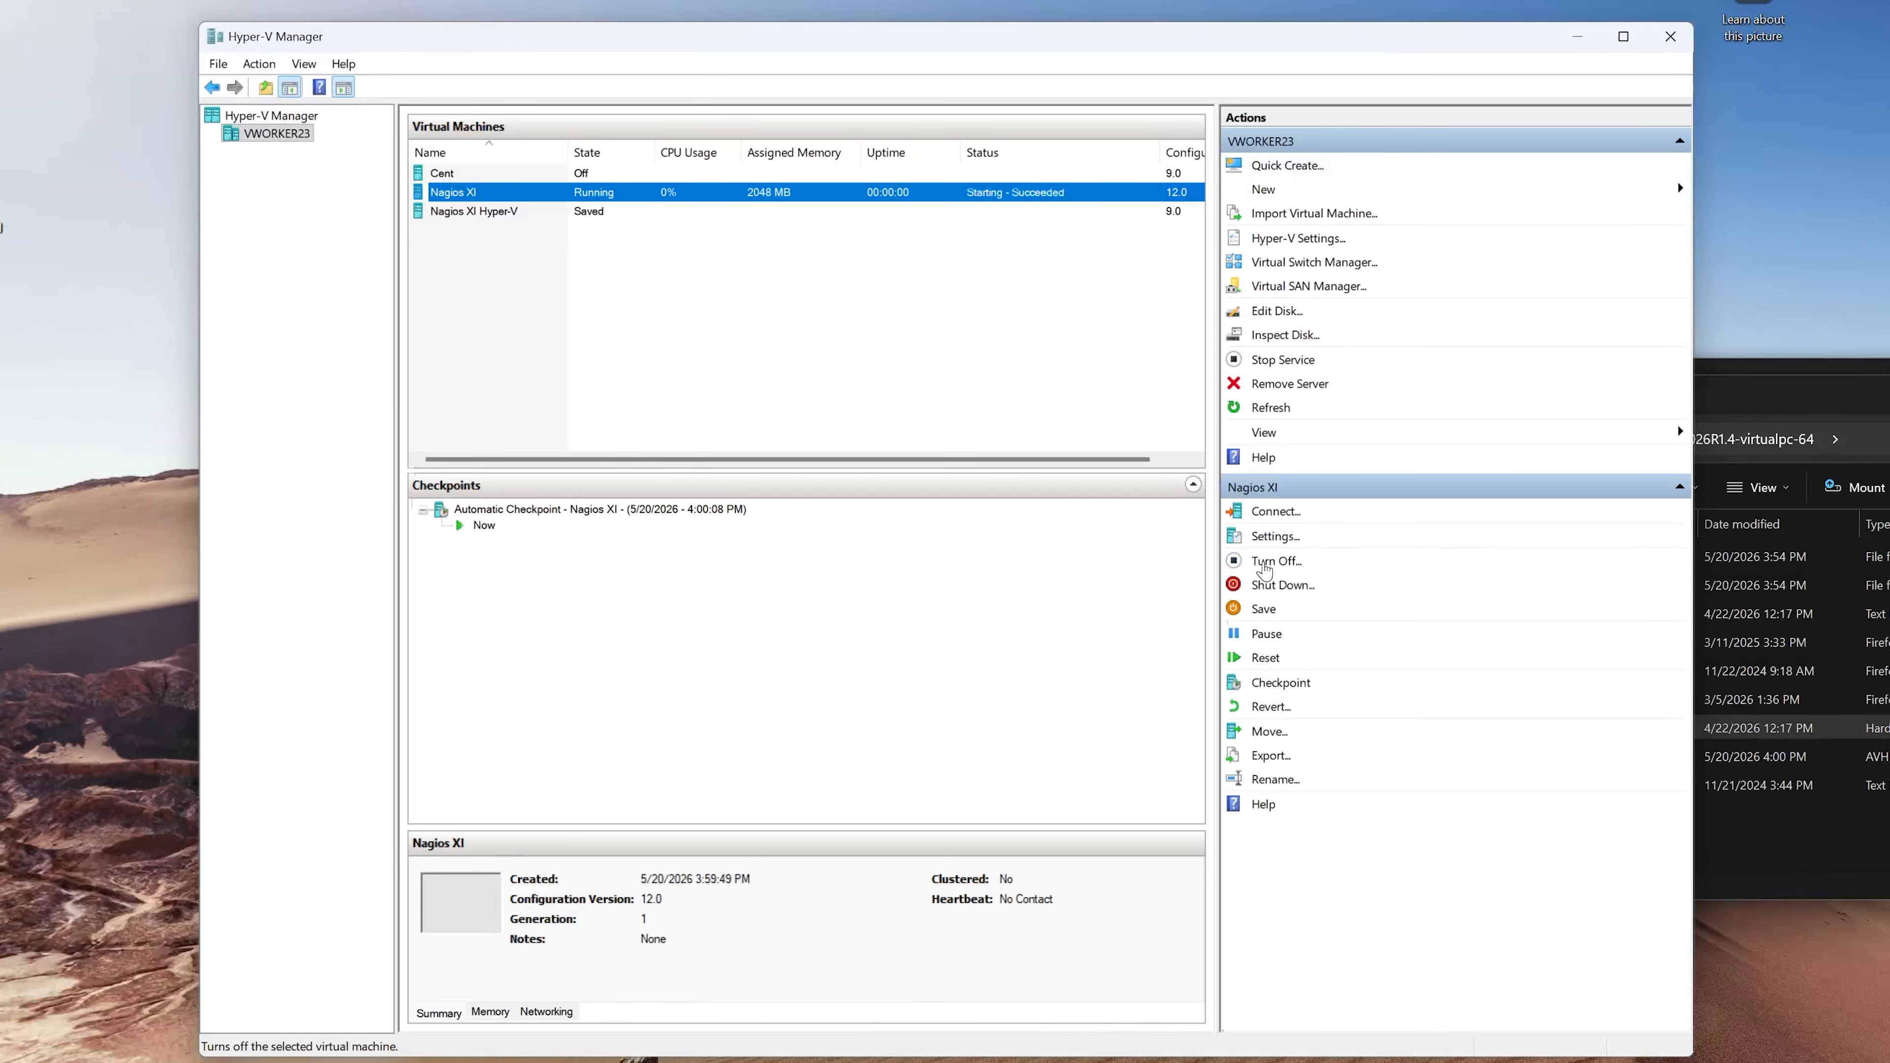
{"action": "left_click", "coordinate": [1276, 511]}
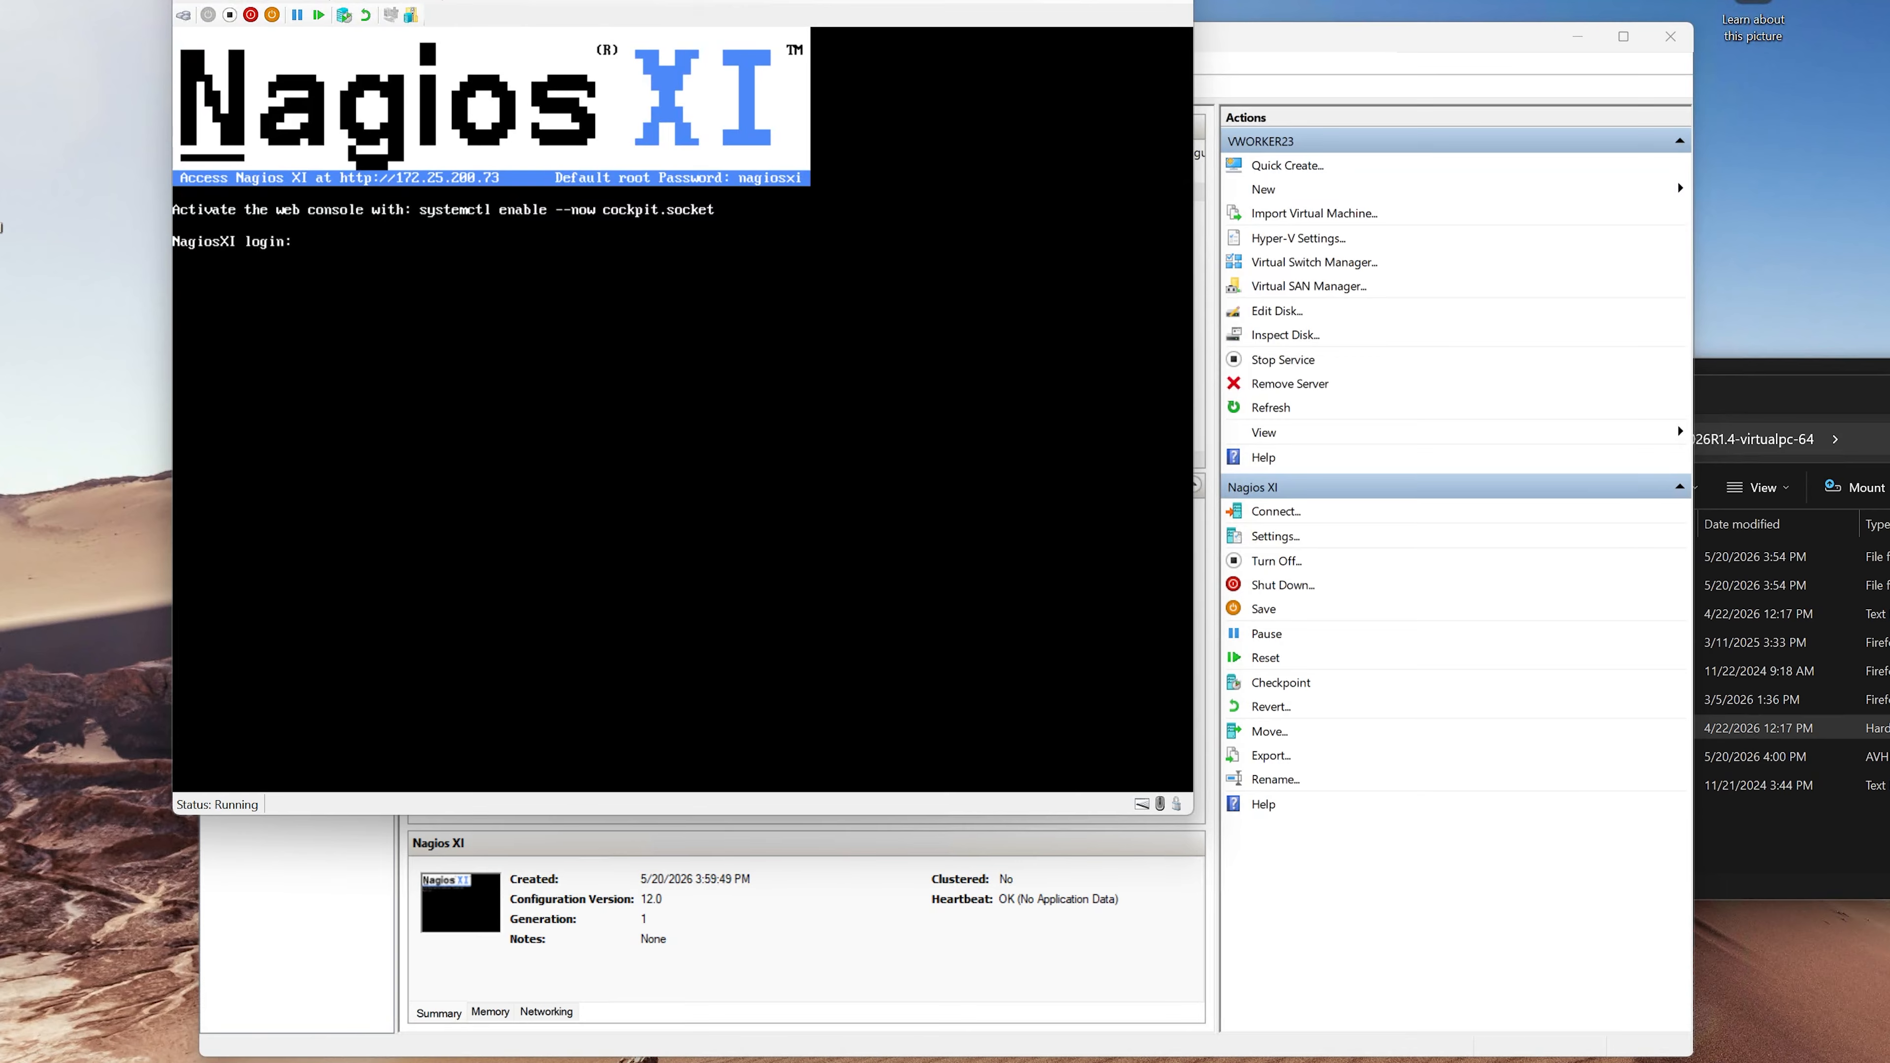
- Switch to the web browser and open the Nagios XI address 172.25.200.73
{"action": "left_click", "coordinate": [779, 15]}
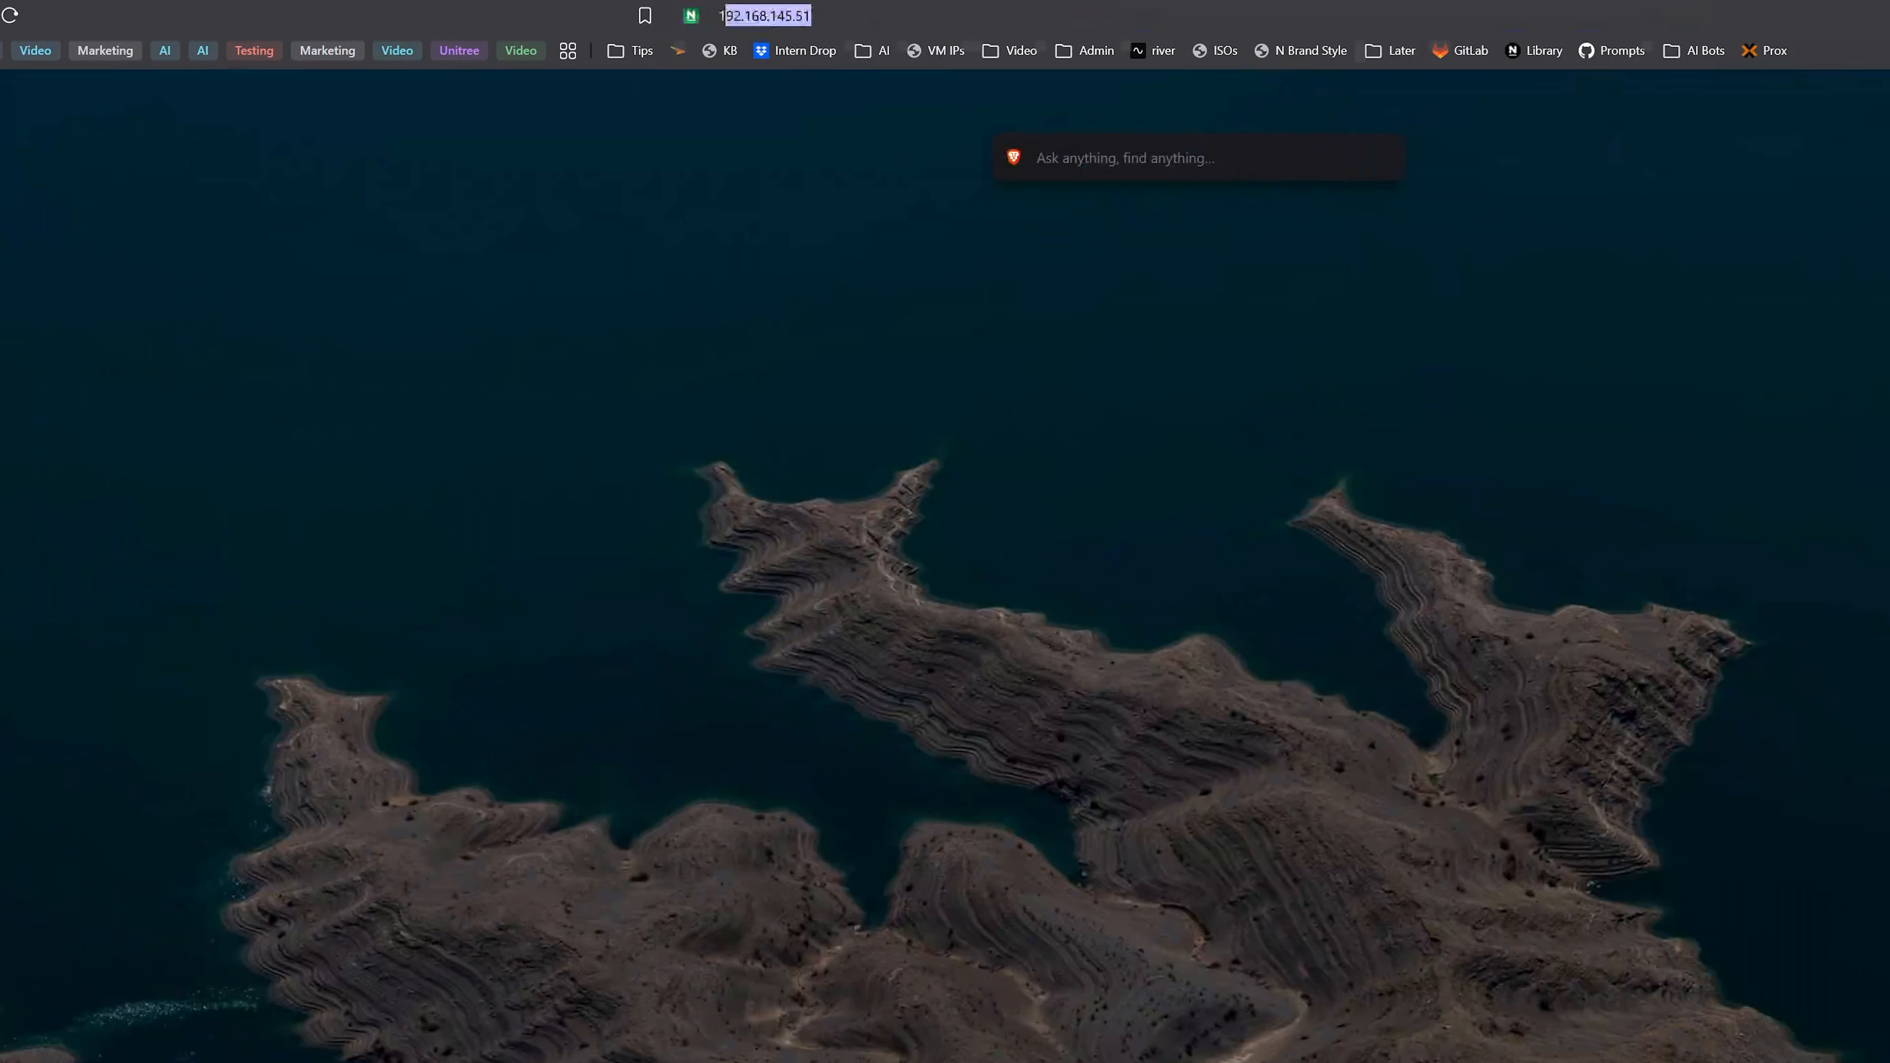
{"action": "type", "text": "172.25.200"}
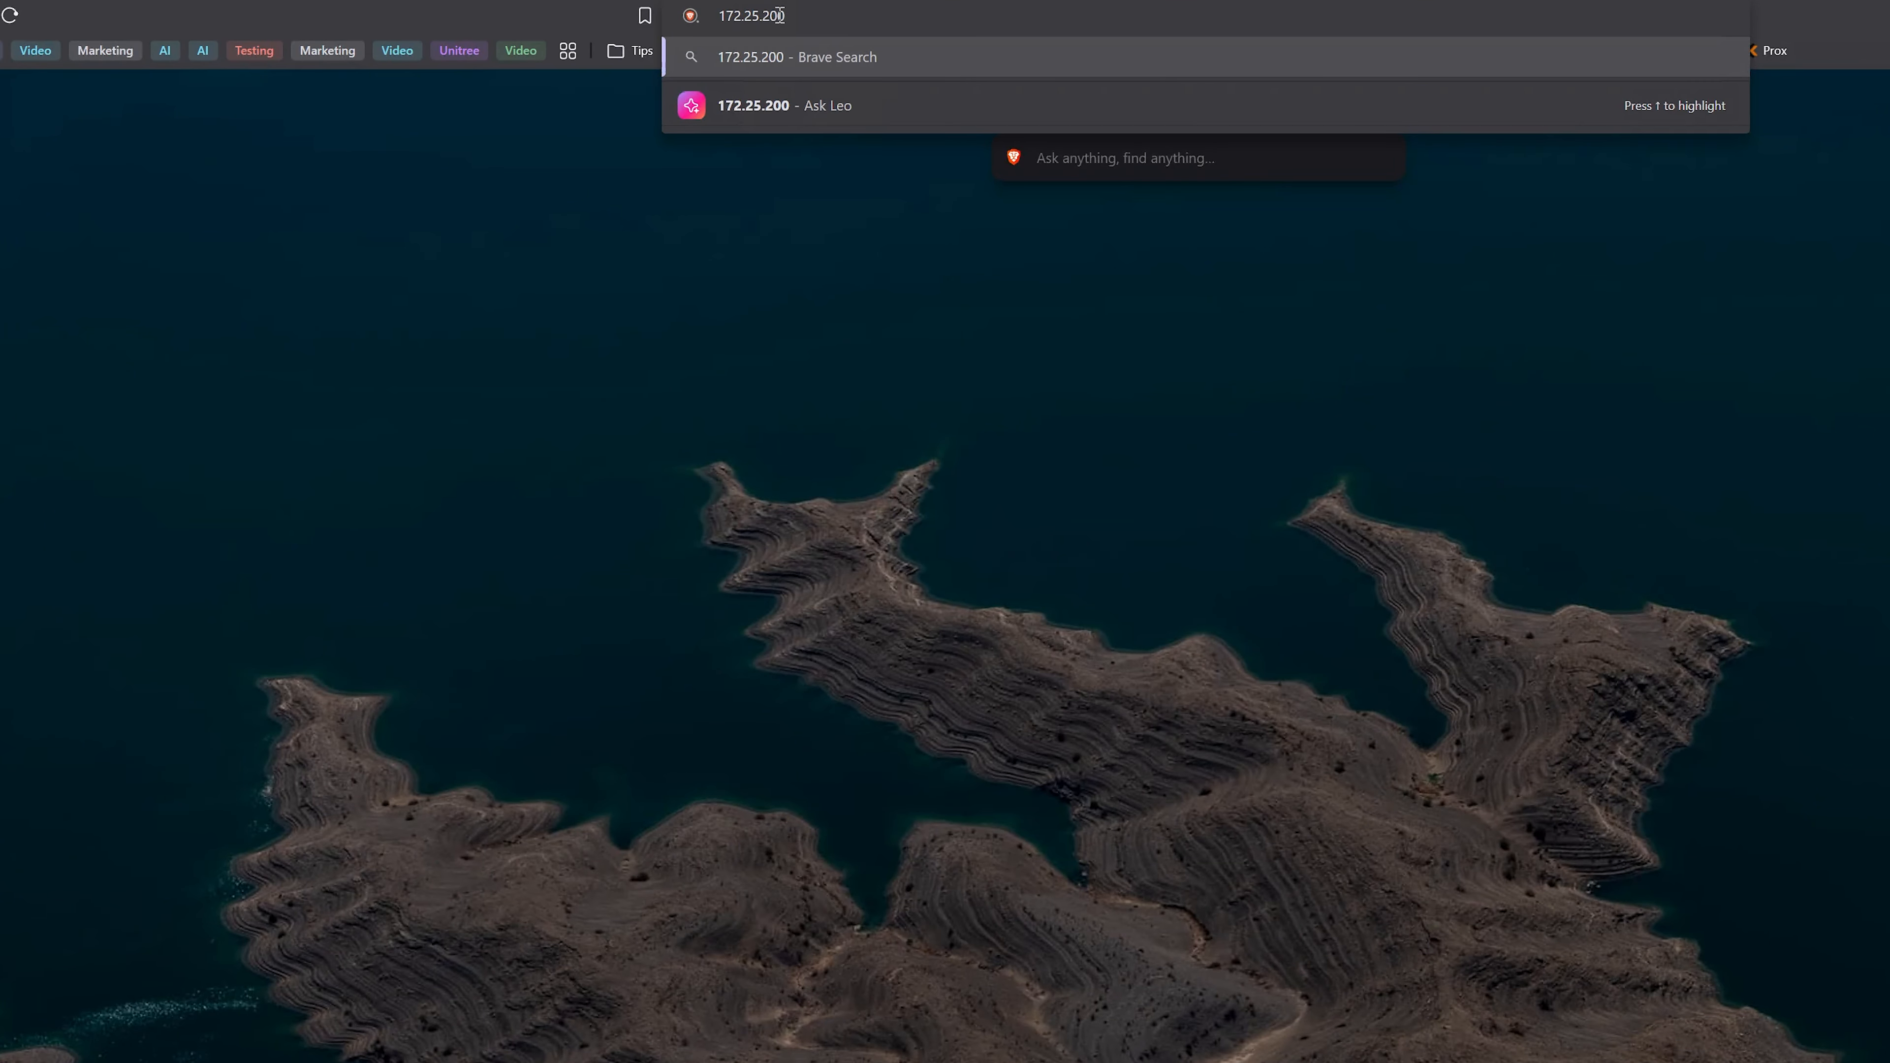
{"action": "type", "text": ".73"}
{"action": "key", "text": "Return"}
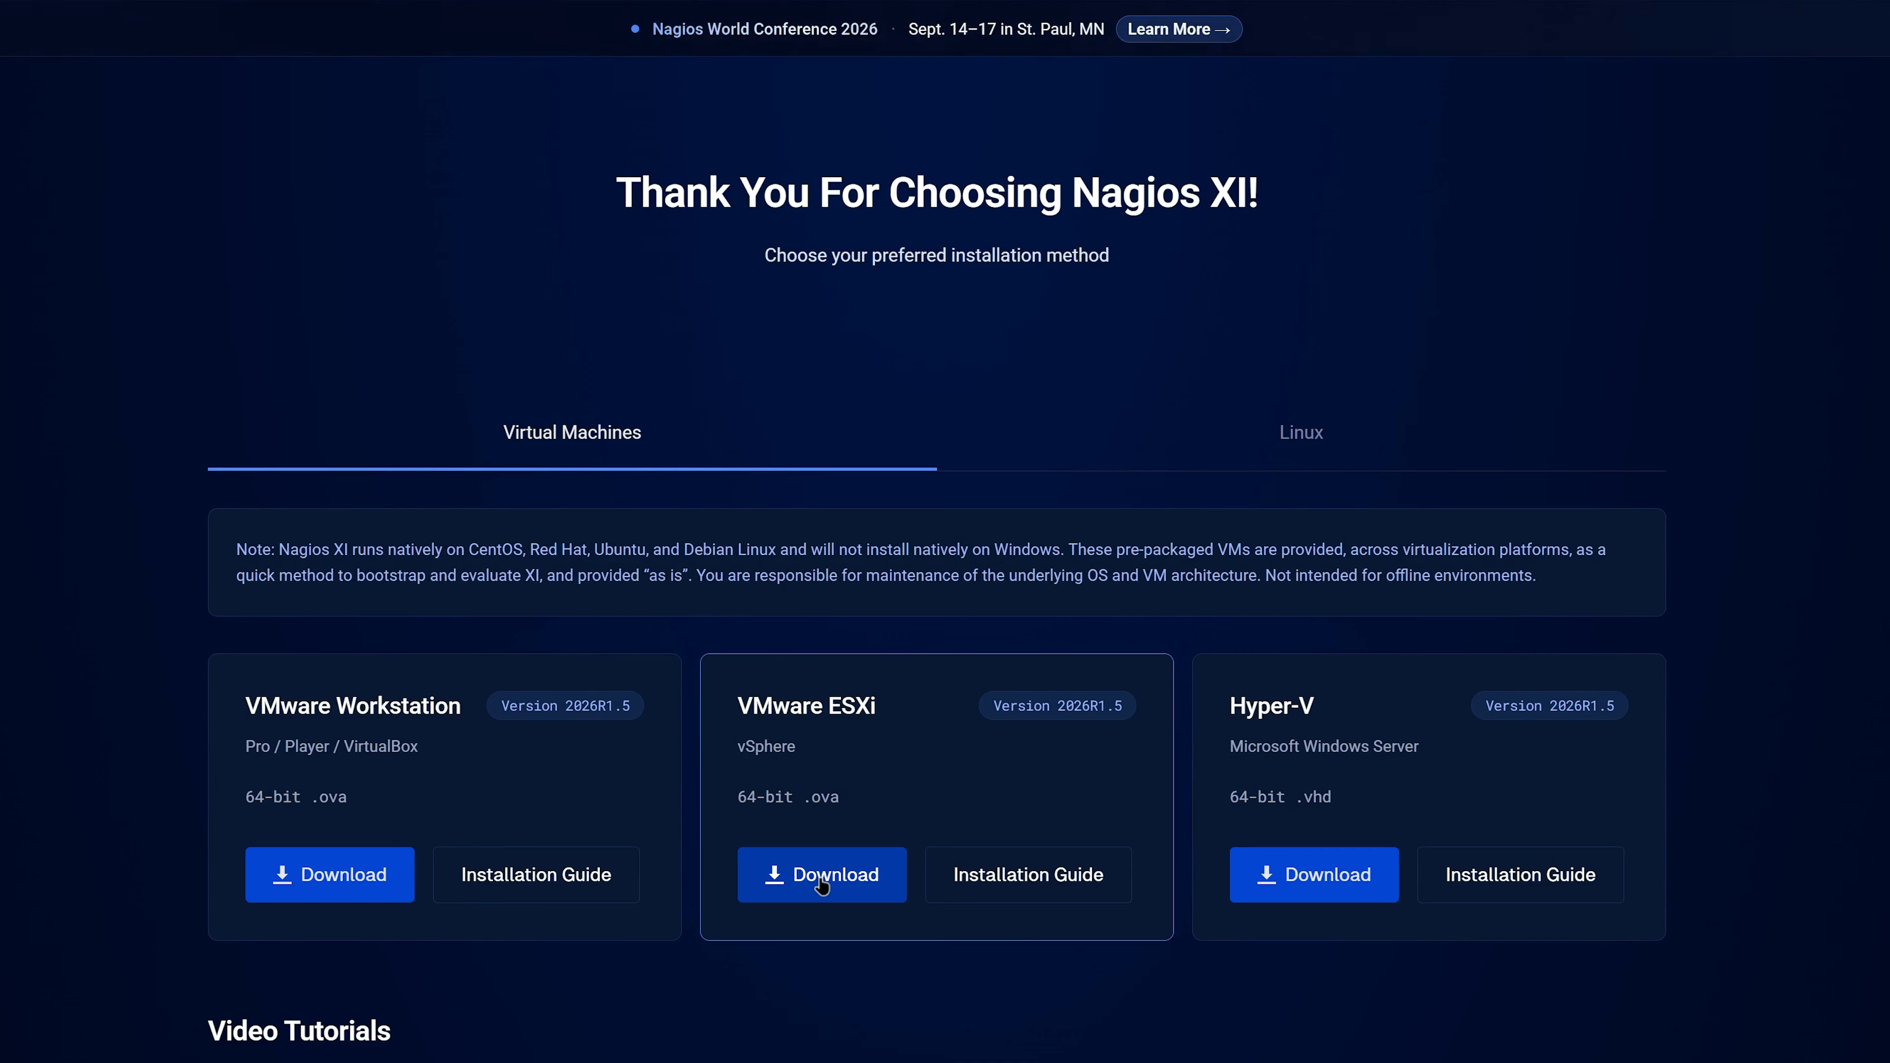
- Download the VMware ESXi version of Nagios XI and save nagiosxi-2026R1.5-OVA.zip in Documents > Nagios
{"action": "left_click", "coordinate": [822, 883]}
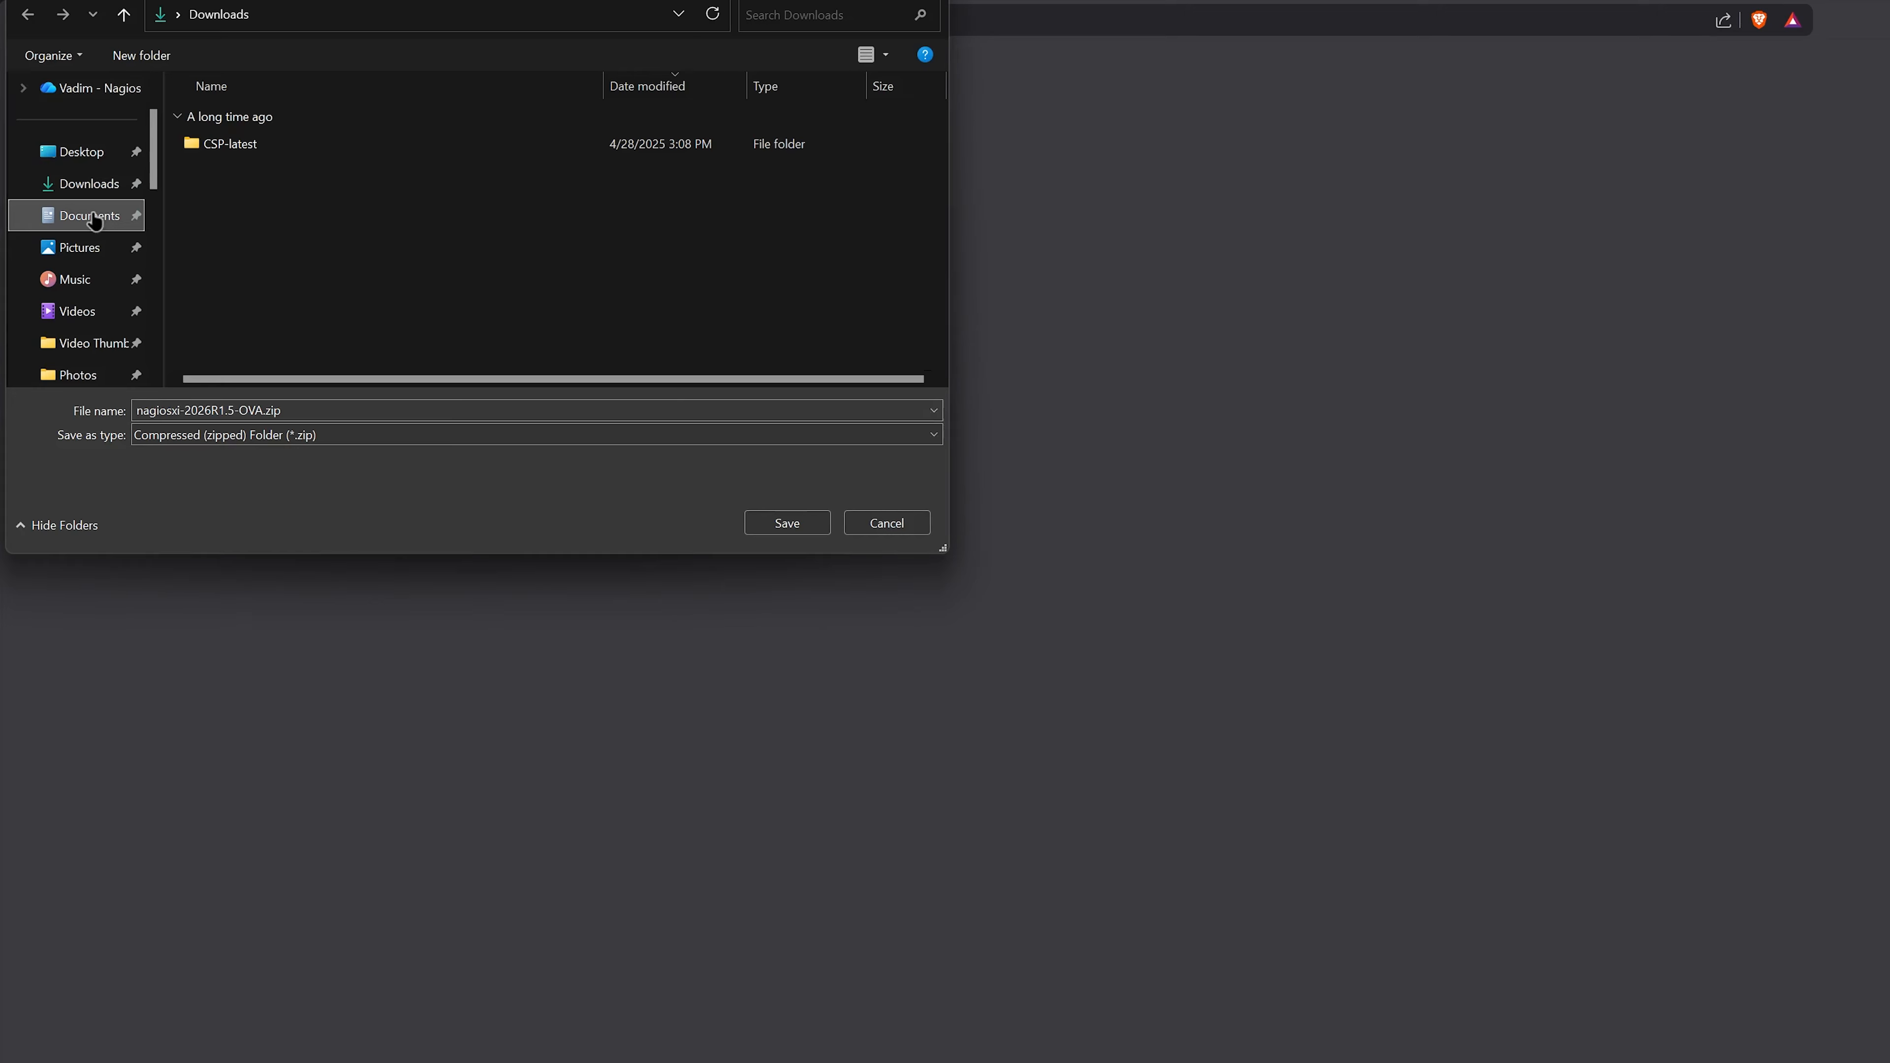
{"action": "left_click", "coordinate": [93, 215]}
{"action": "scroll", "coordinate": [355, 324], "scroll_direction": "down", "scroll_amount": 2}
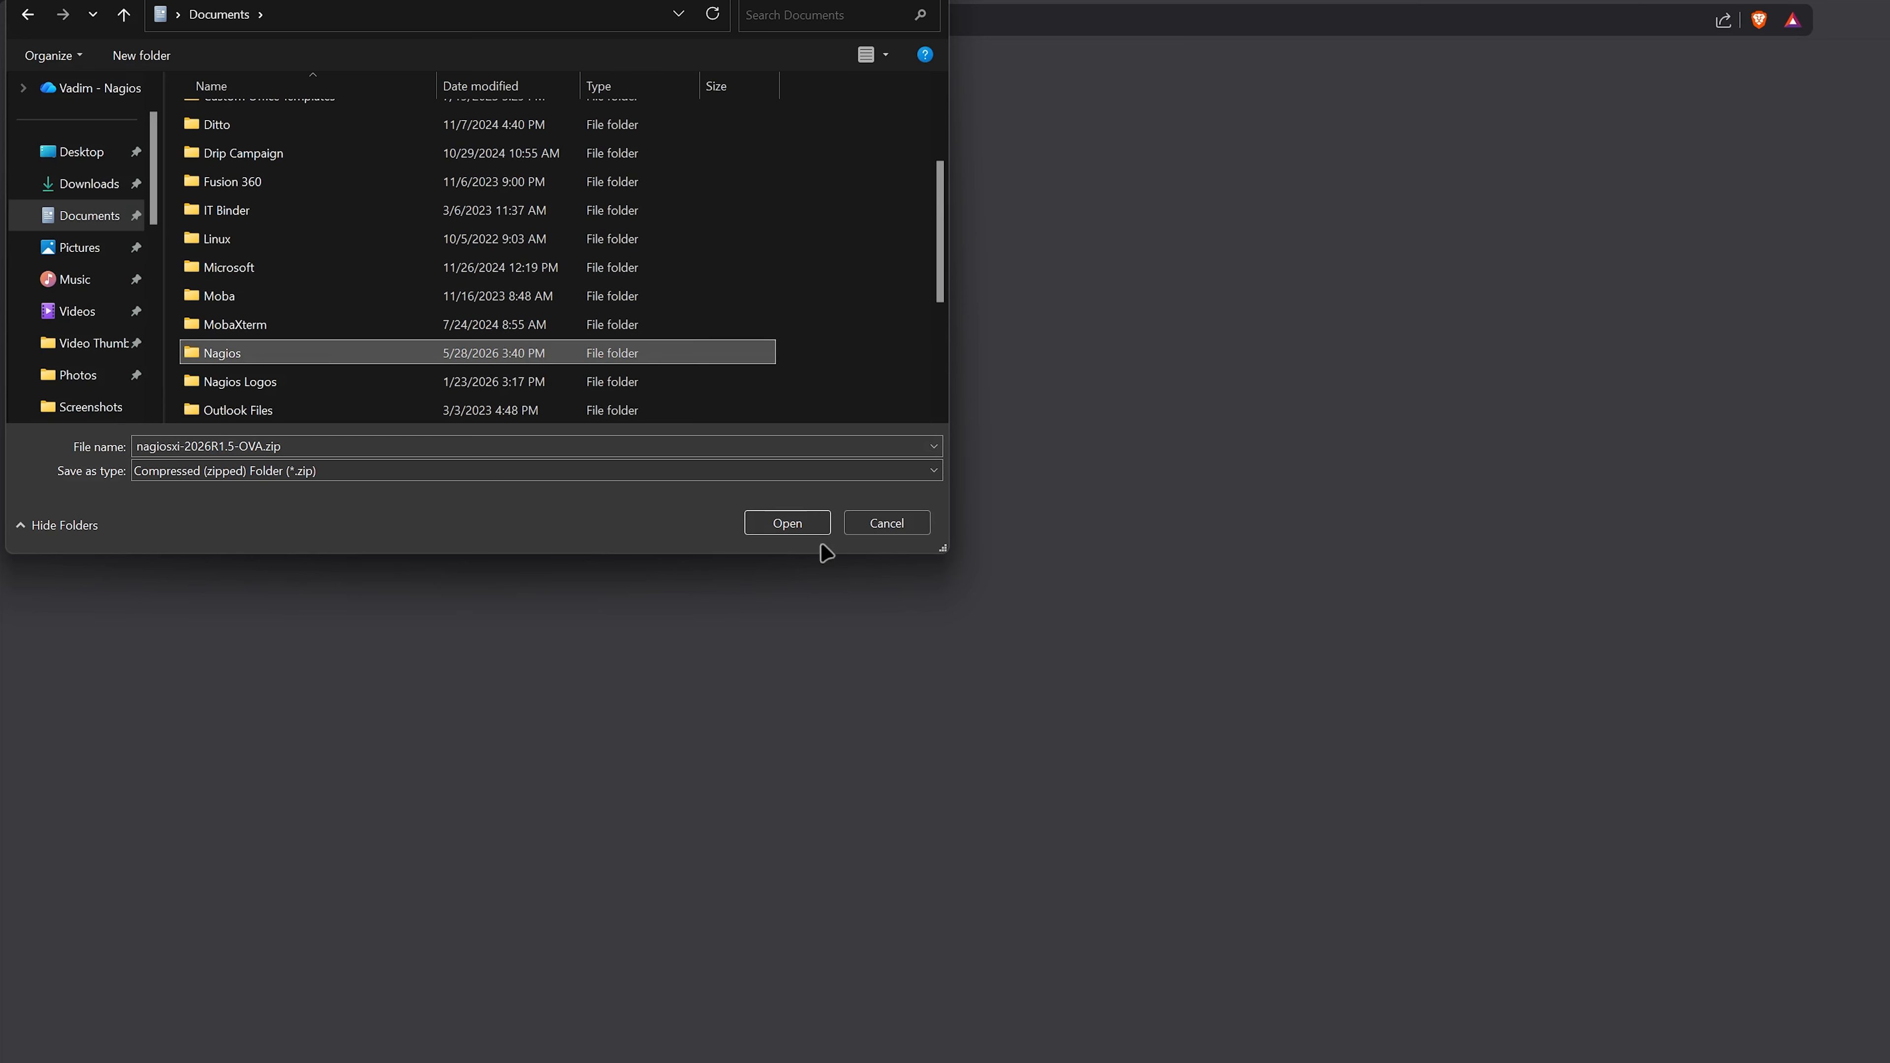
{"action": "left_click", "coordinate": [811, 524]}
{"action": "left_click", "coordinate": [808, 527]}
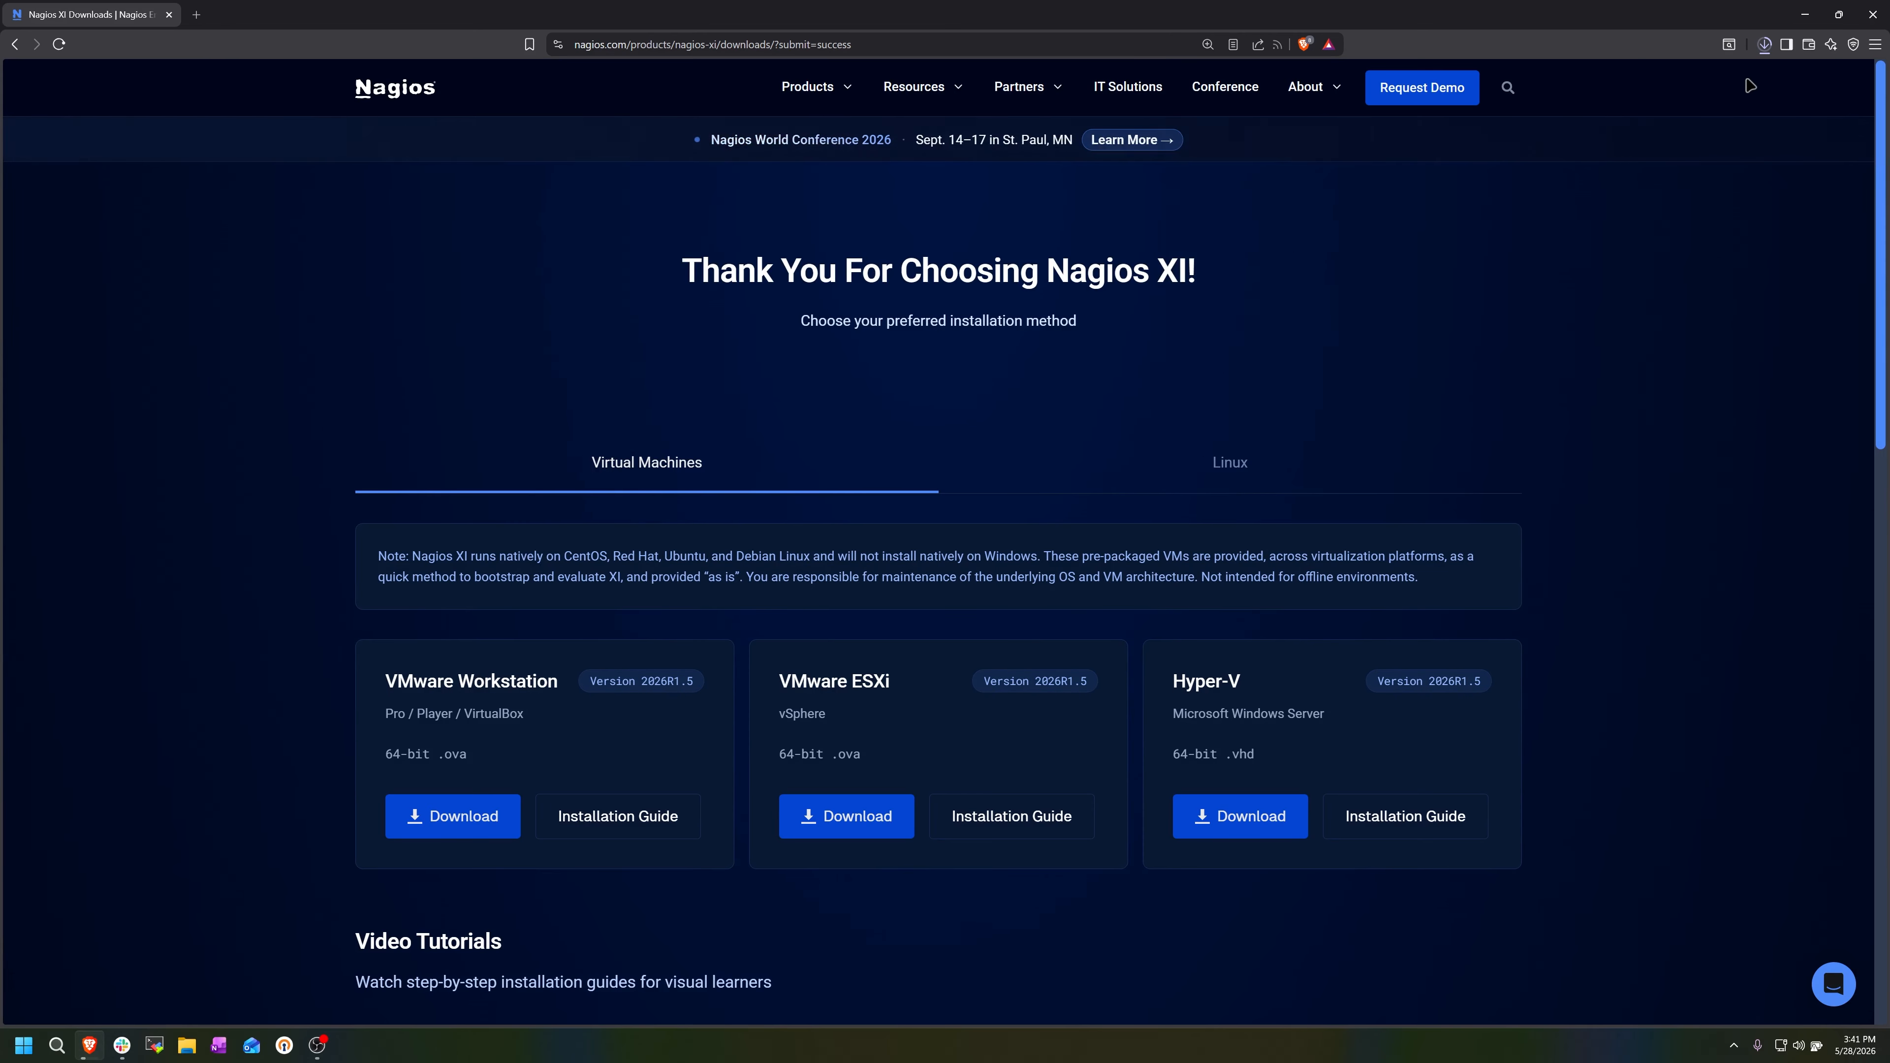
- In File Explorer, extract nagiosxi-2026R1.4-OVA.zip from Documents > Nagios to the default destination and locate the nagiosxi-2026R1.4-64.ova file
{"action": "left_click", "coordinate": [1807, 18]}
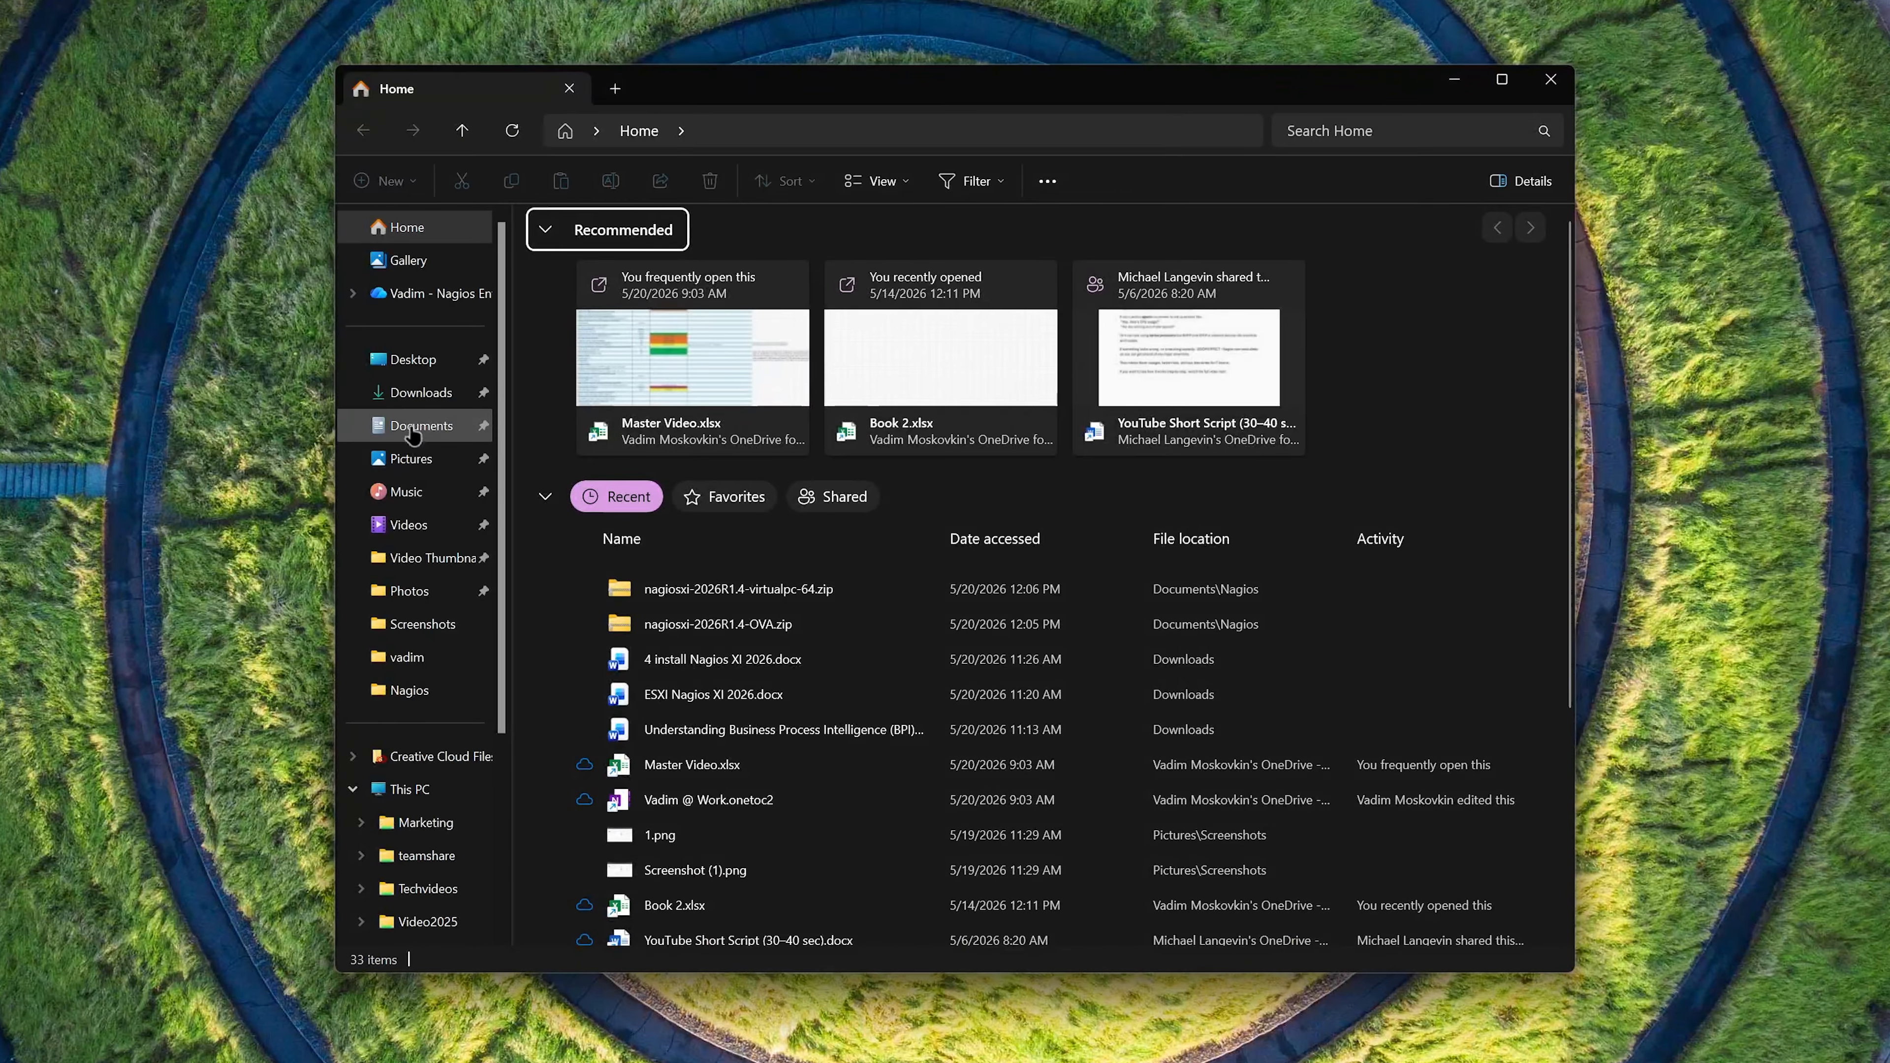
{"action": "left_click", "coordinate": [567, 506]}
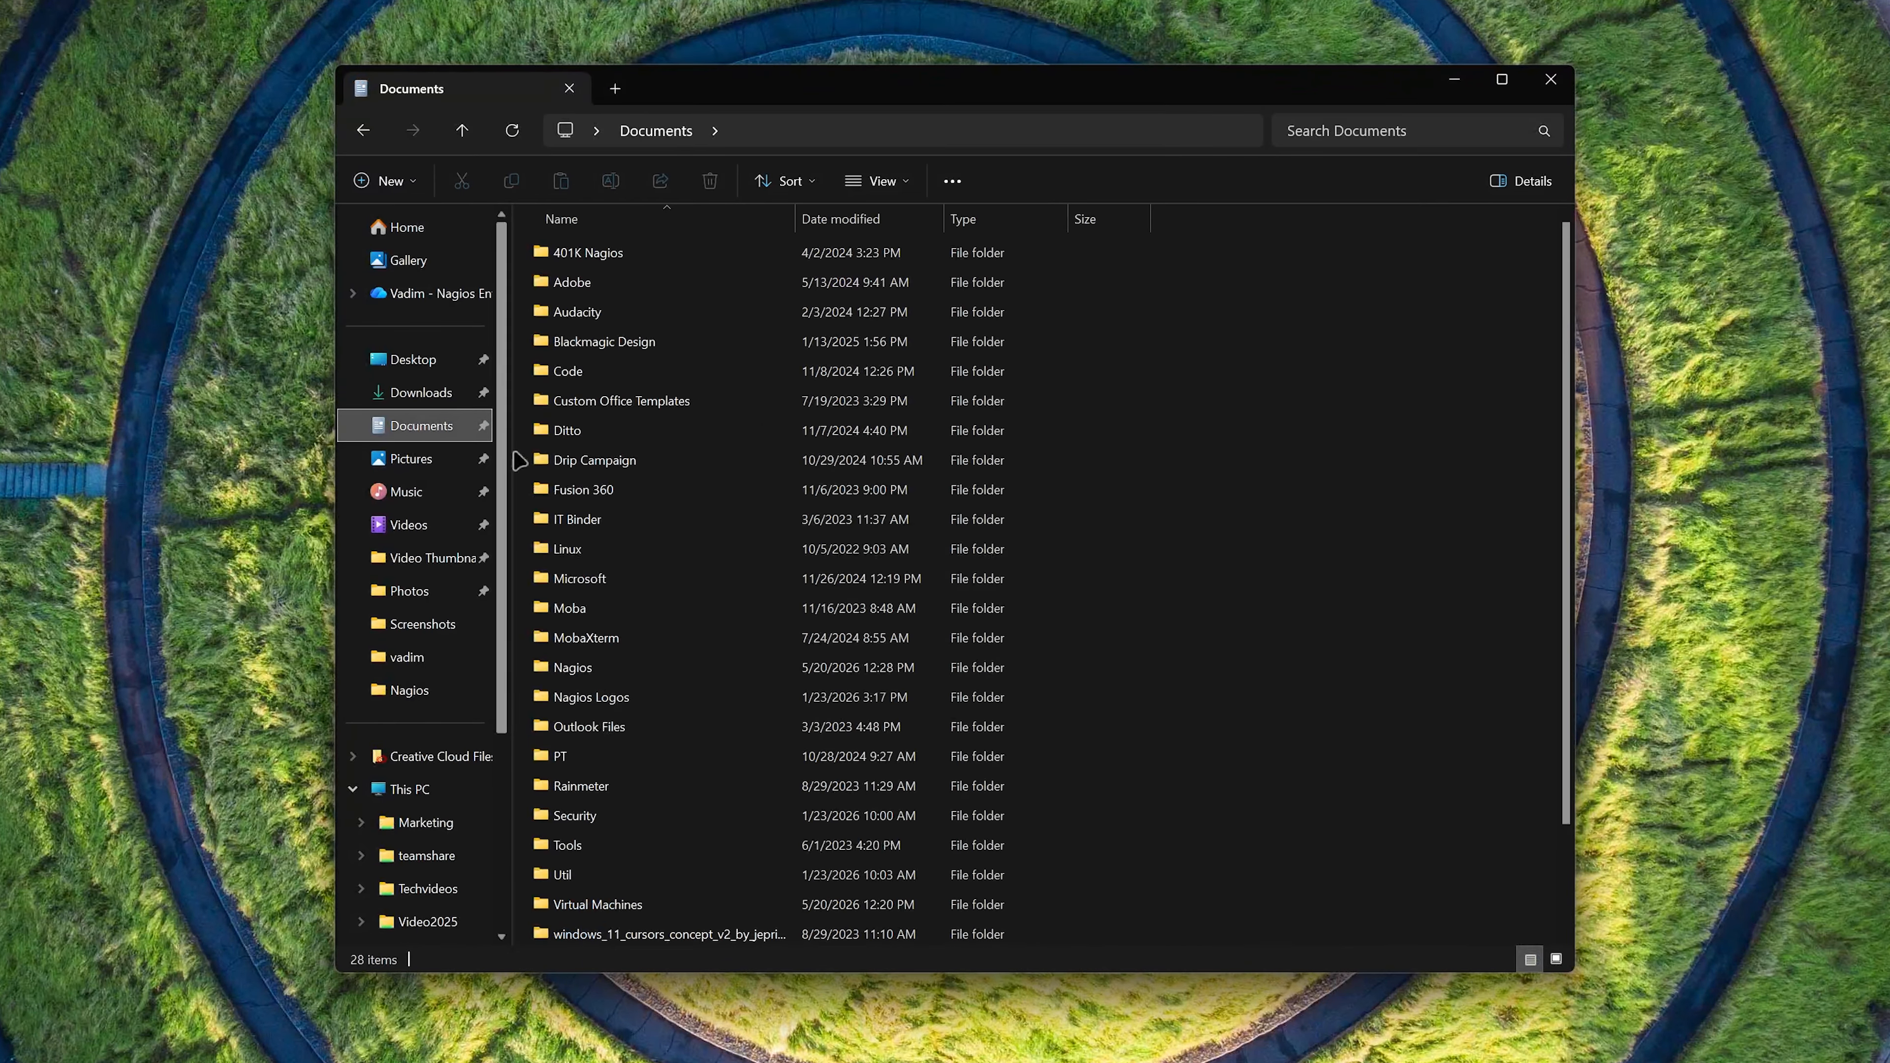
{"action": "double_click", "coordinate": [631, 672]}
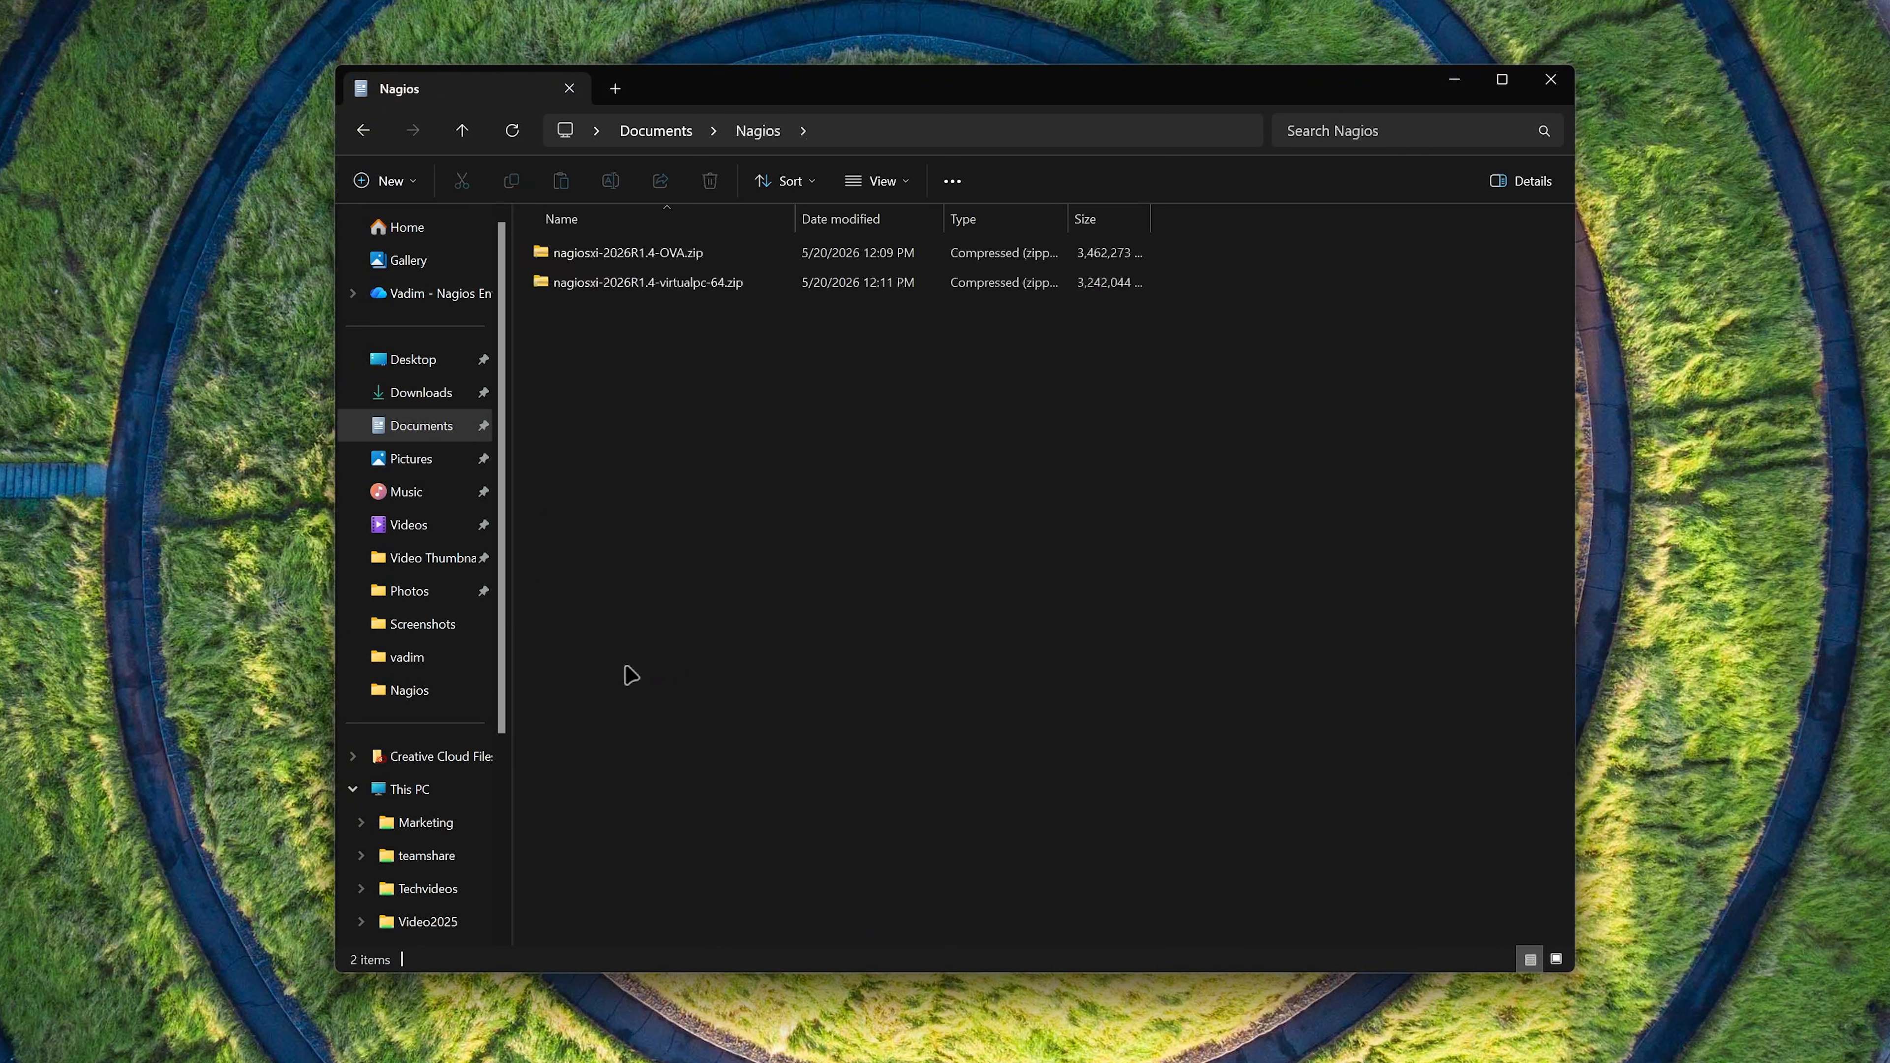
{"action": "left_click", "coordinate": [719, 255]}
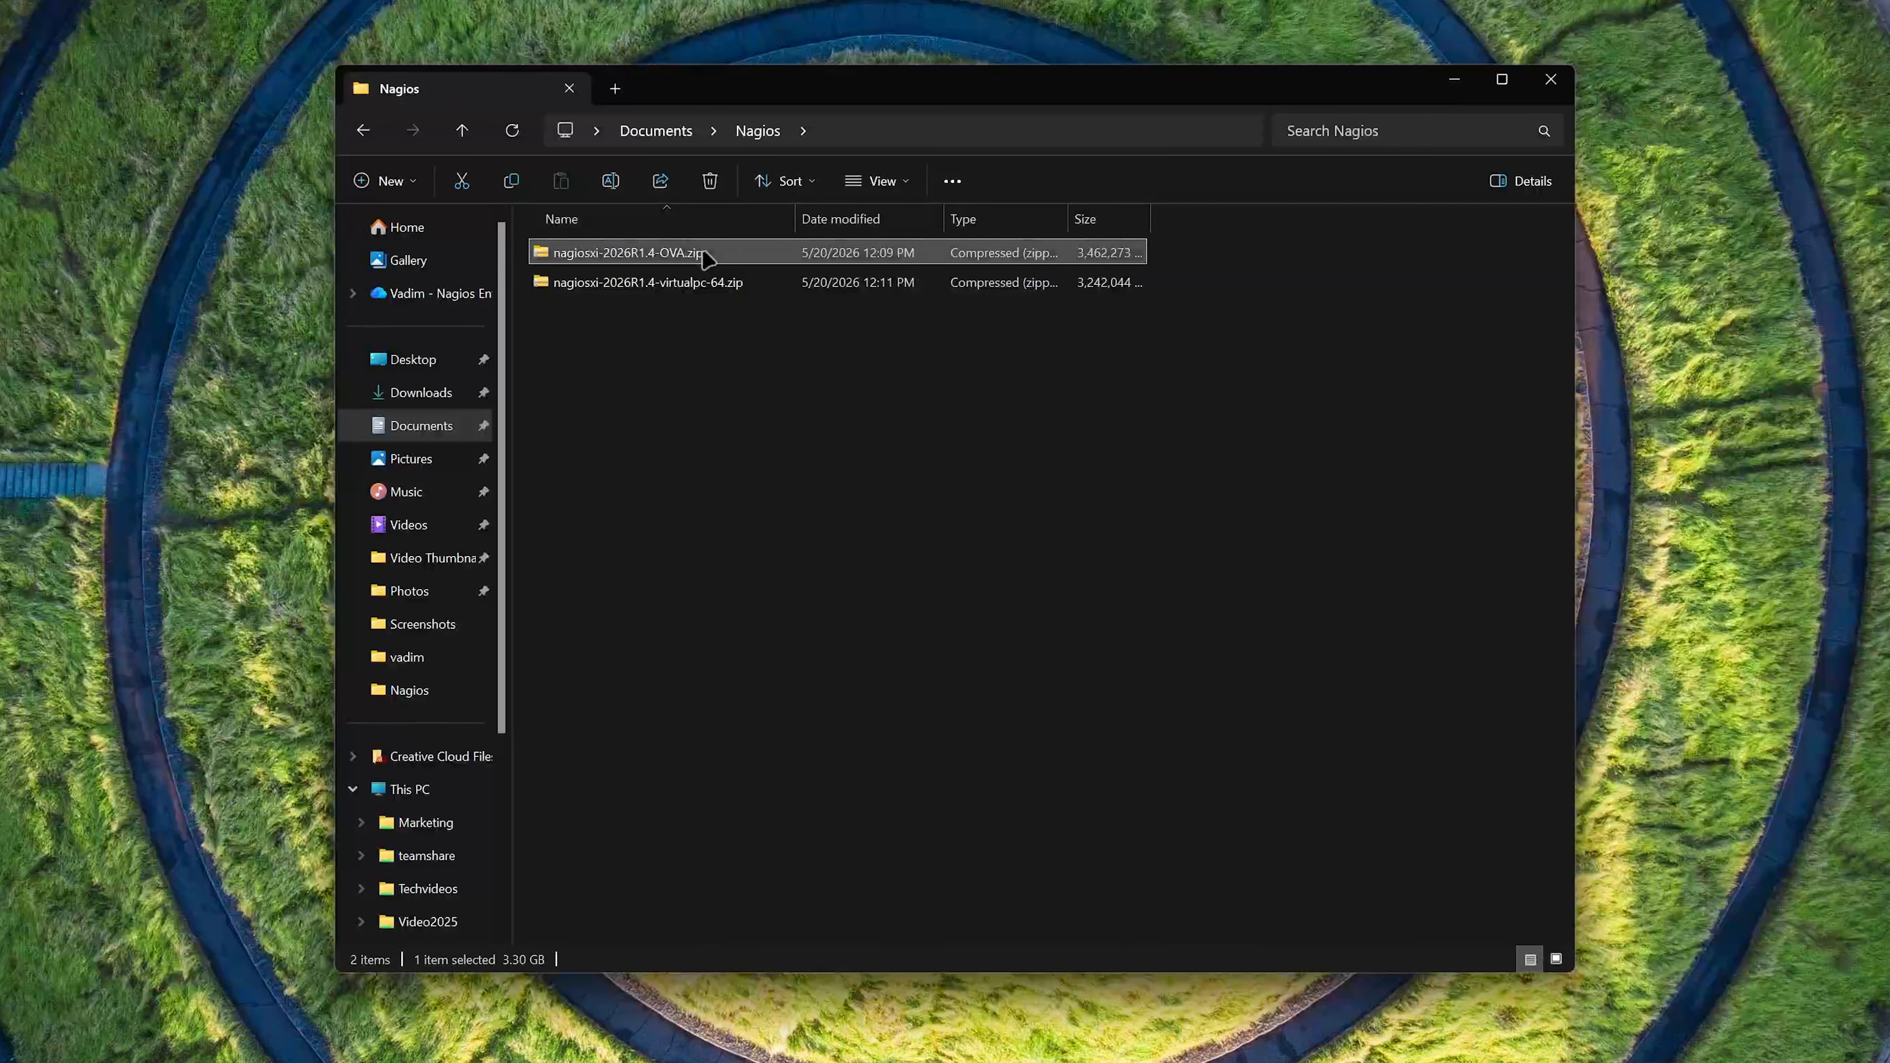
{"action": "right_click", "coordinate": [703, 254]}
{"action": "left_click", "coordinate": [803, 521]}
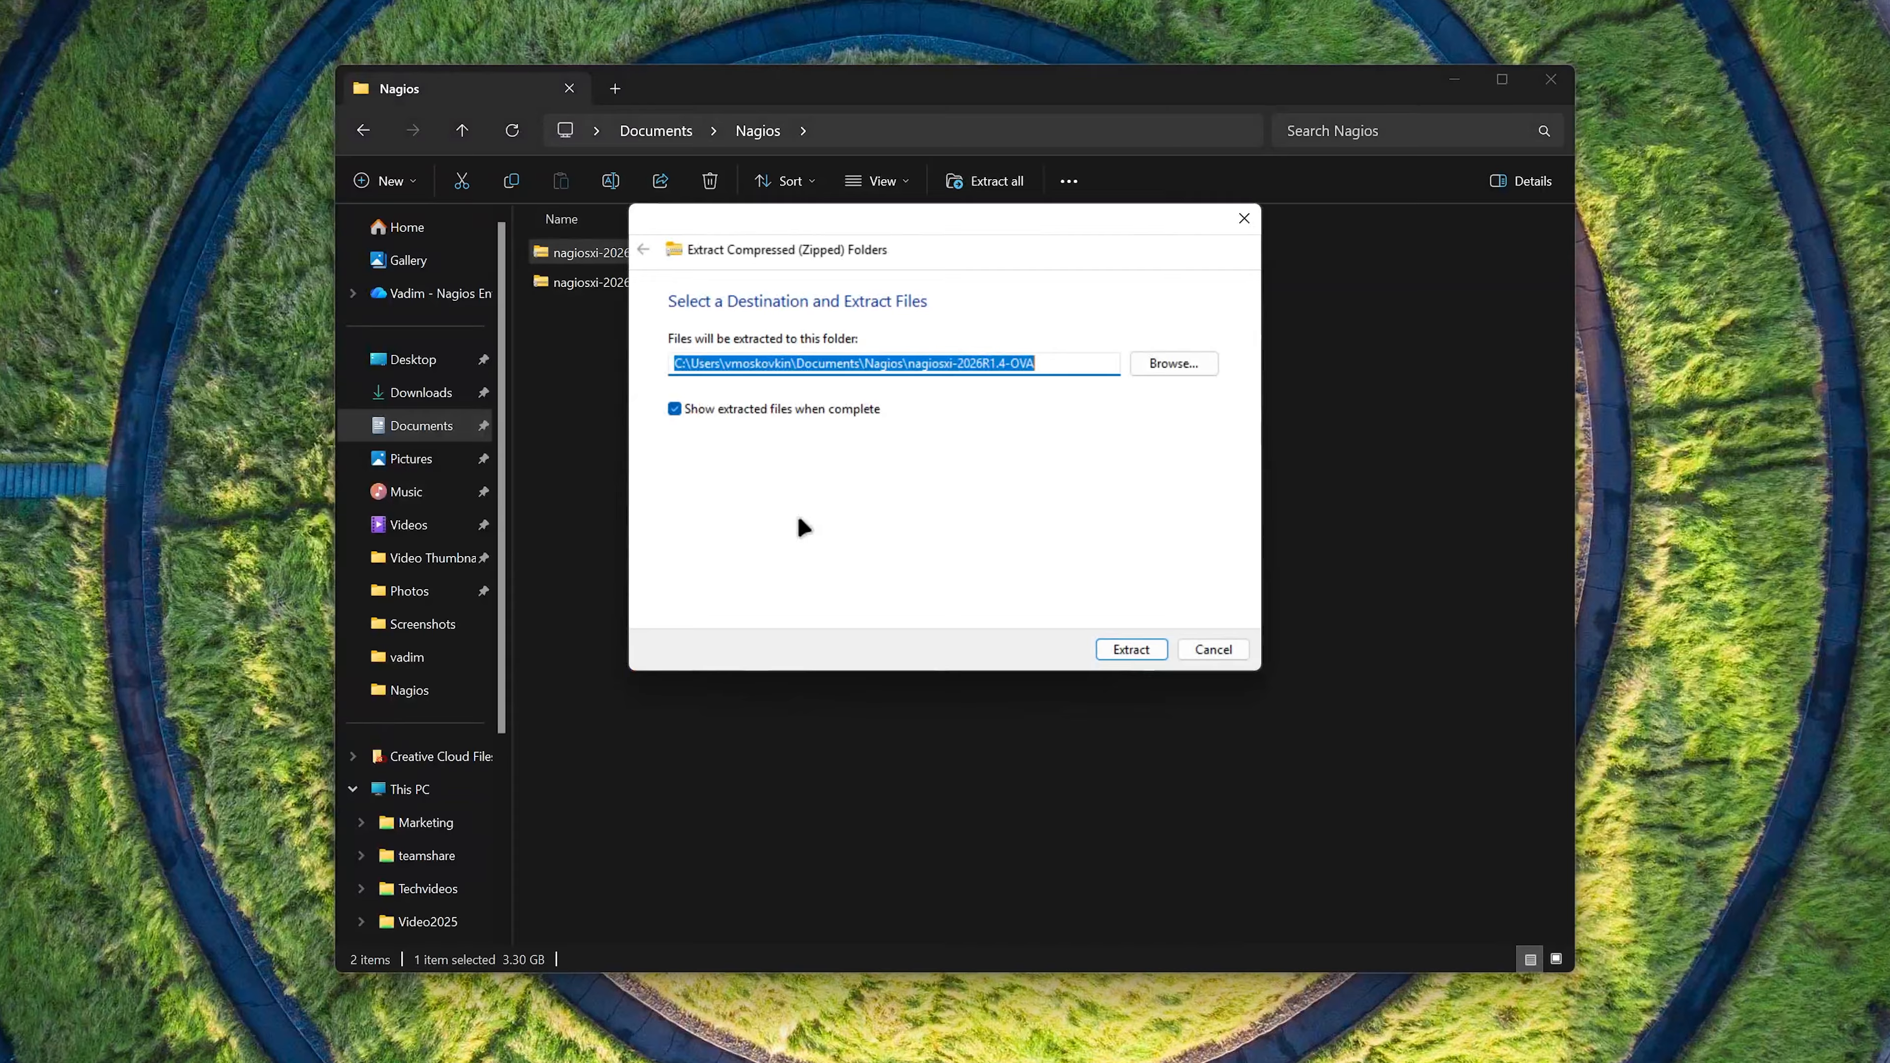
{"action": "left_click", "coordinate": [1155, 653]}
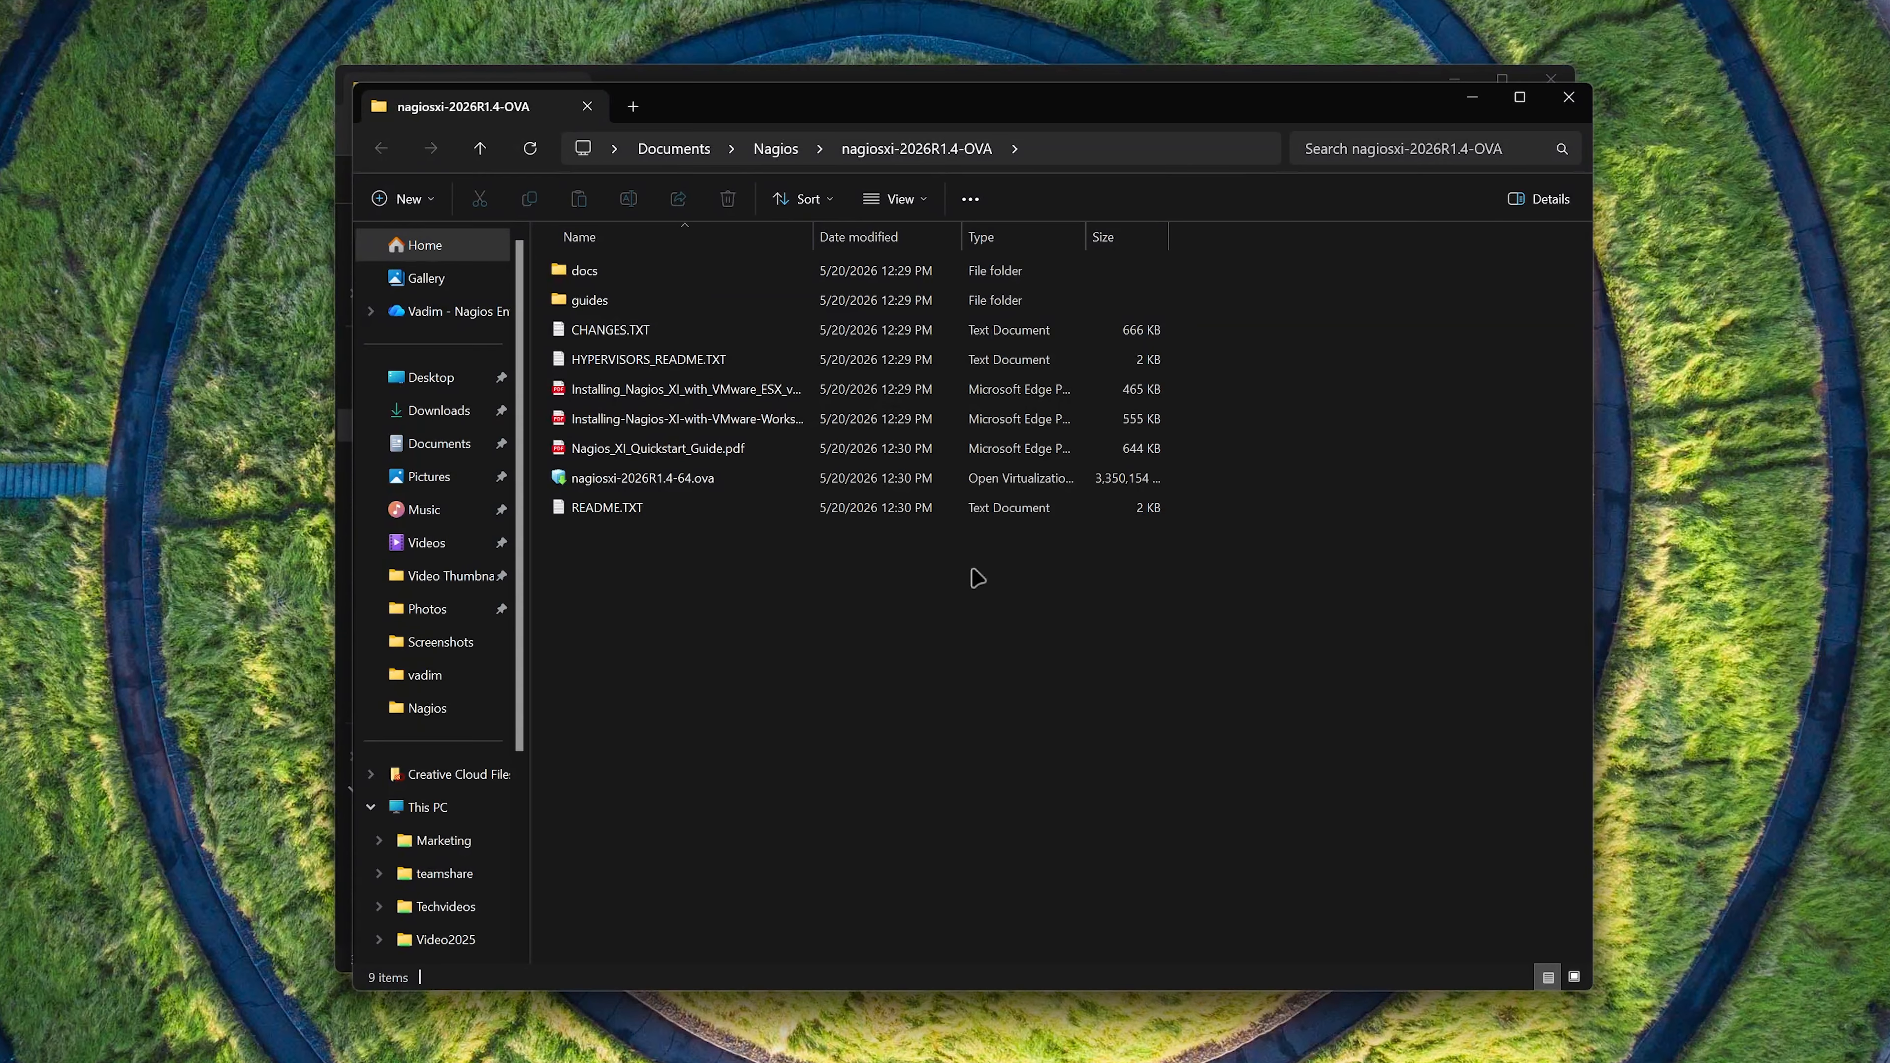
{"action": "left_click", "coordinate": [813, 488]}
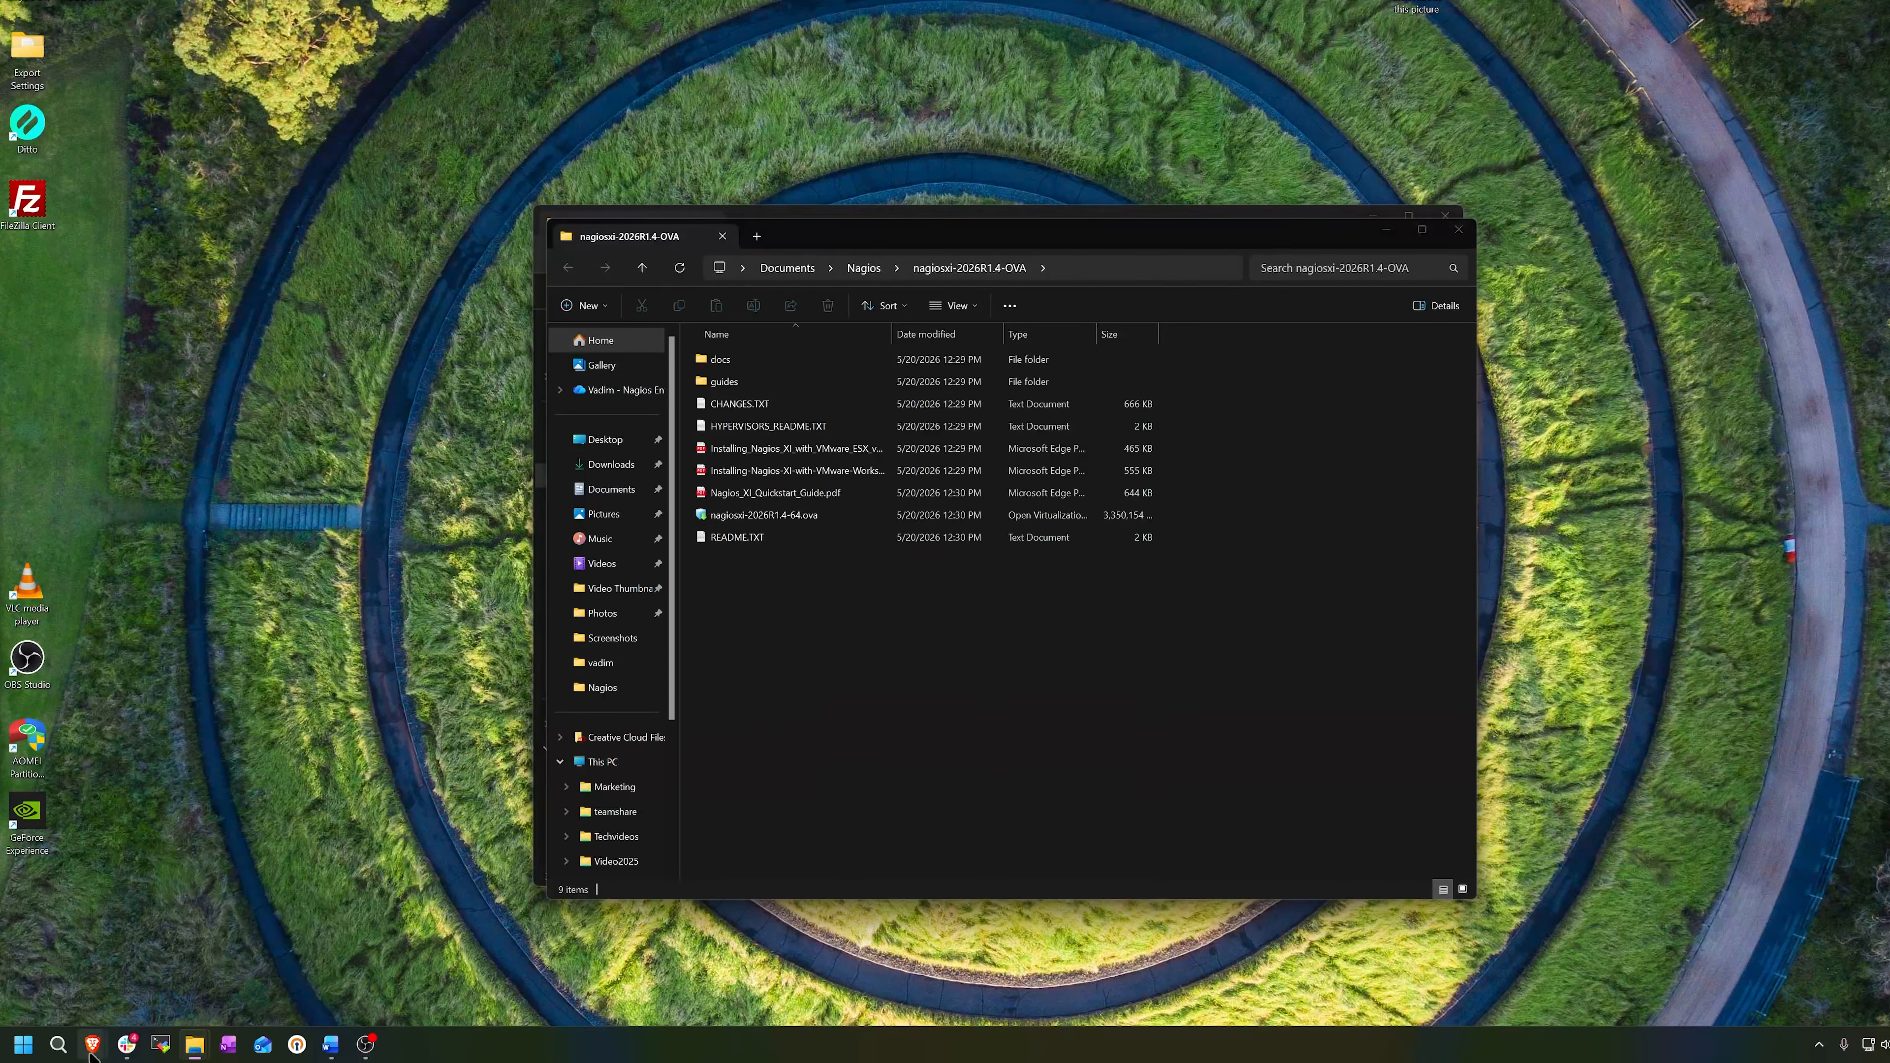
- Switch to the browser and log in to VMware vSphere with the account's user name and password
{"action": "mouse_move", "coordinate": [89, 1053]}
{"action": "left_click", "coordinate": [253, 954]}
{"action": "left_click", "coordinate": [184, 466]}
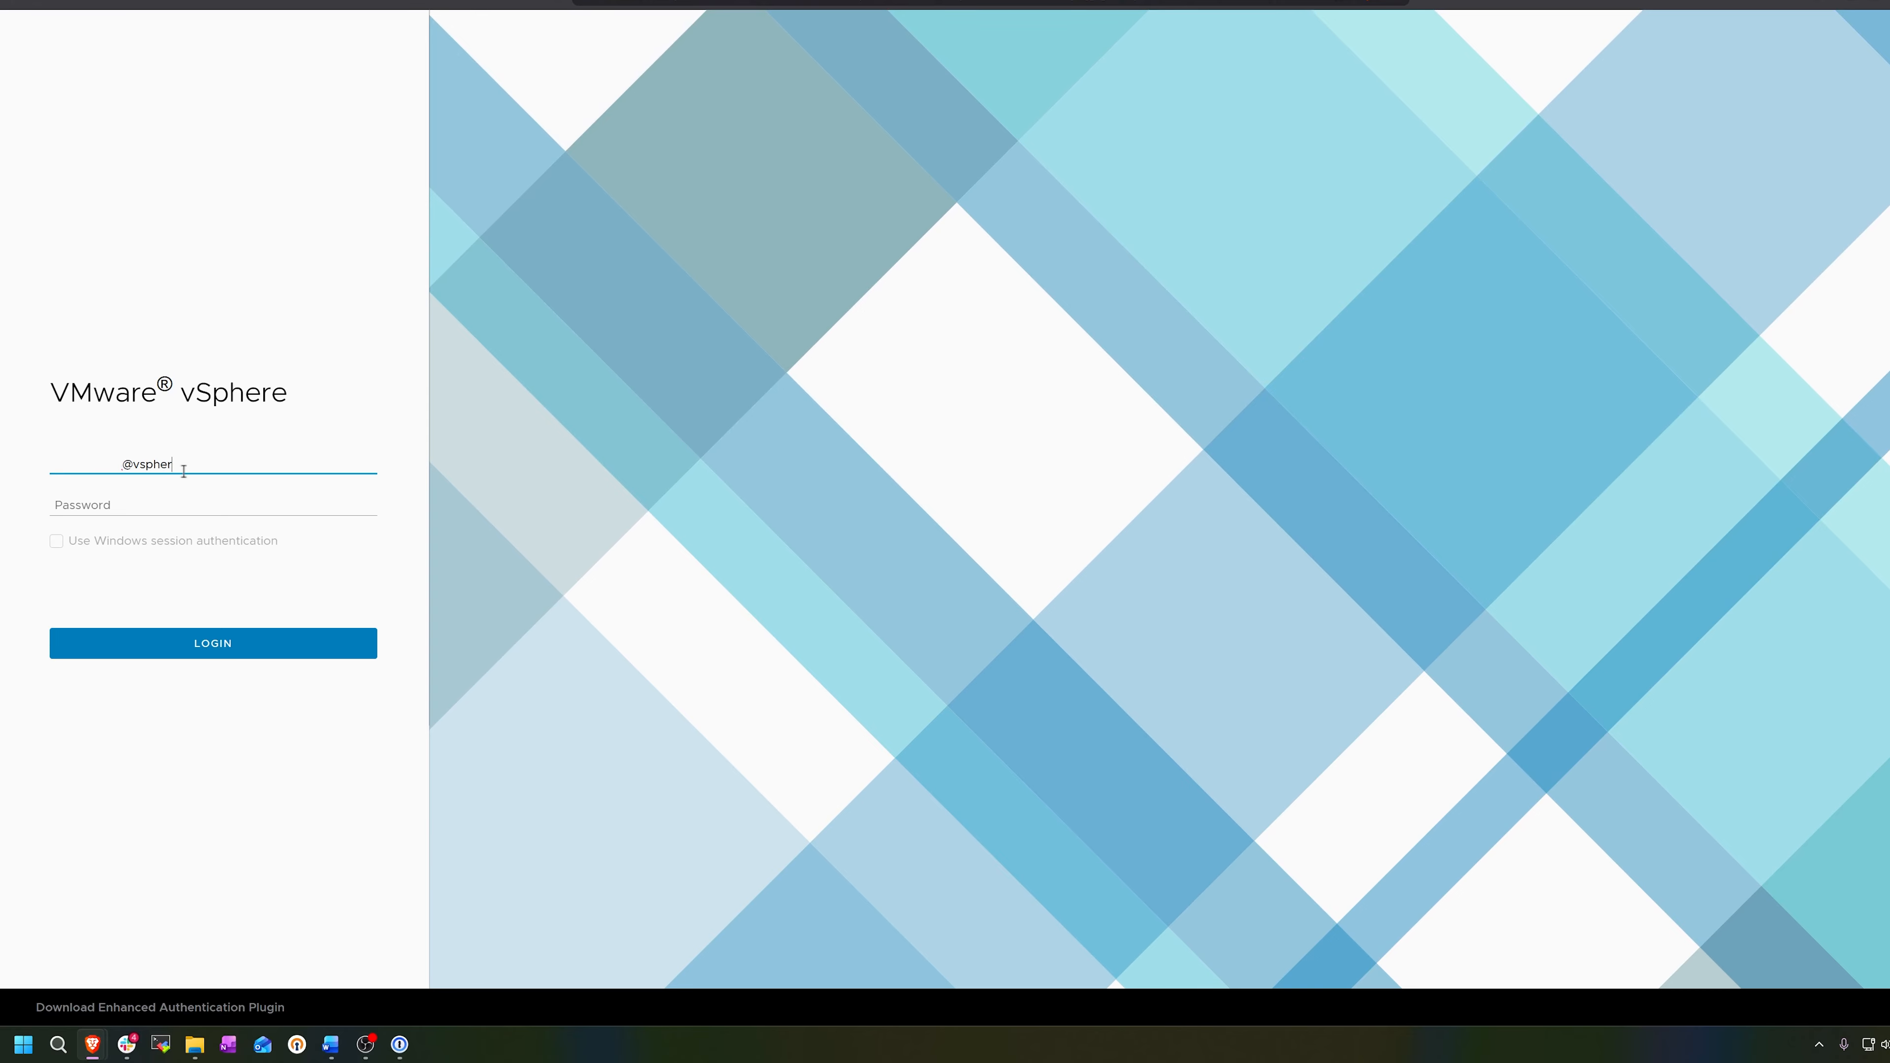
{"action": "key", "text": "Tab"}
{"action": "key", "text": "ctrl+v"}
{"action": "left_click", "coordinate": [213, 644]}
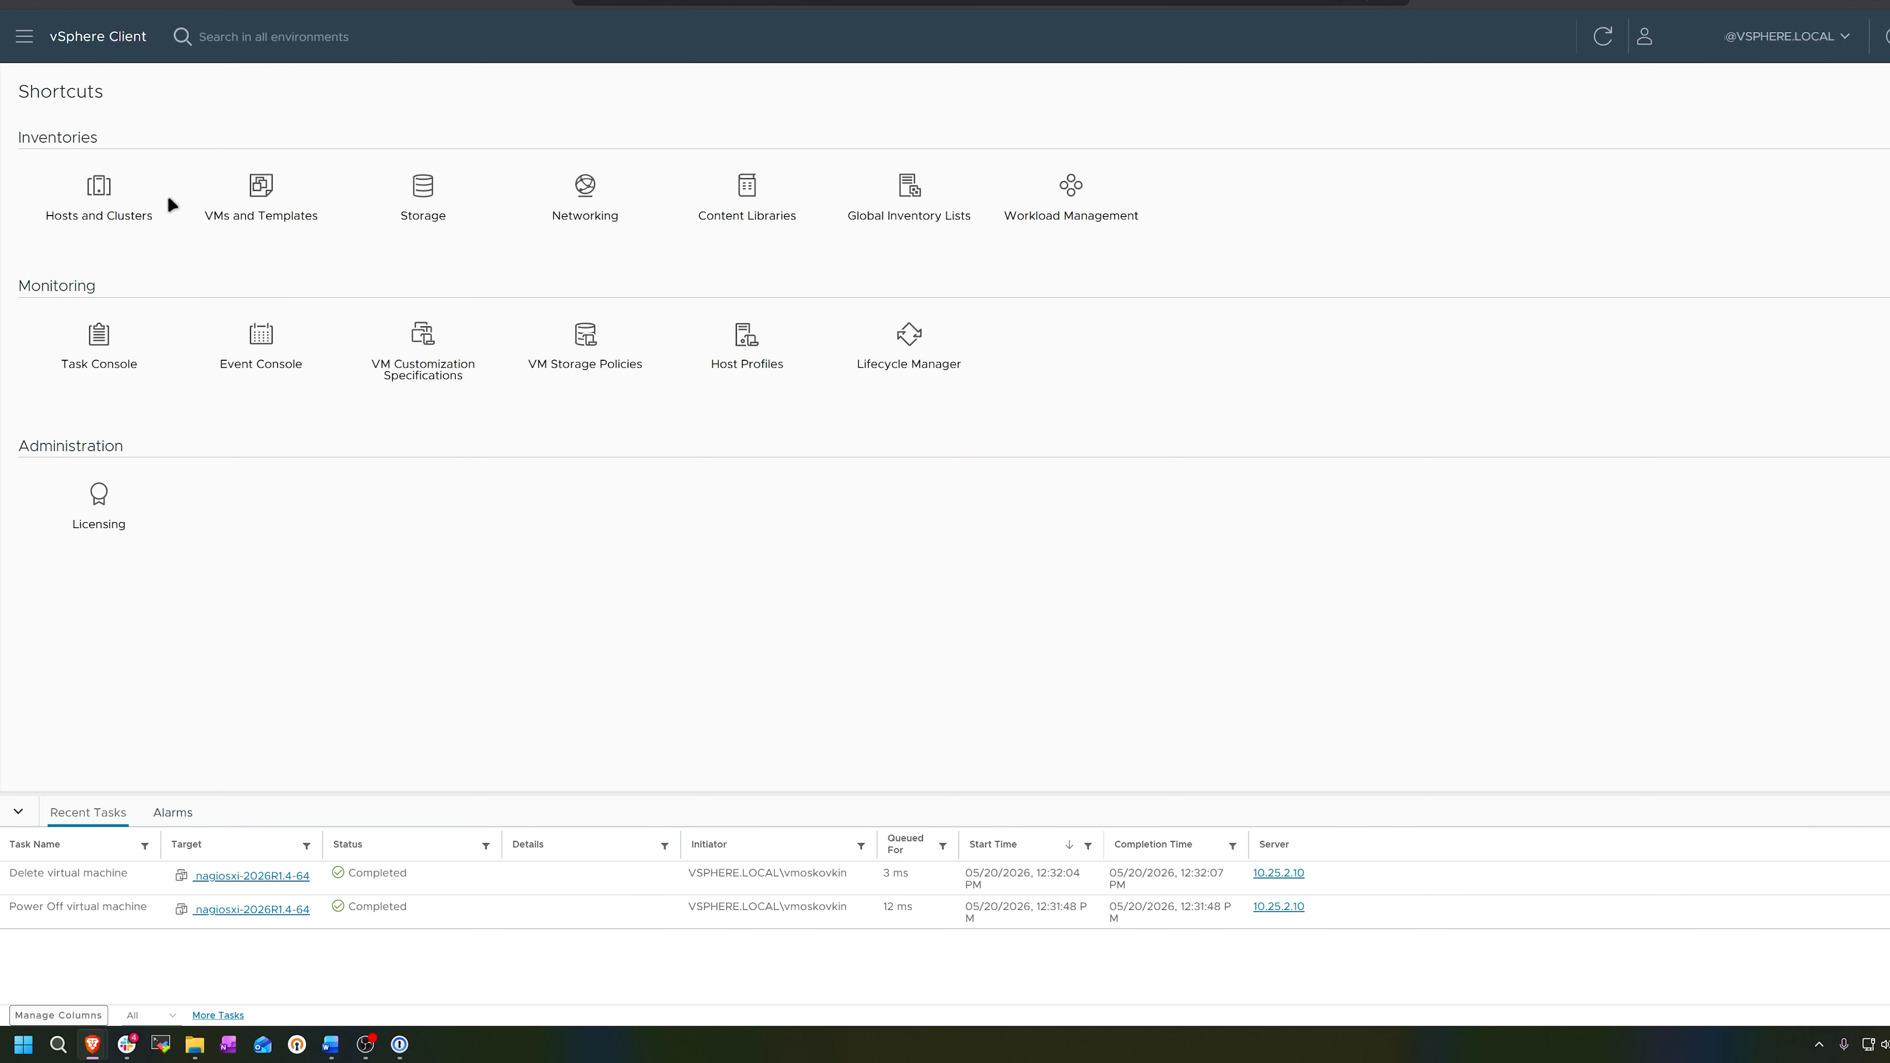
- Open the Hosts and Clusters inventory and collapse QA Cluster to show QA Datacenter's top-level items
{"action": "left_click", "coordinate": [97, 198]}
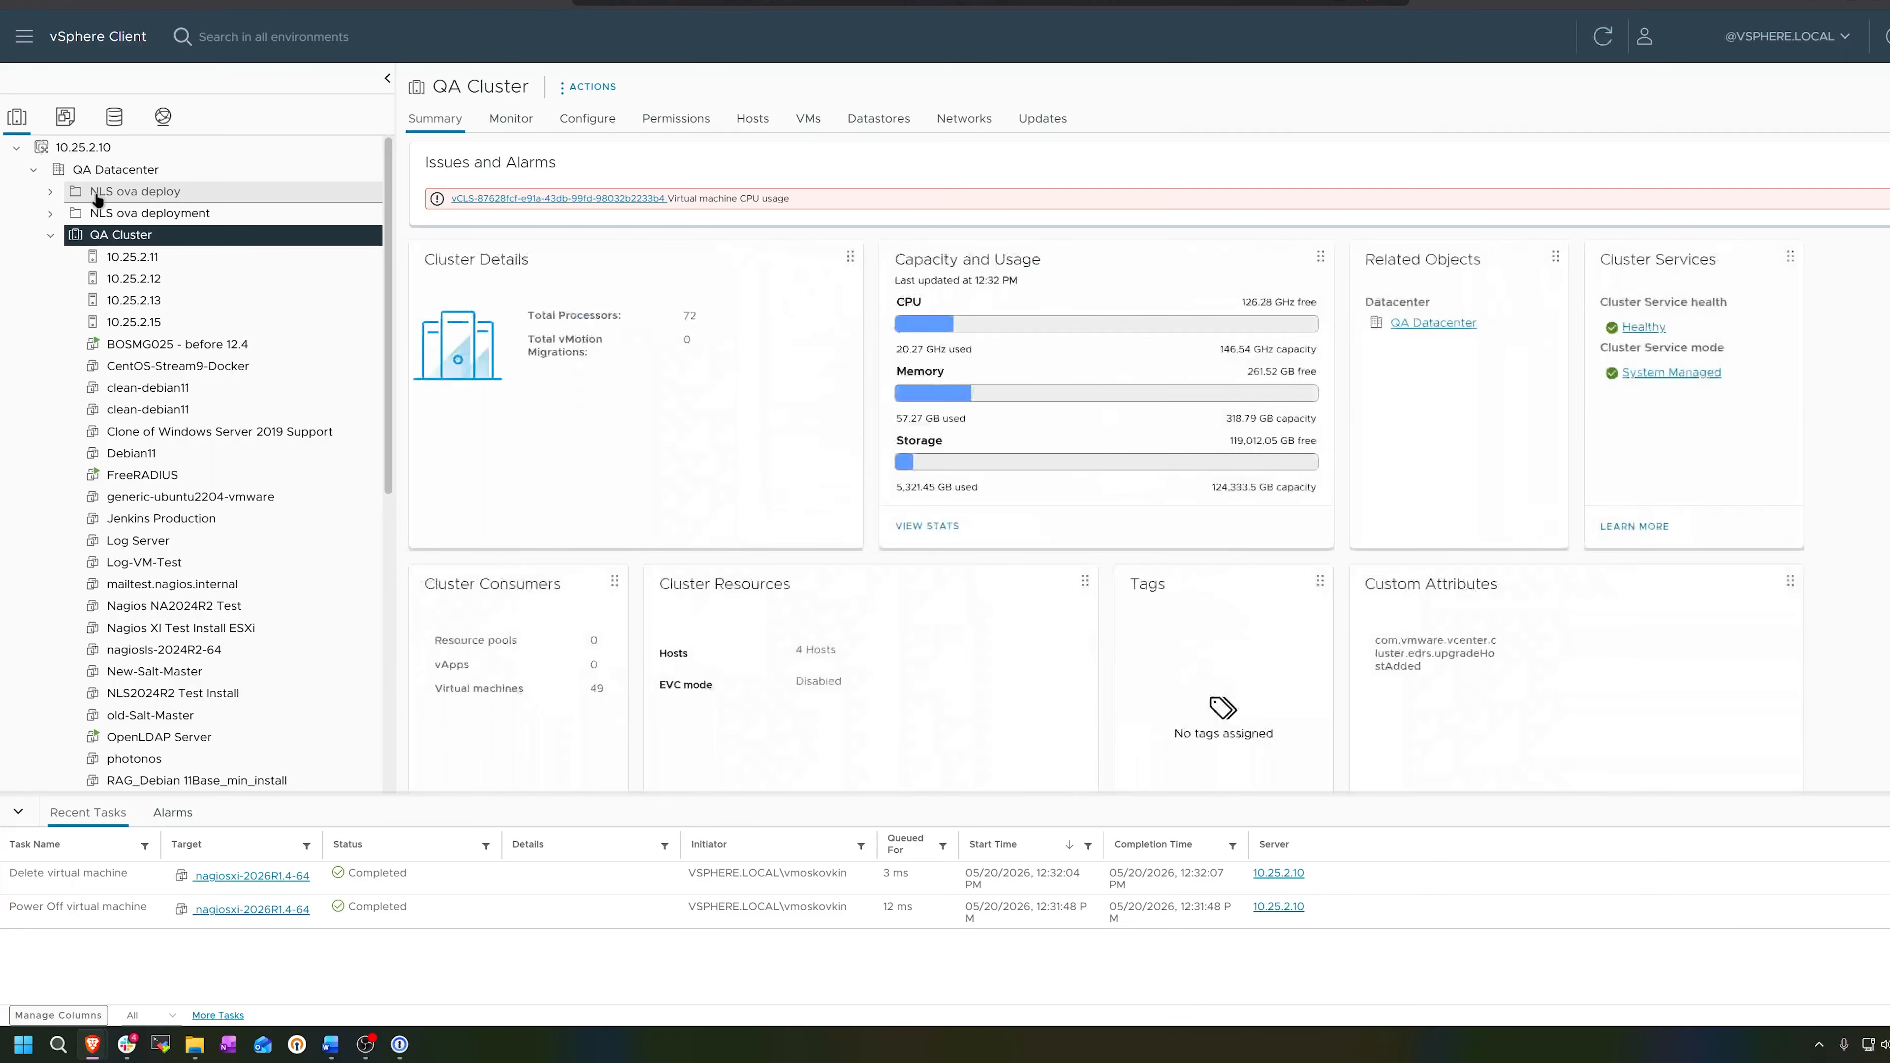
{"action": "left_click", "coordinate": [50, 236]}
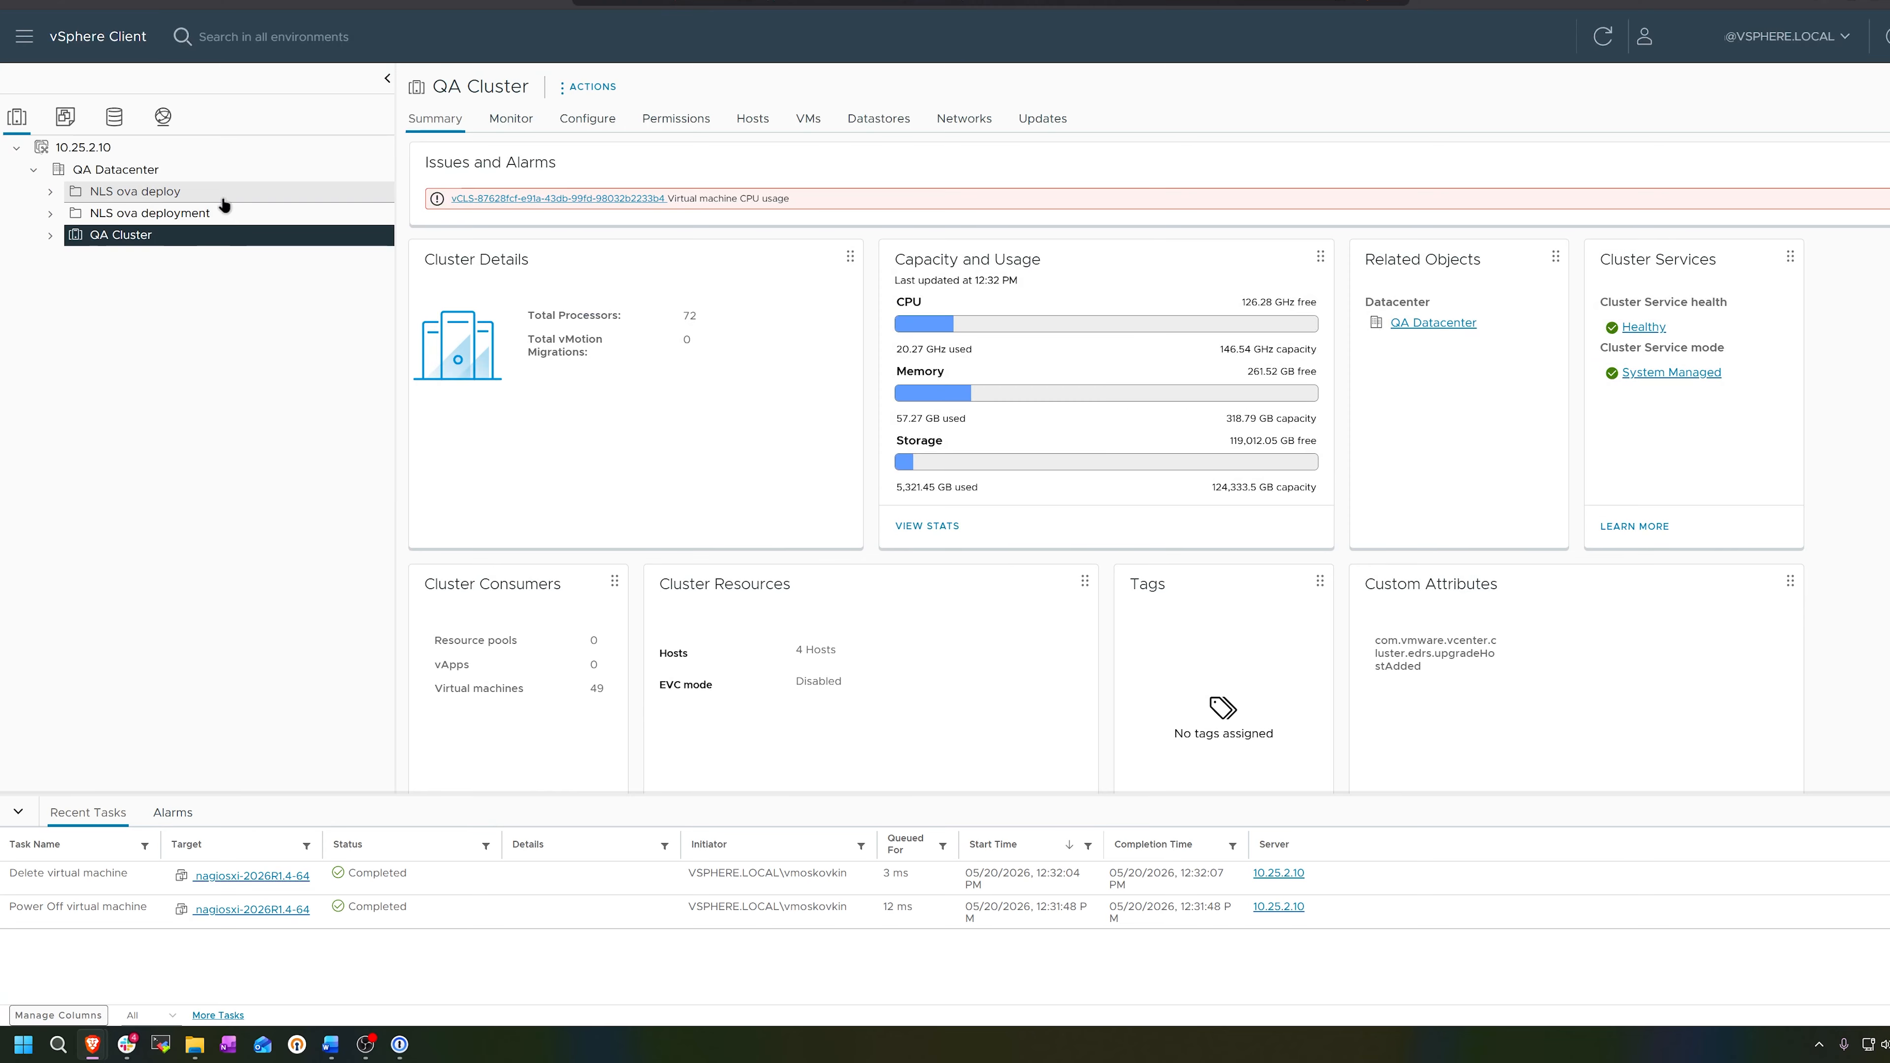
{"action": "left_click", "coordinate": [24, 35]}
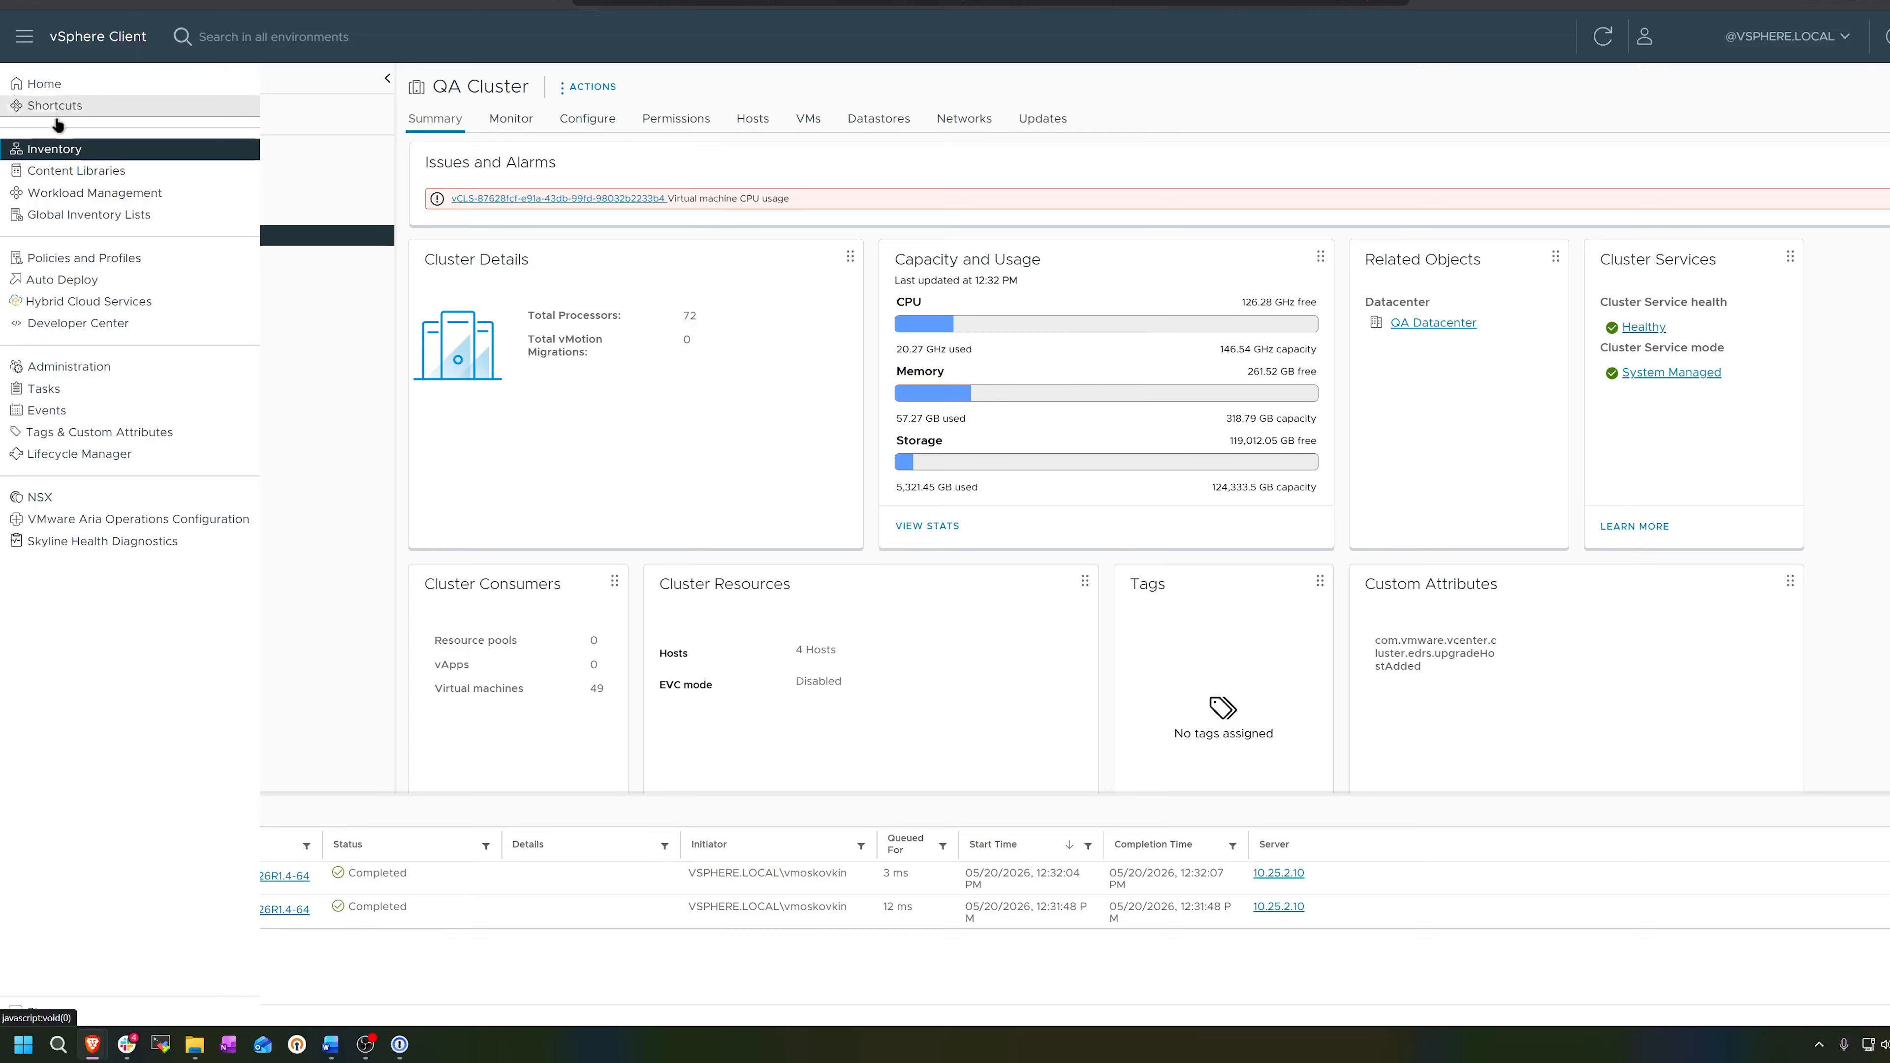
{"action": "left_click", "coordinate": [74, 153]}
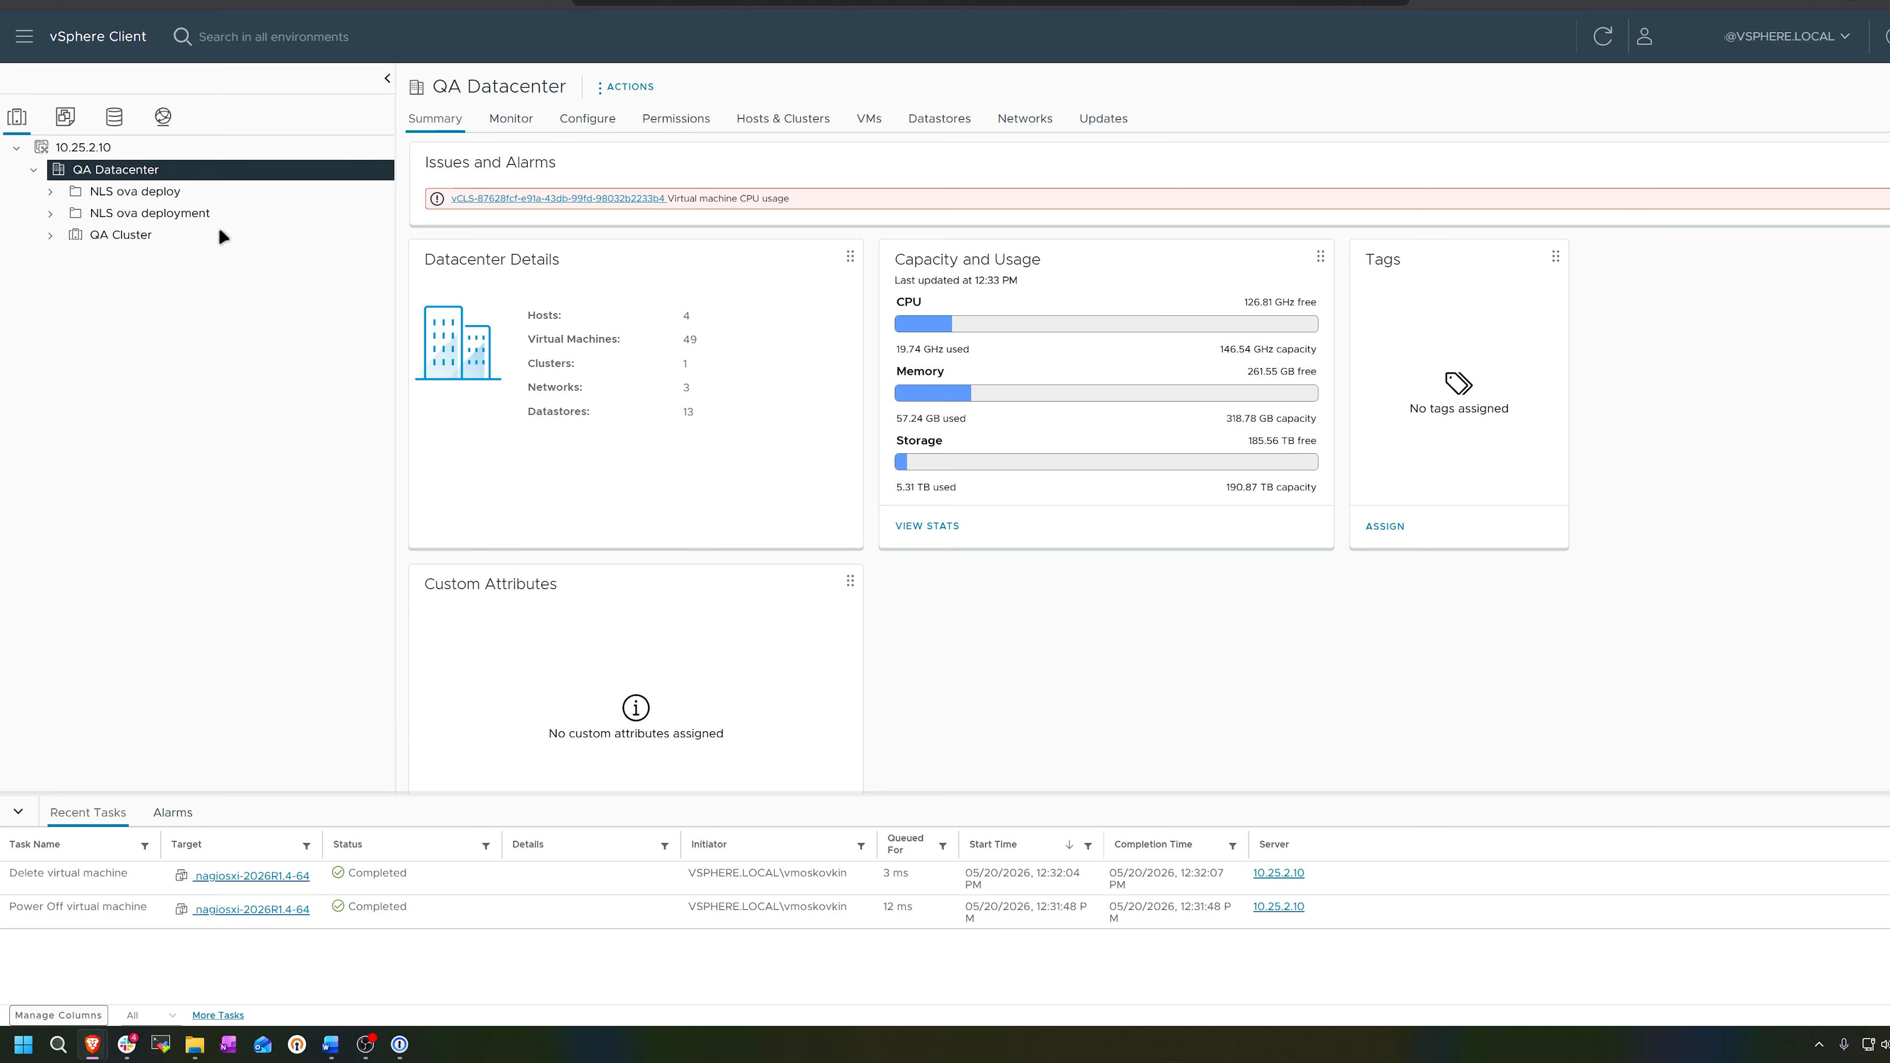
- Start an OVF template deployment on QA Datacenter using the local file nagiosxi-2026R1.4-64.ova from Documents > Nagios > nagiosxi-2026R1.4-OVA
{"action": "right_click", "coordinate": [170, 175]}
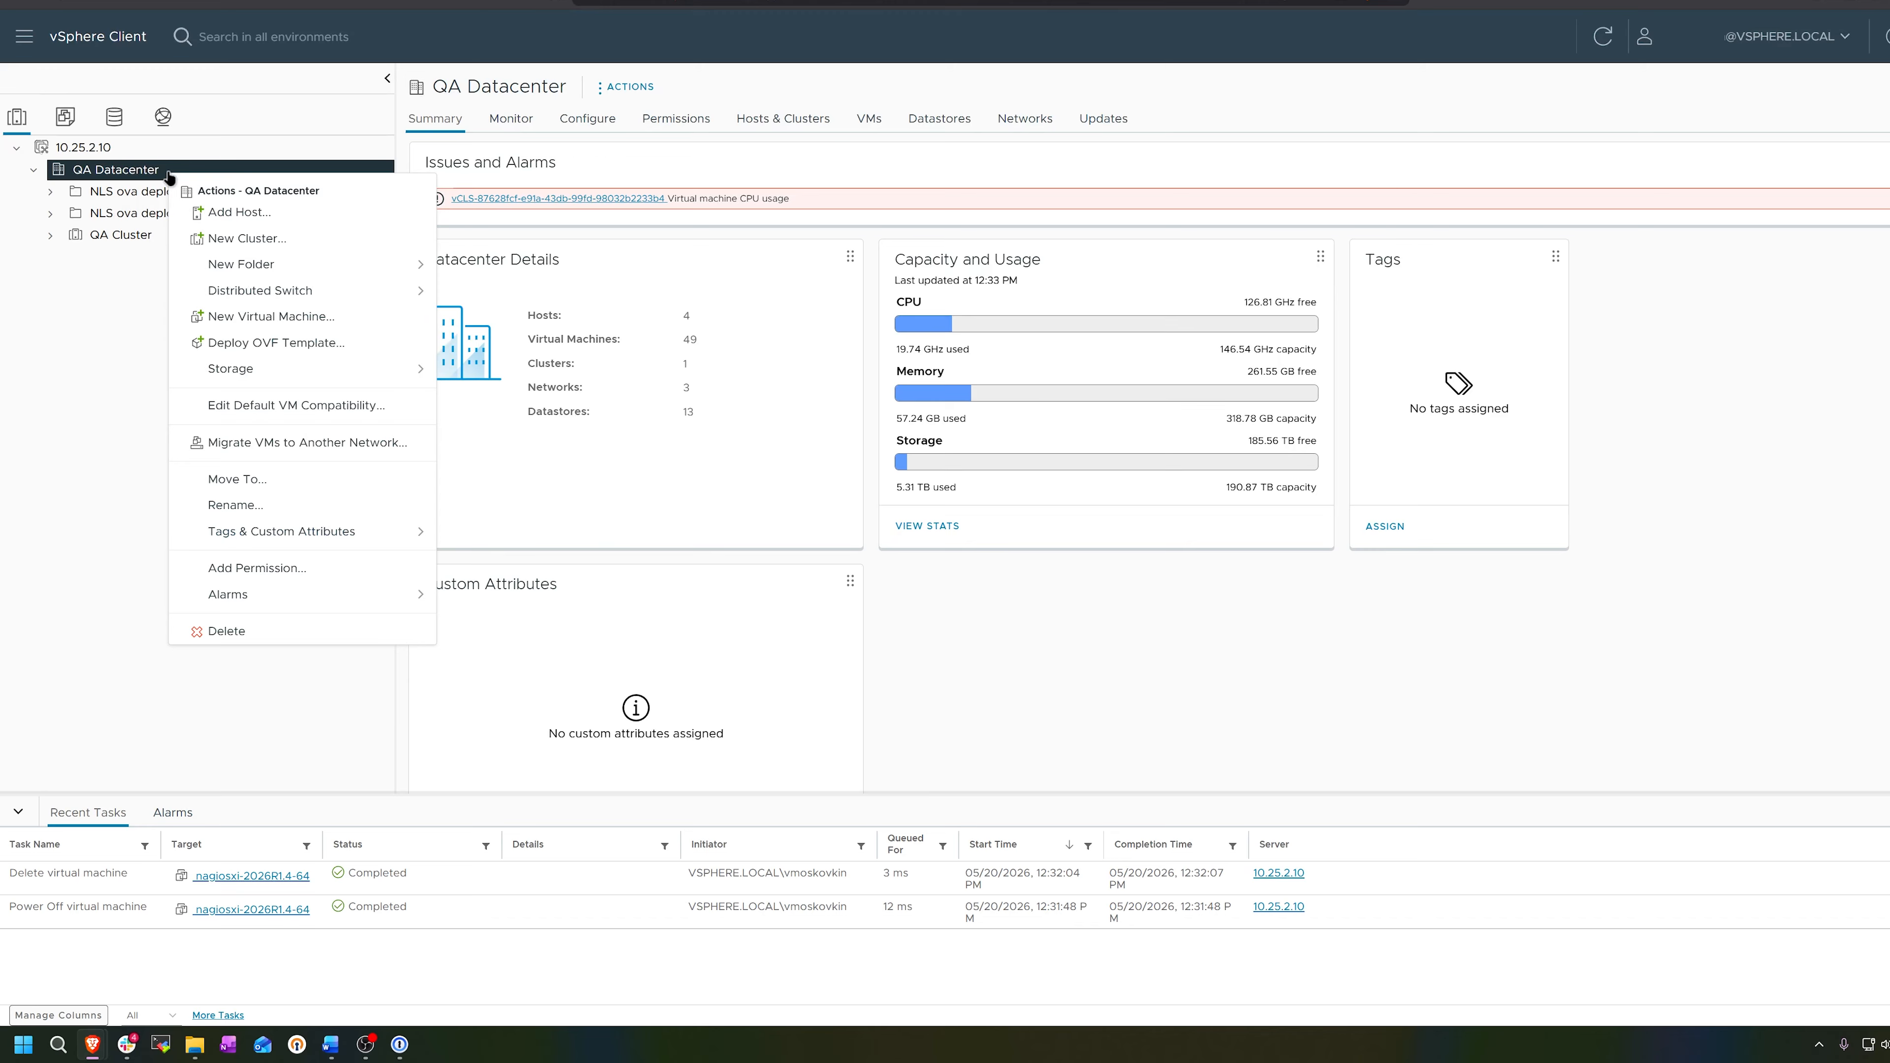
{"action": "left_click", "coordinate": [281, 344]}
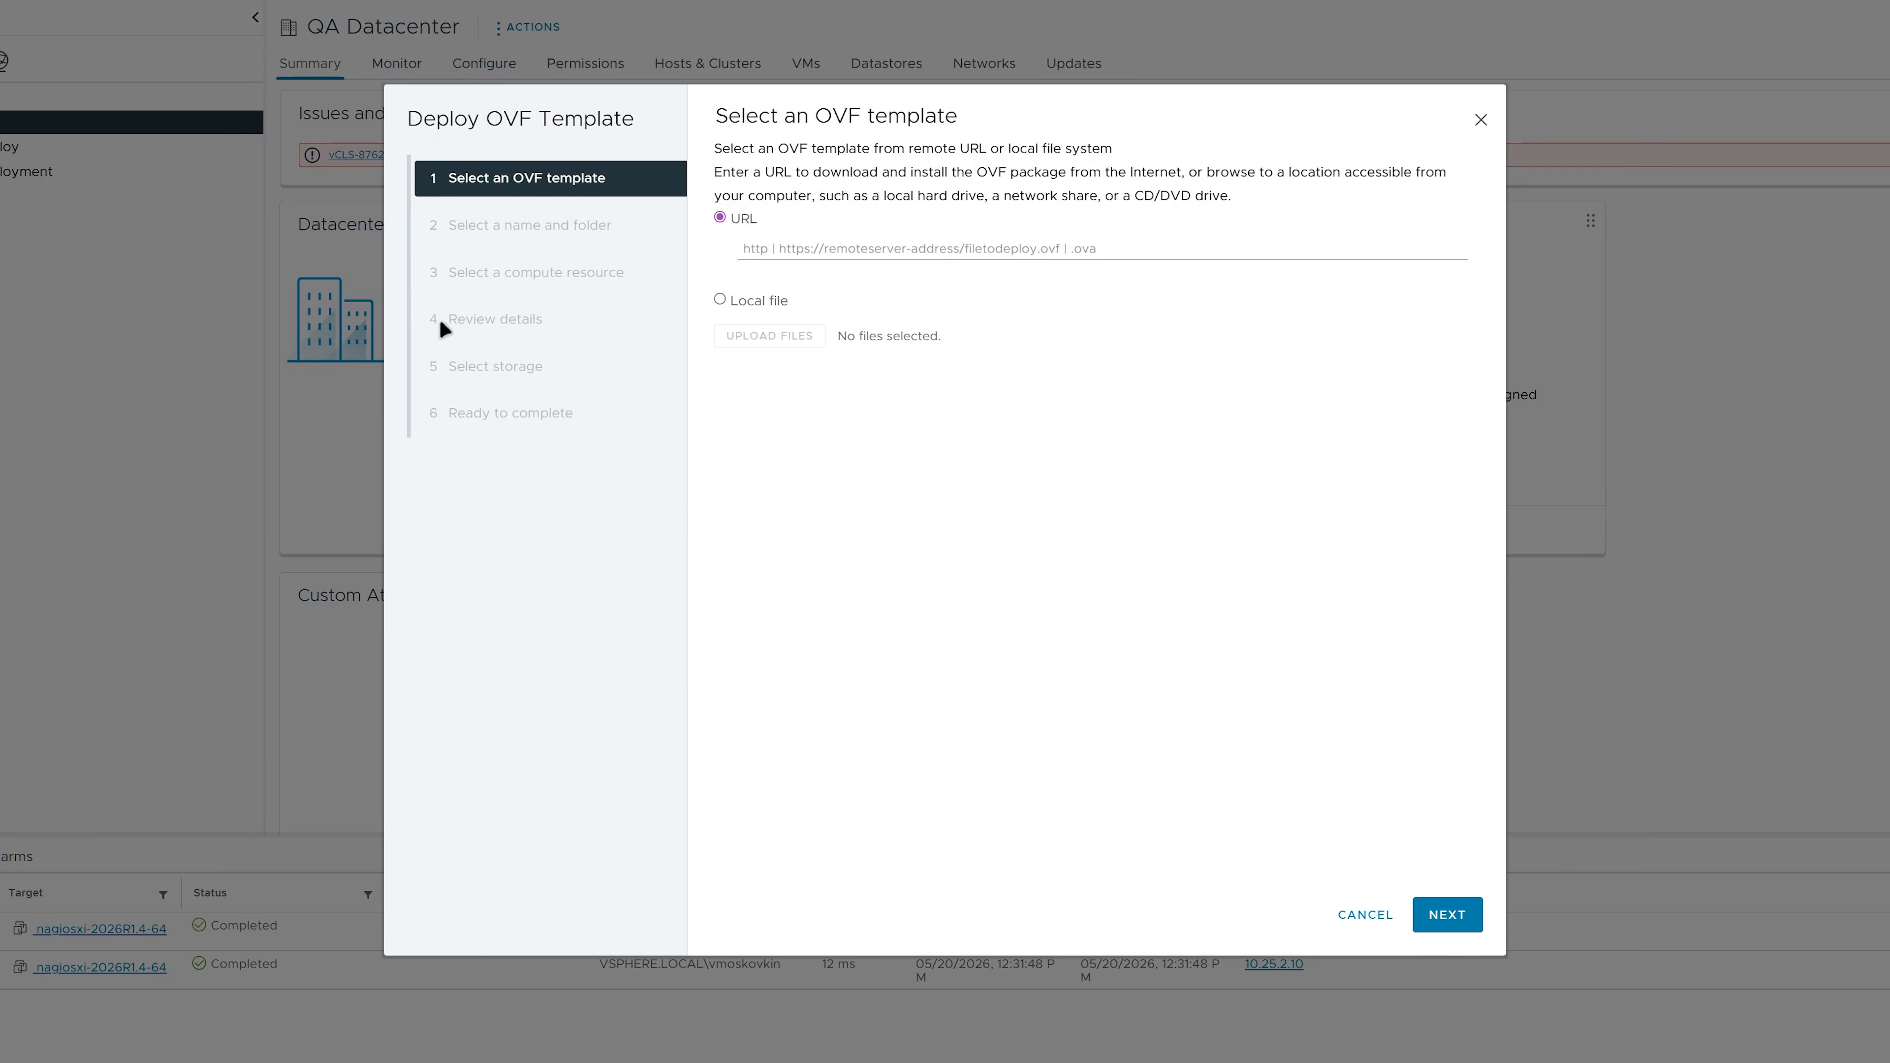
{"action": "left_click", "coordinate": [719, 299]}
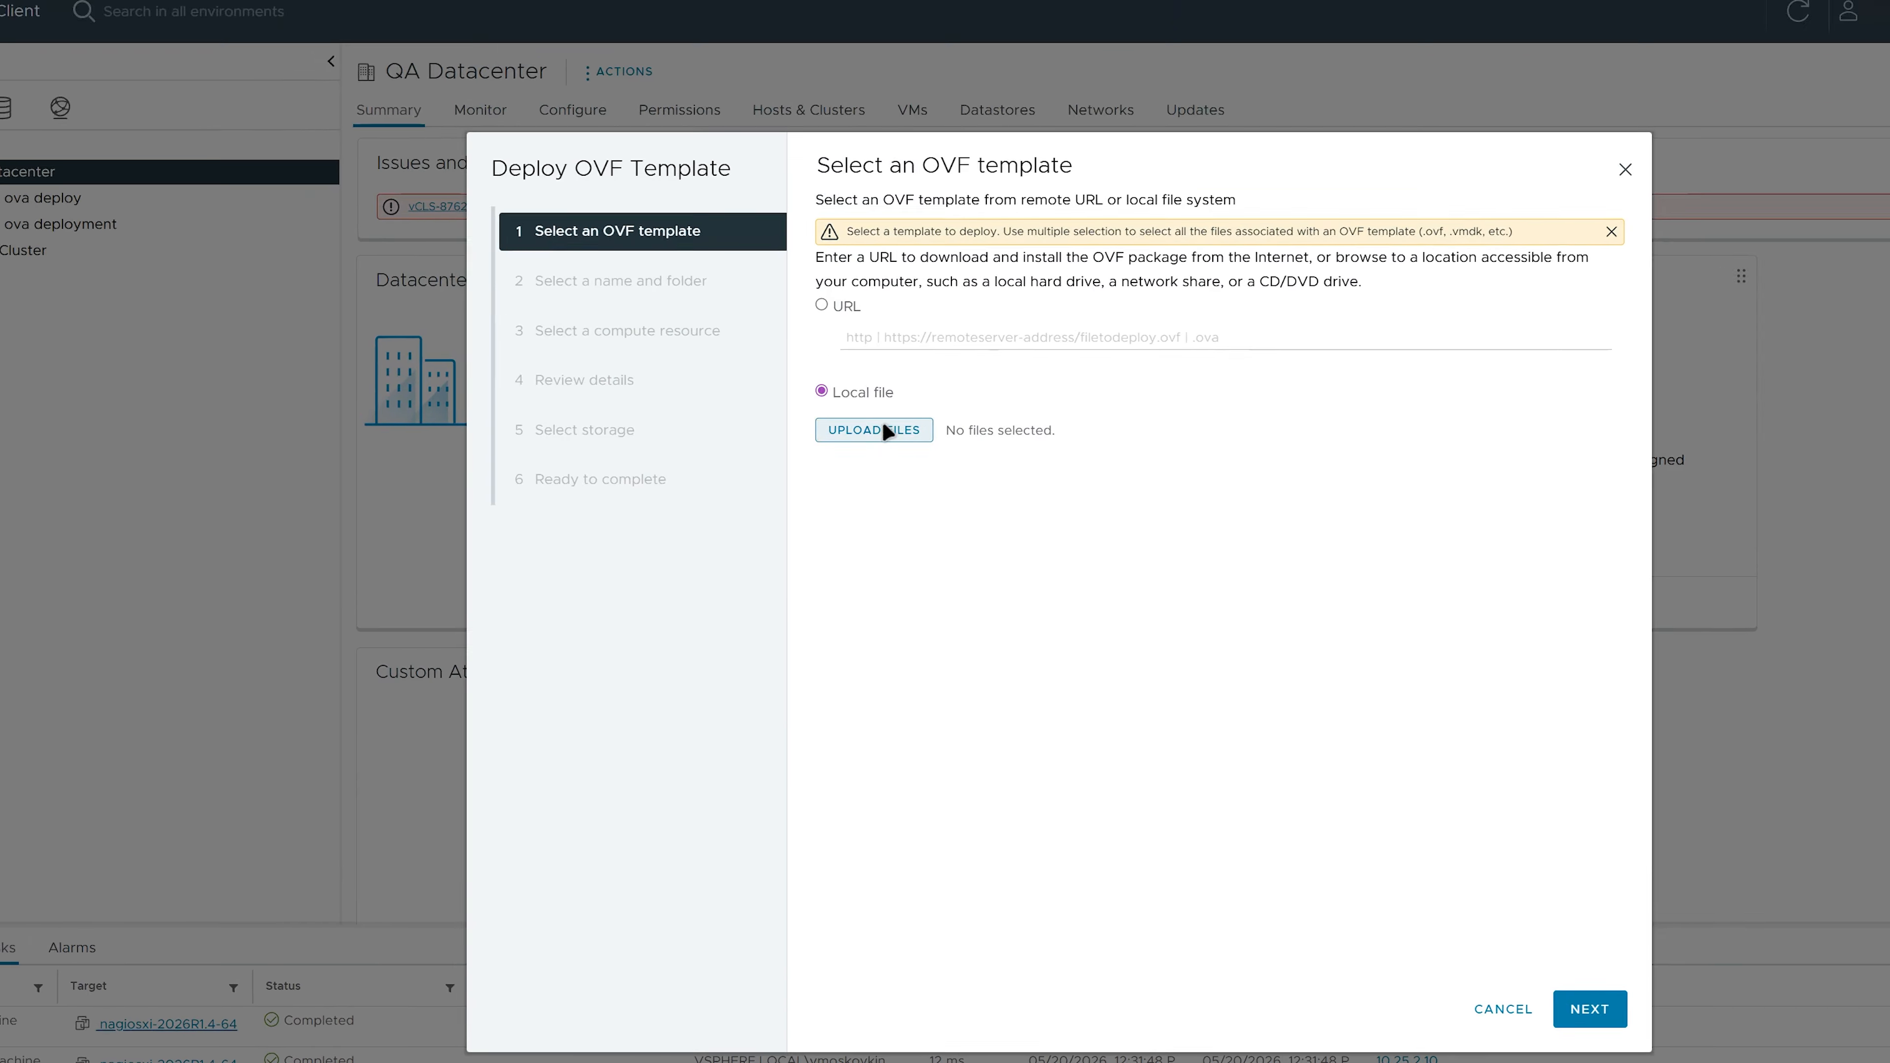
{"action": "left_click", "coordinate": [886, 430]}
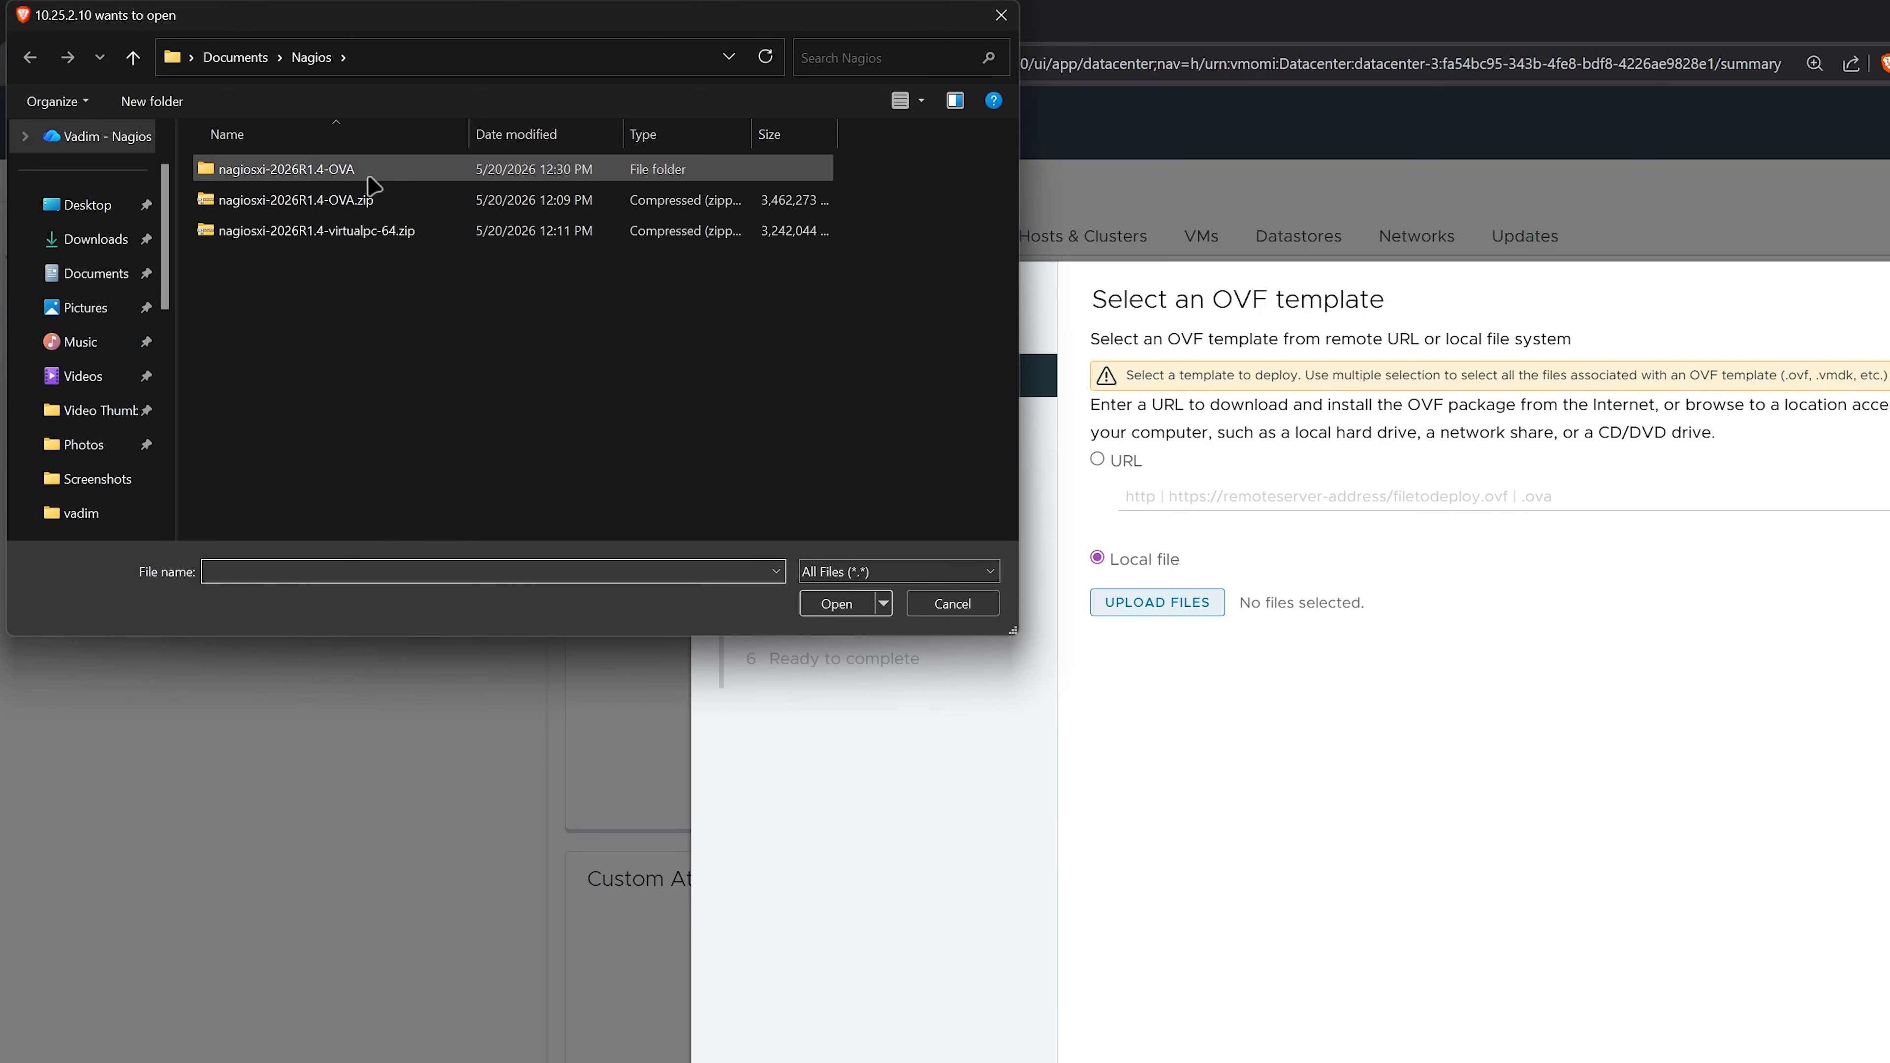
{"action": "double_click", "coordinate": [372, 170]}
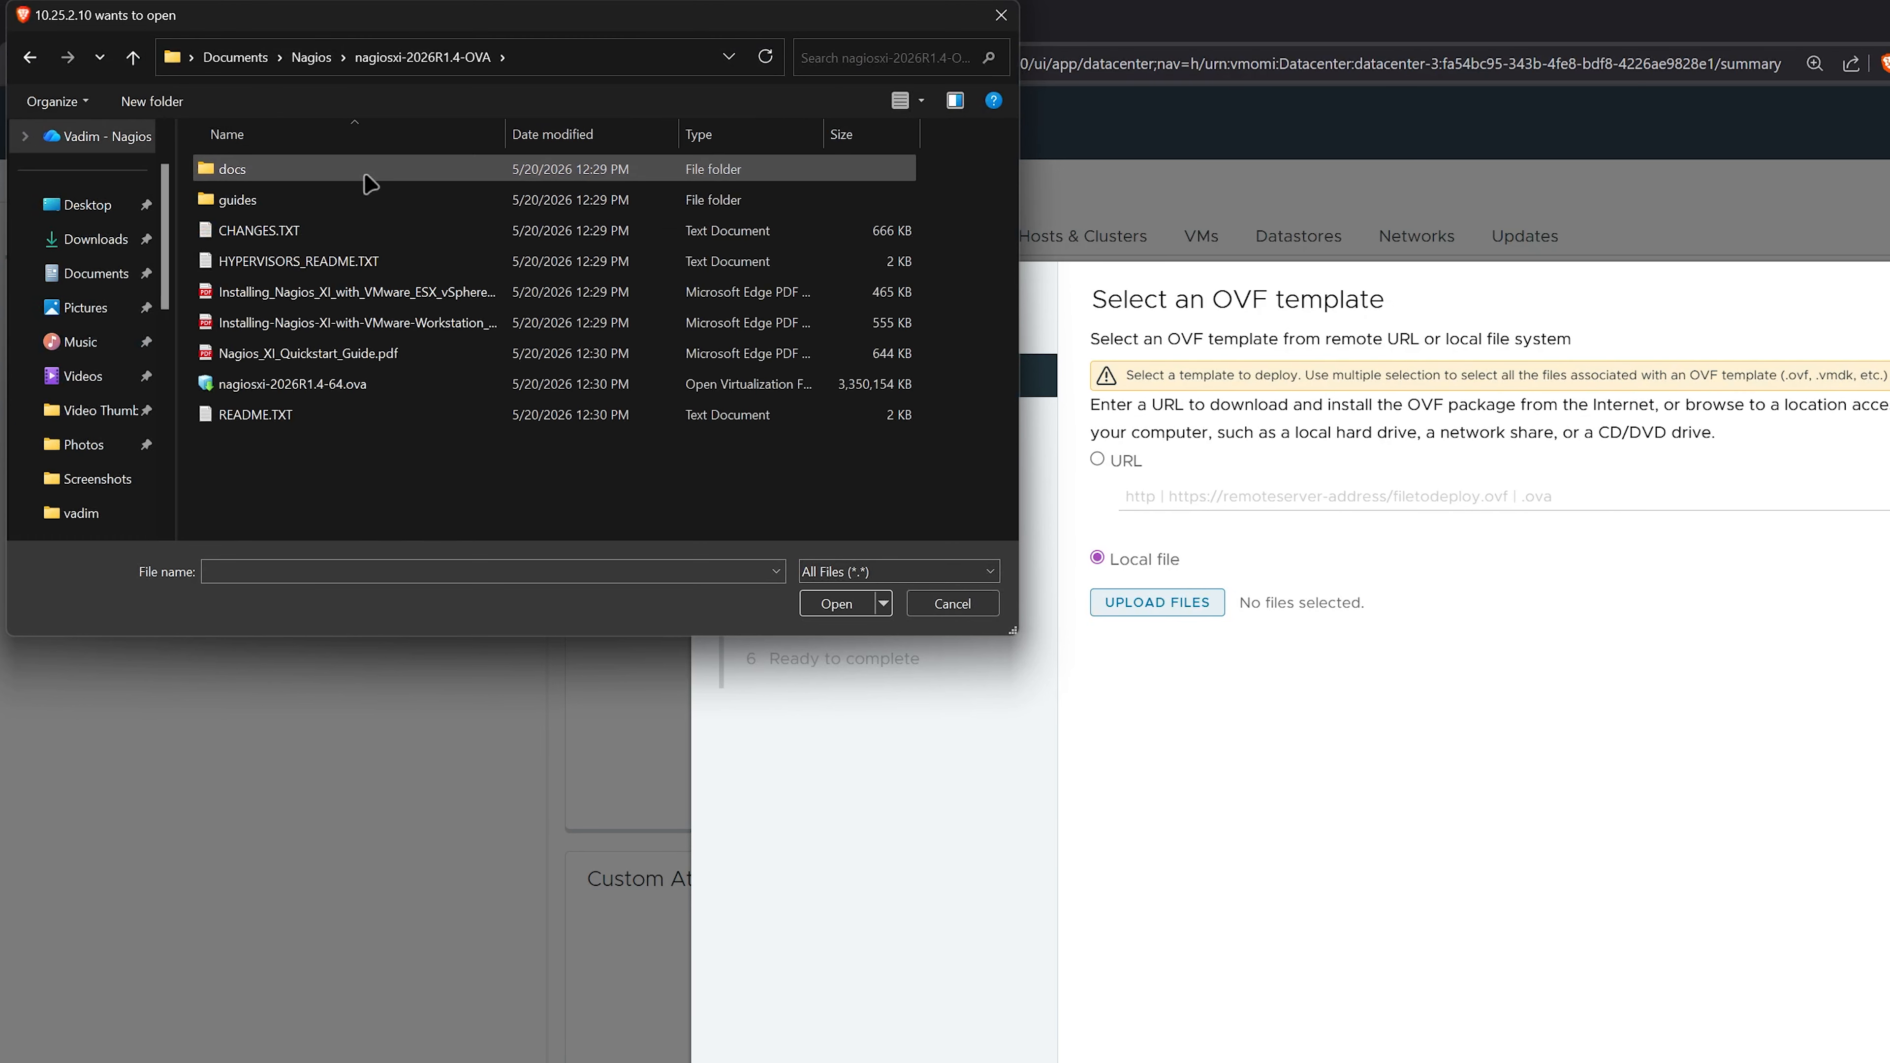
{"action": "left_click", "coordinate": [372, 384]}
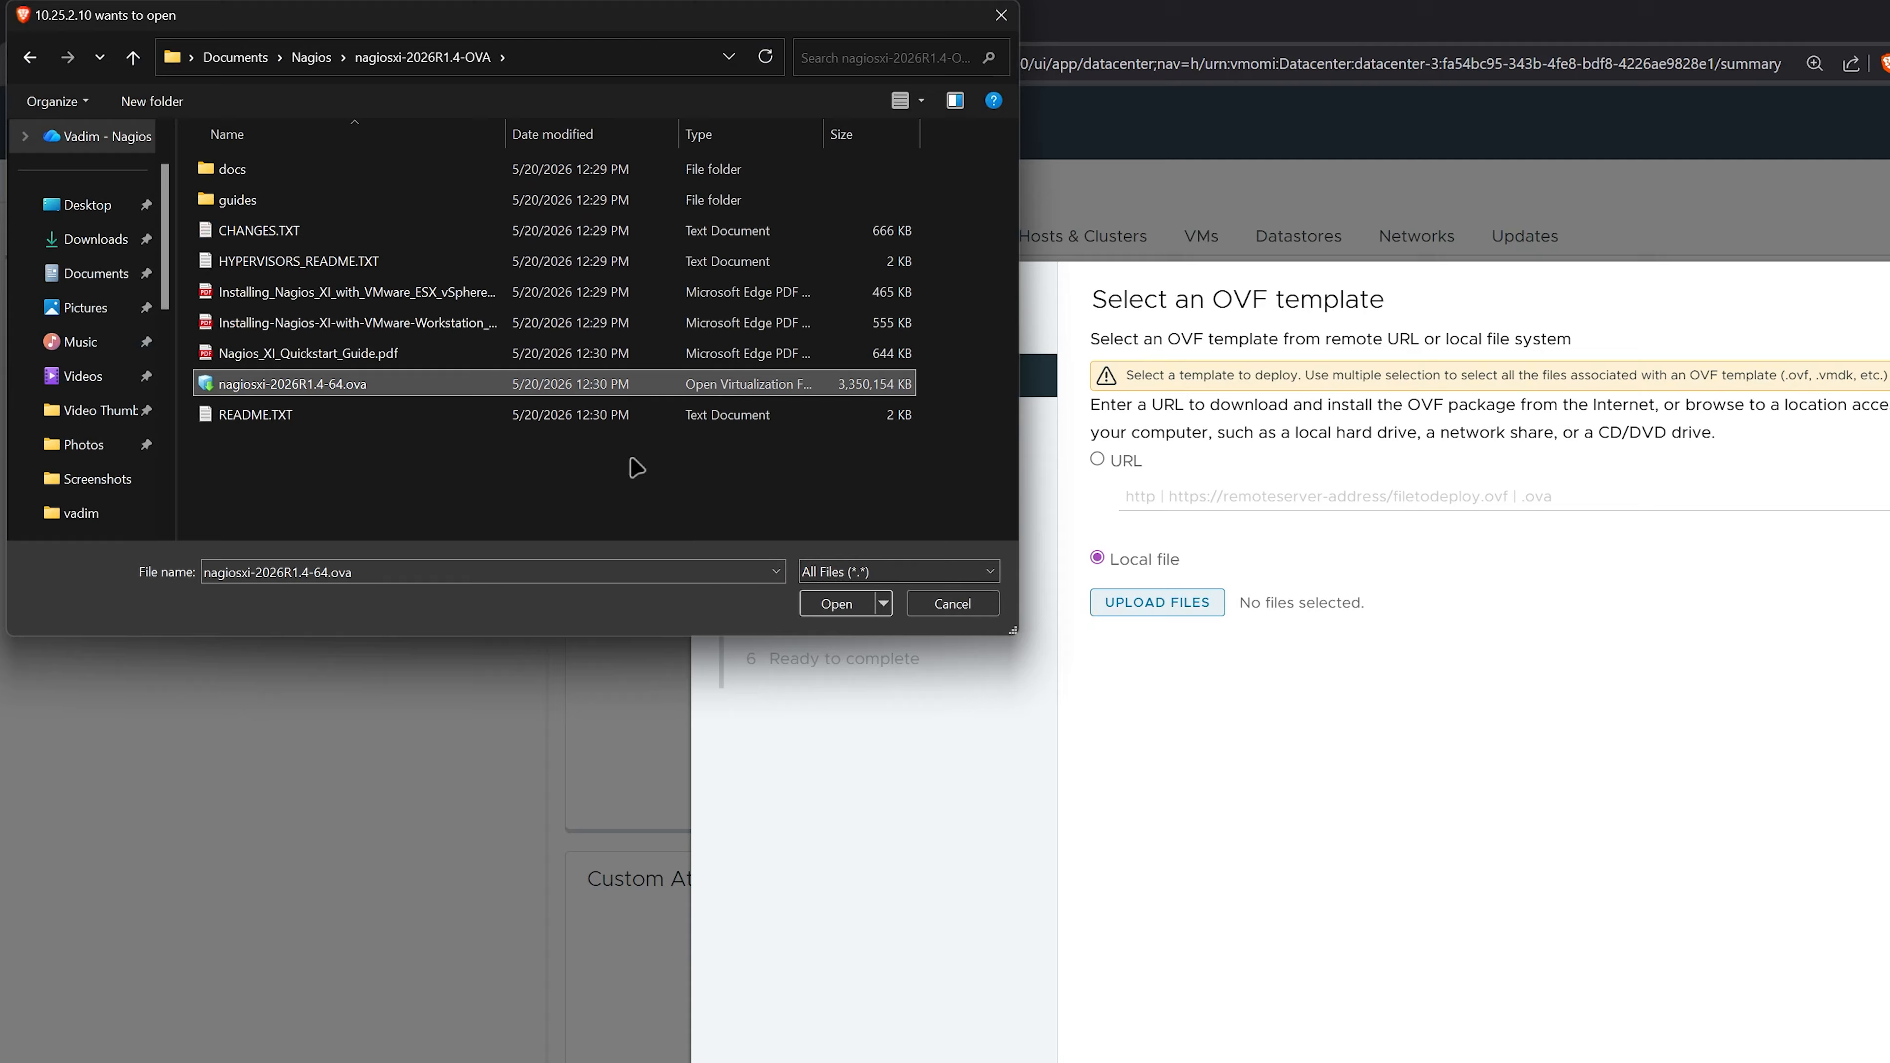
{"action": "left_click", "coordinate": [837, 604]}
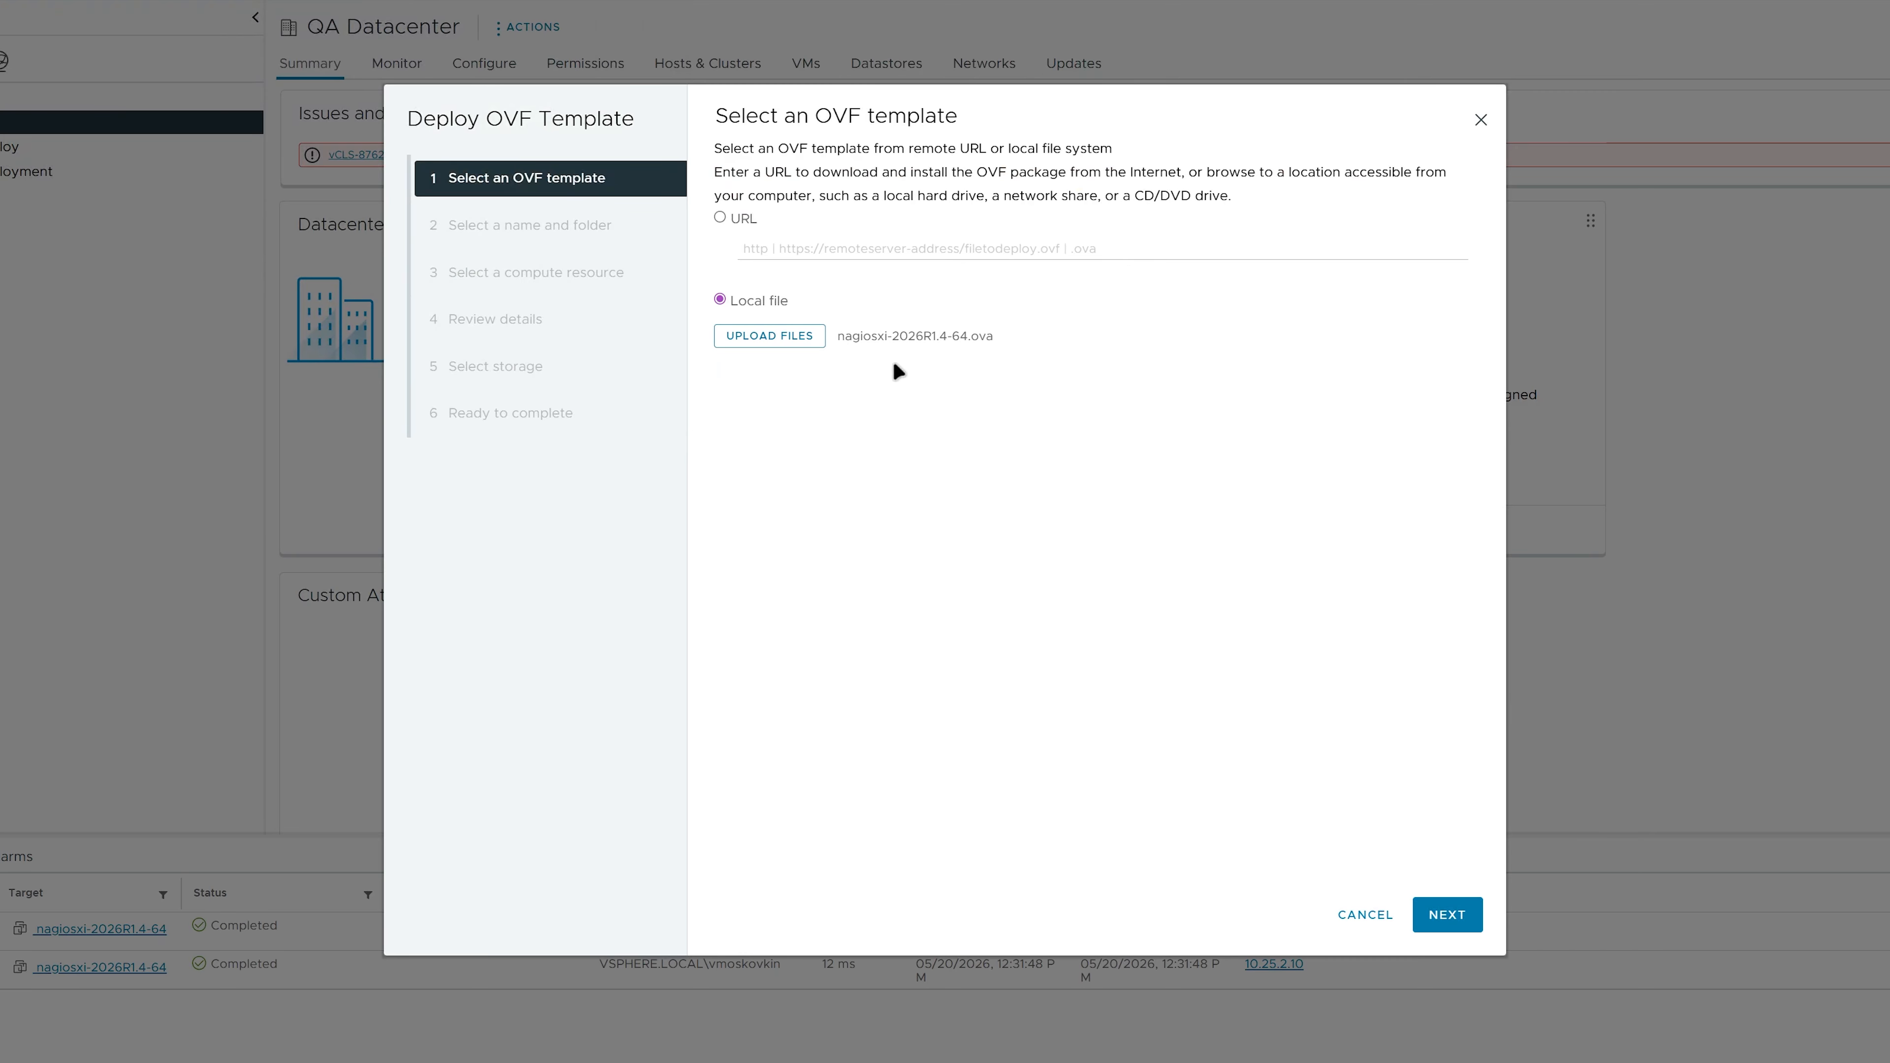
{"action": "left_click", "coordinate": [1448, 914]}
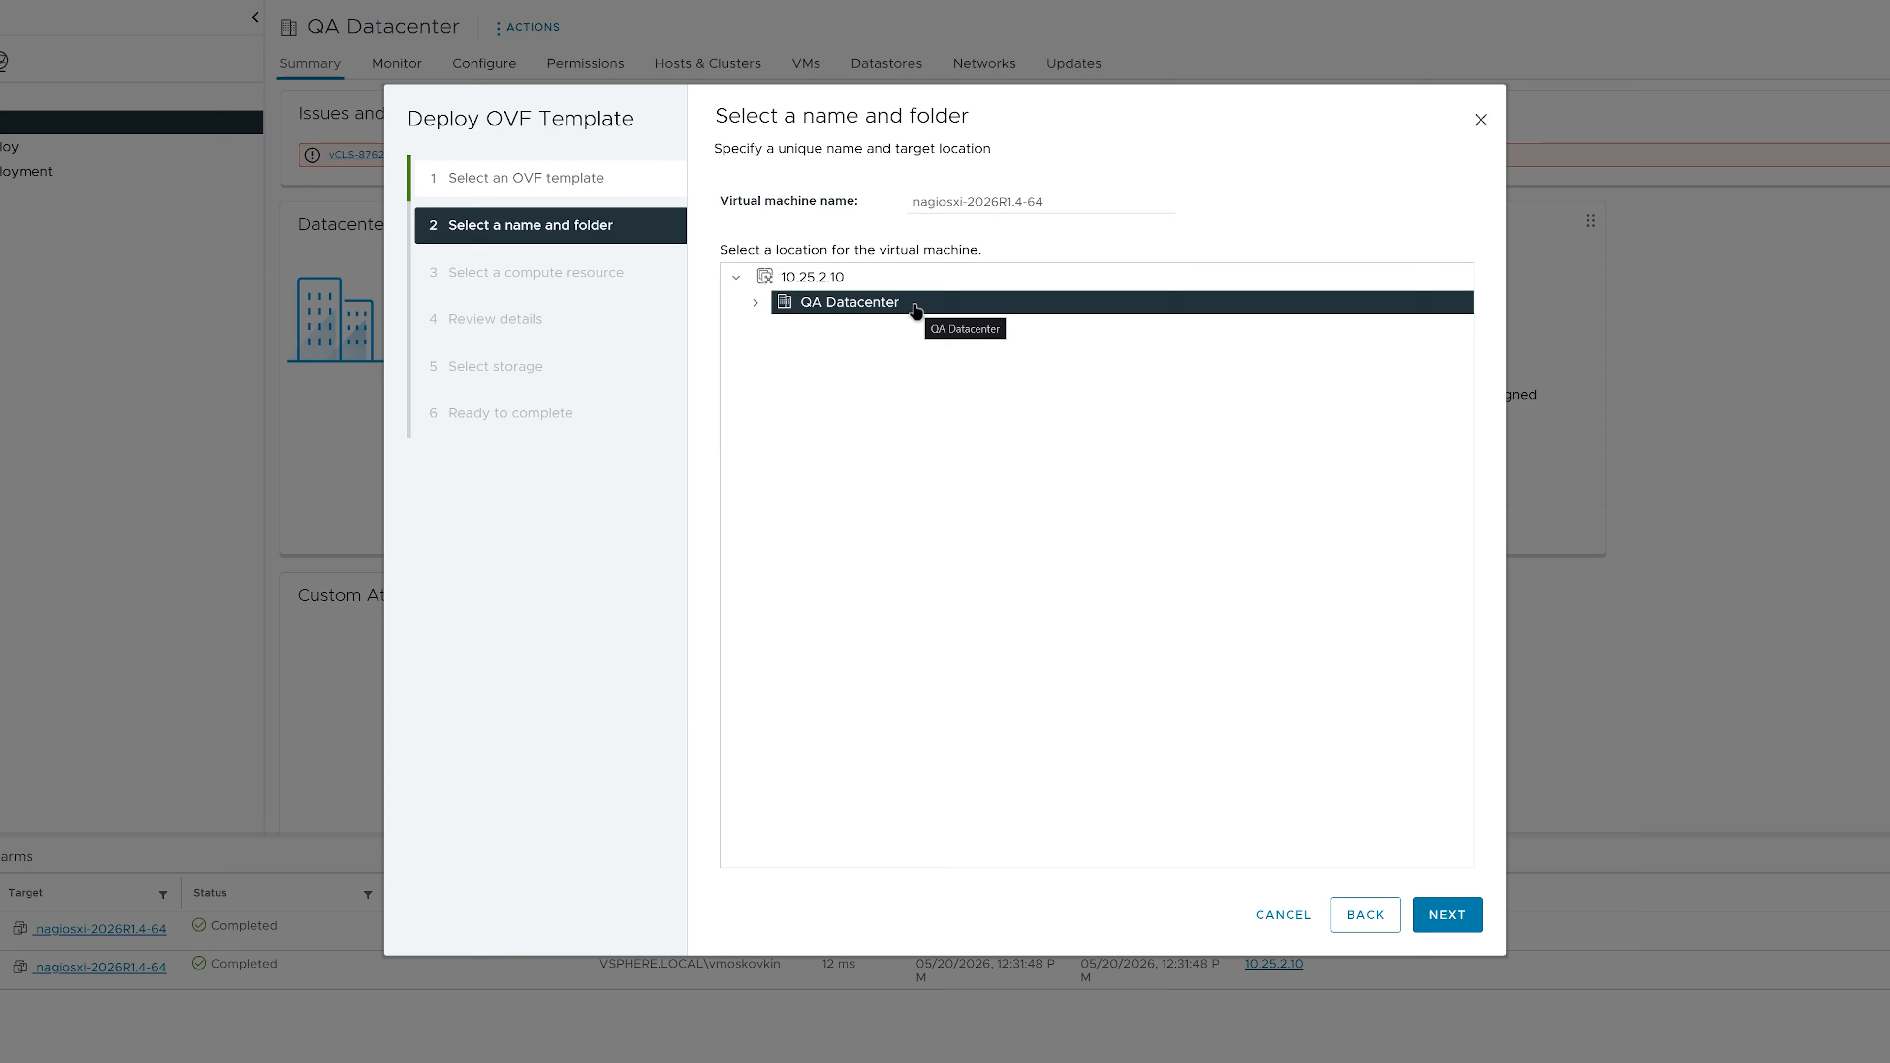
- Open the deployment's virtual machine name for editing
{"action": "triple_click", "coordinate": [1049, 201]}
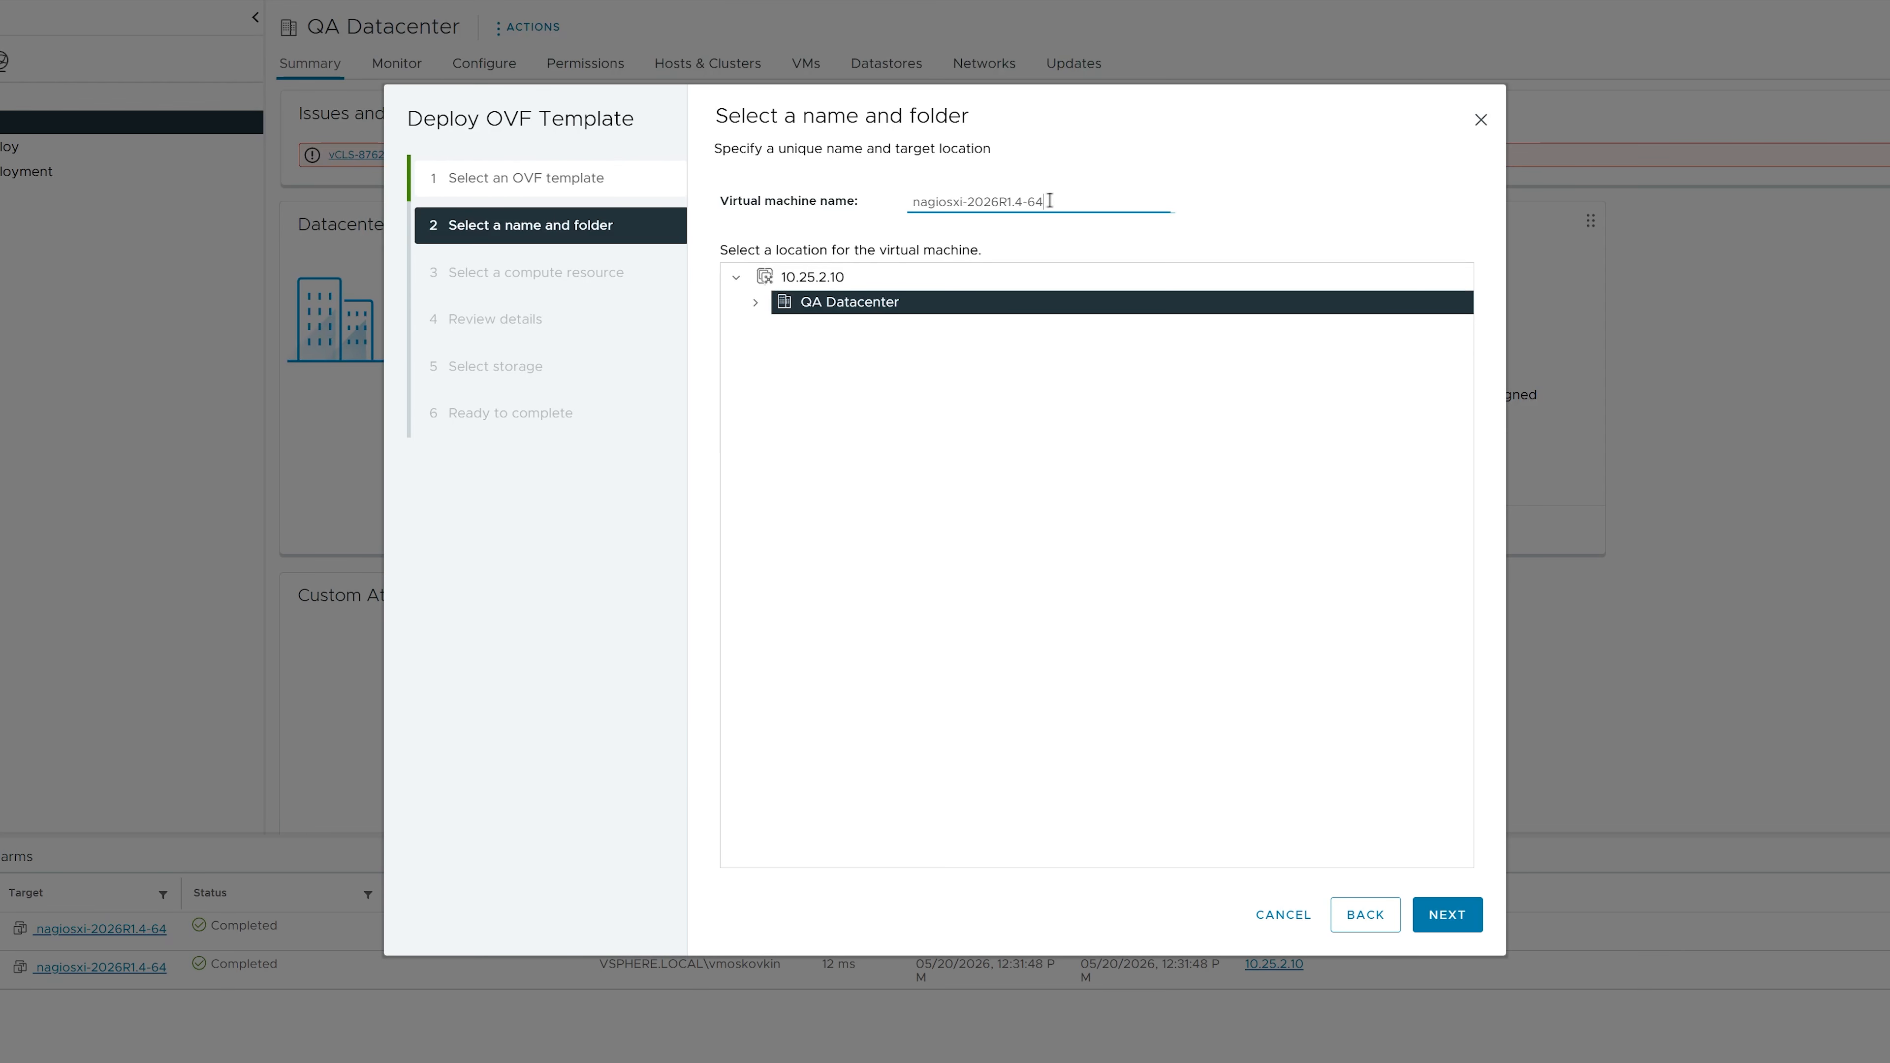